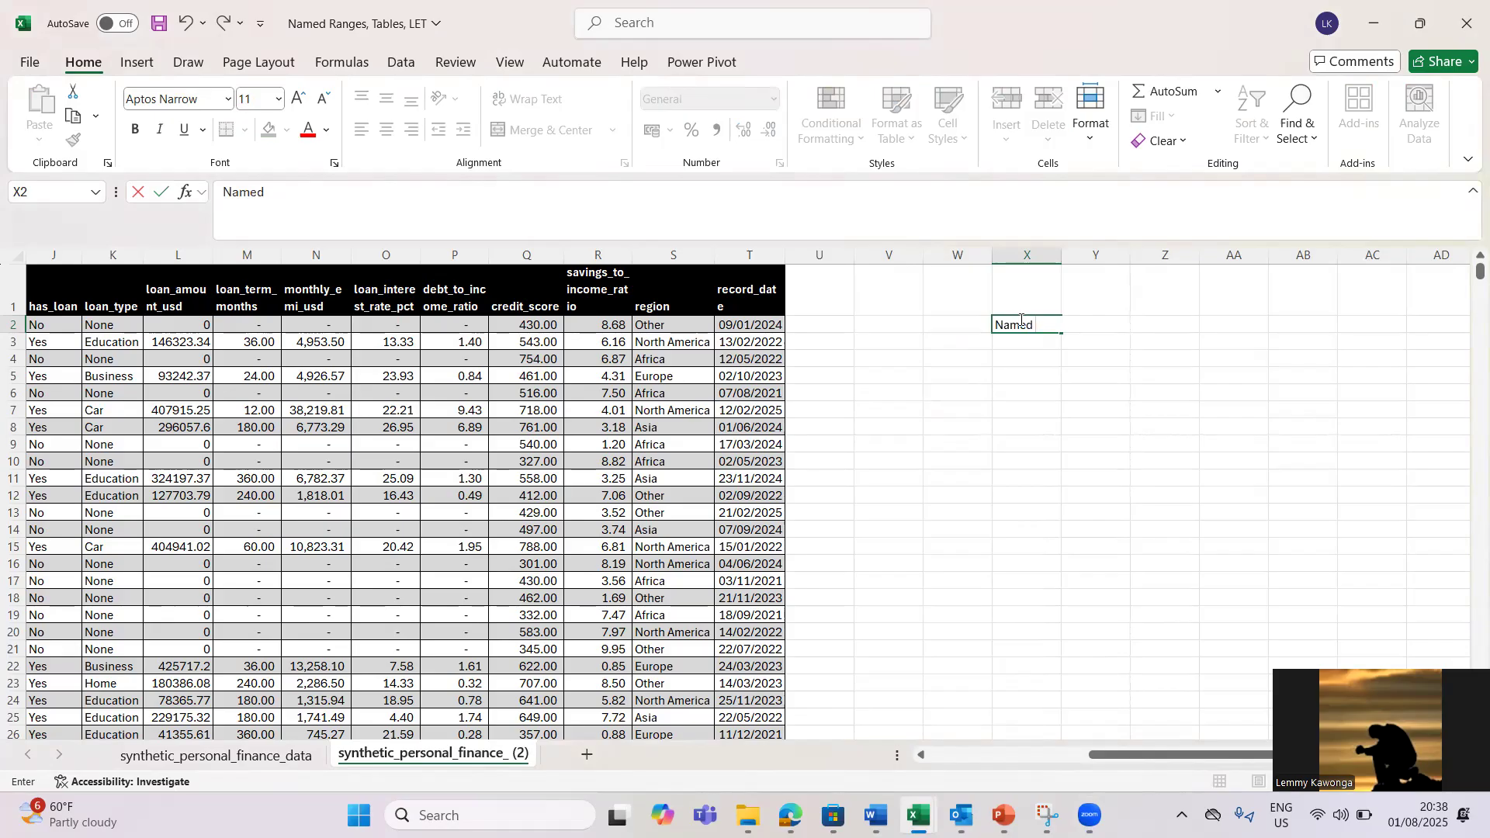
Enter the heading Named Ranges in X2, and add Range in X4 with its meaning Group of Cells in Y4.
{"action": "type", "text": "Ranges"}
{"action": "key", "text": "Return"}
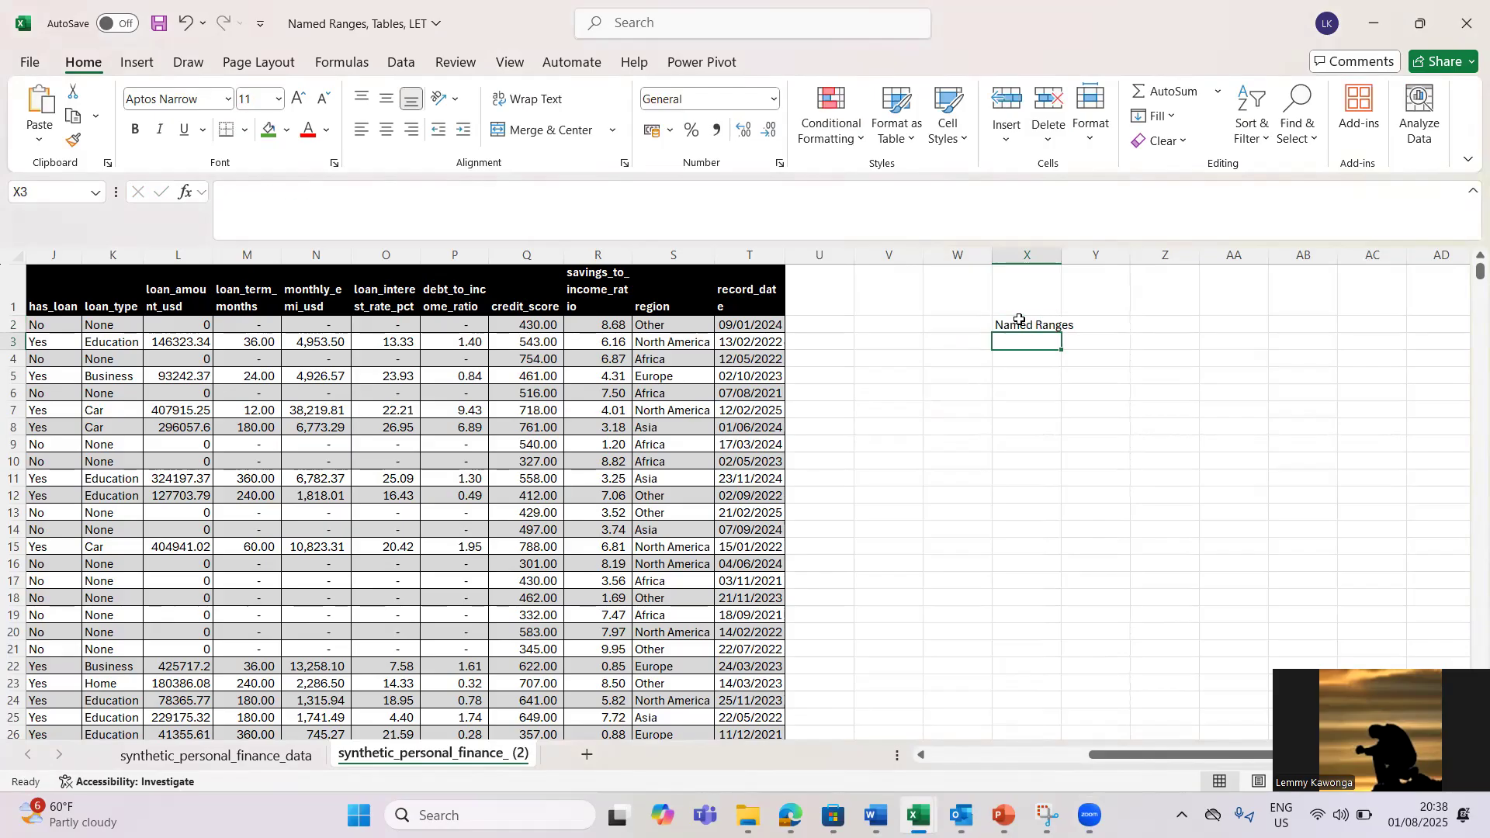
{"action": "left_click", "coordinate": [1017, 362]}
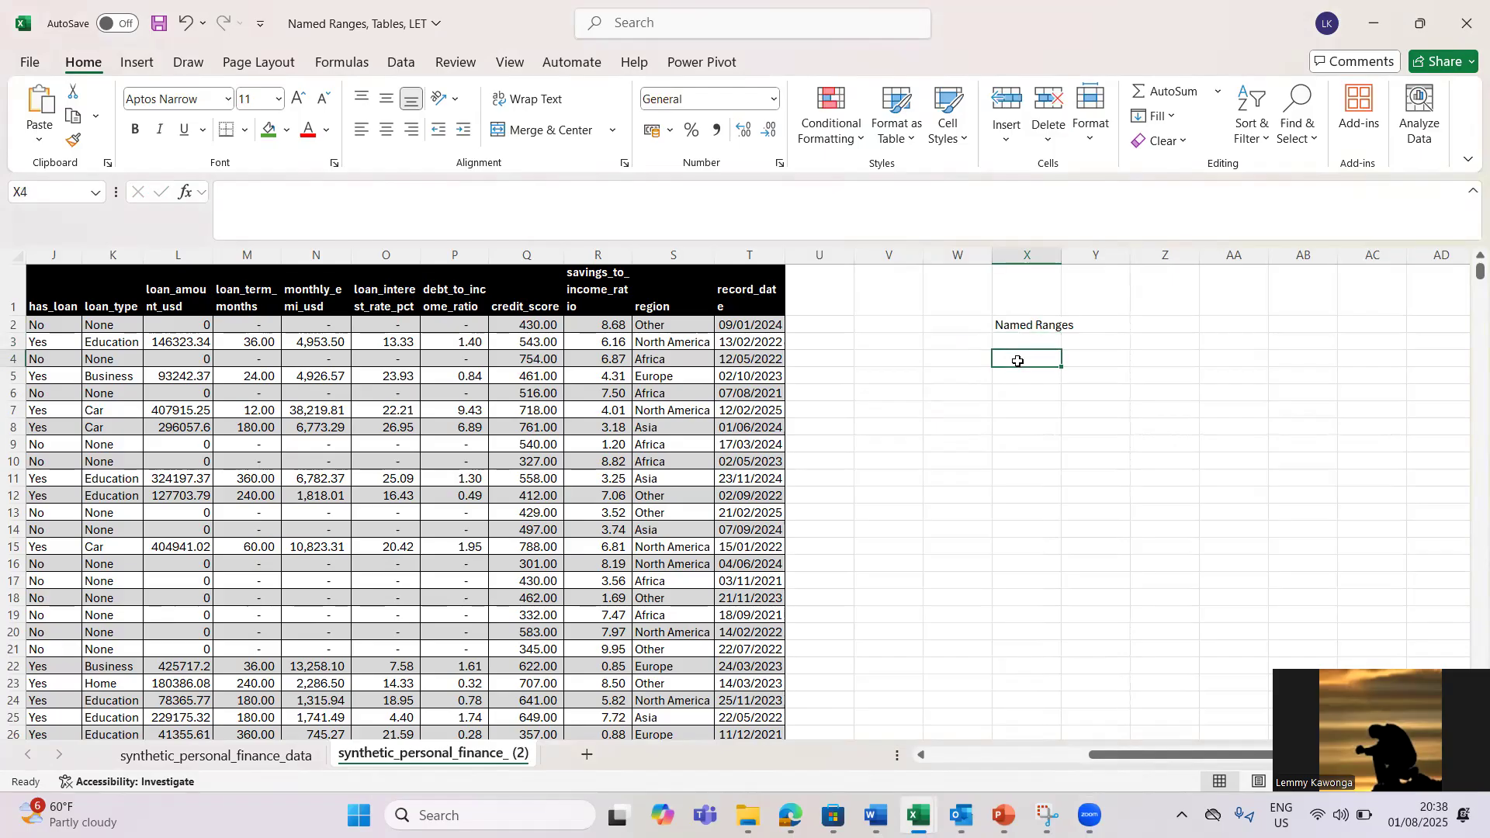
{"action": "type", "text": "Range"}
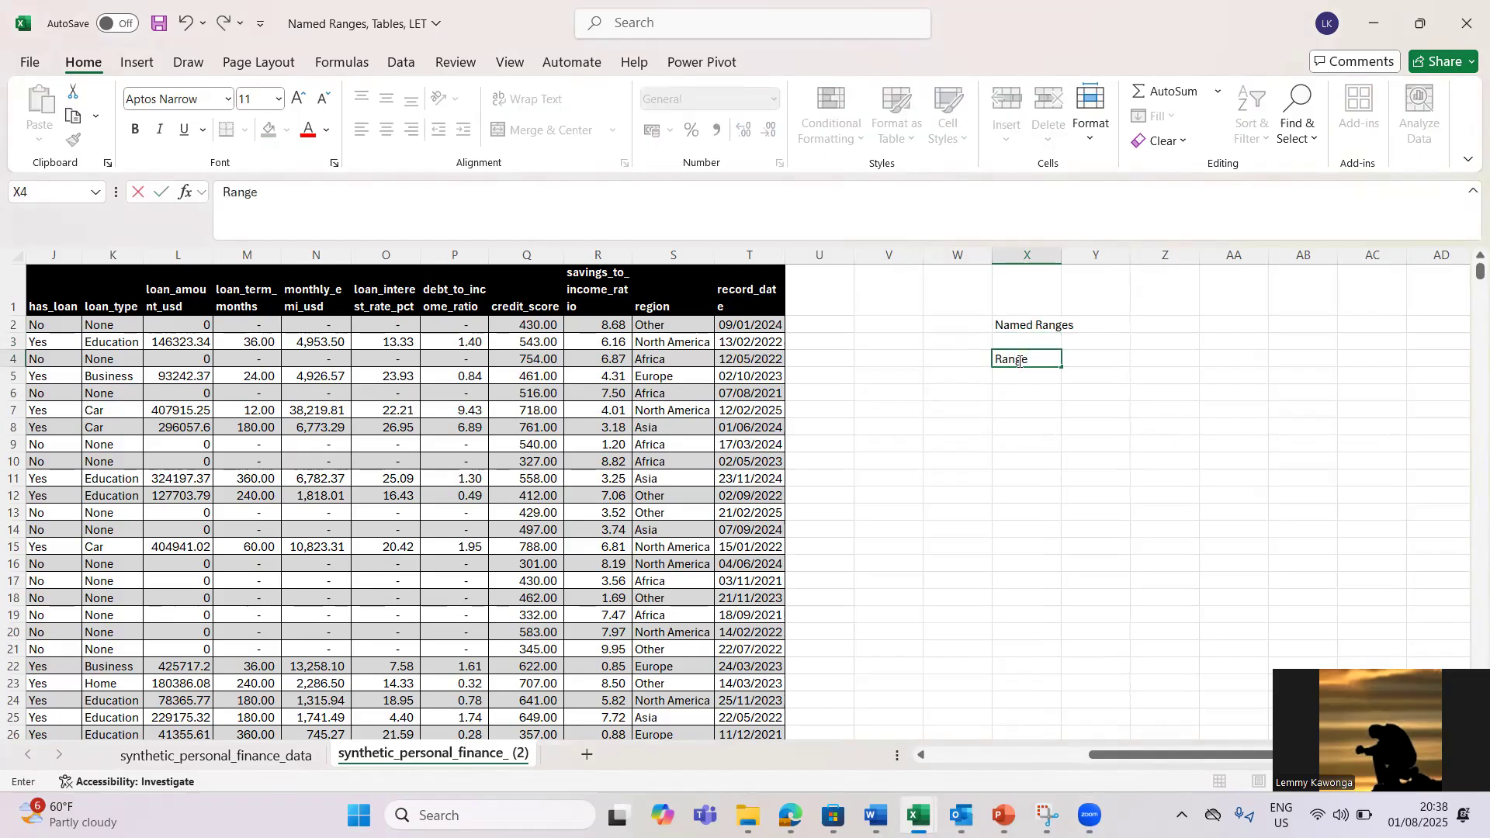
{"action": "key", "text": "Tab"}
{"action": "type", "text": "Group of"}
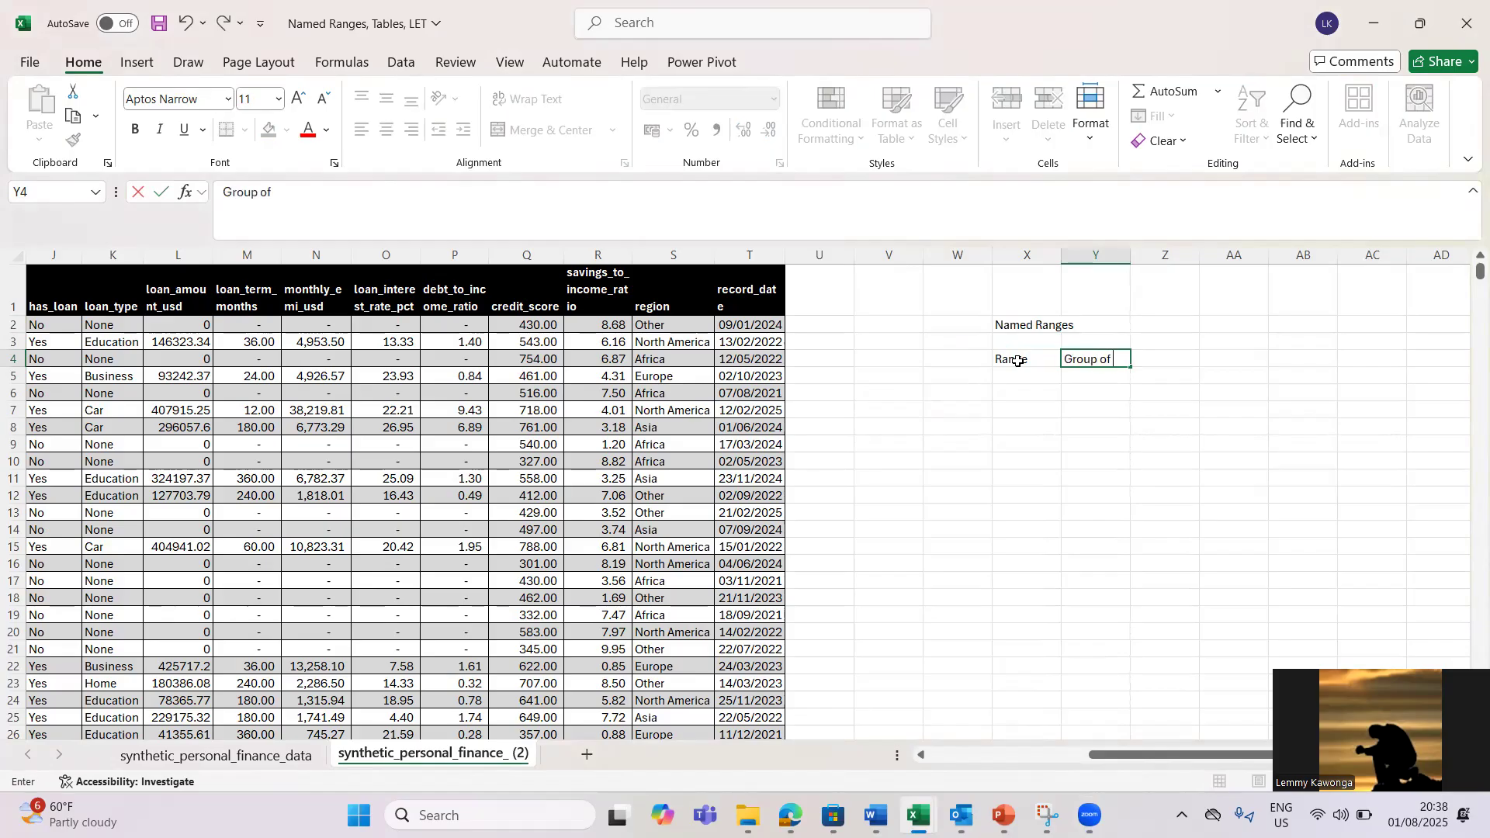
{"action": "type", "text": " Cells"}
{"action": "key", "text": "Return"}
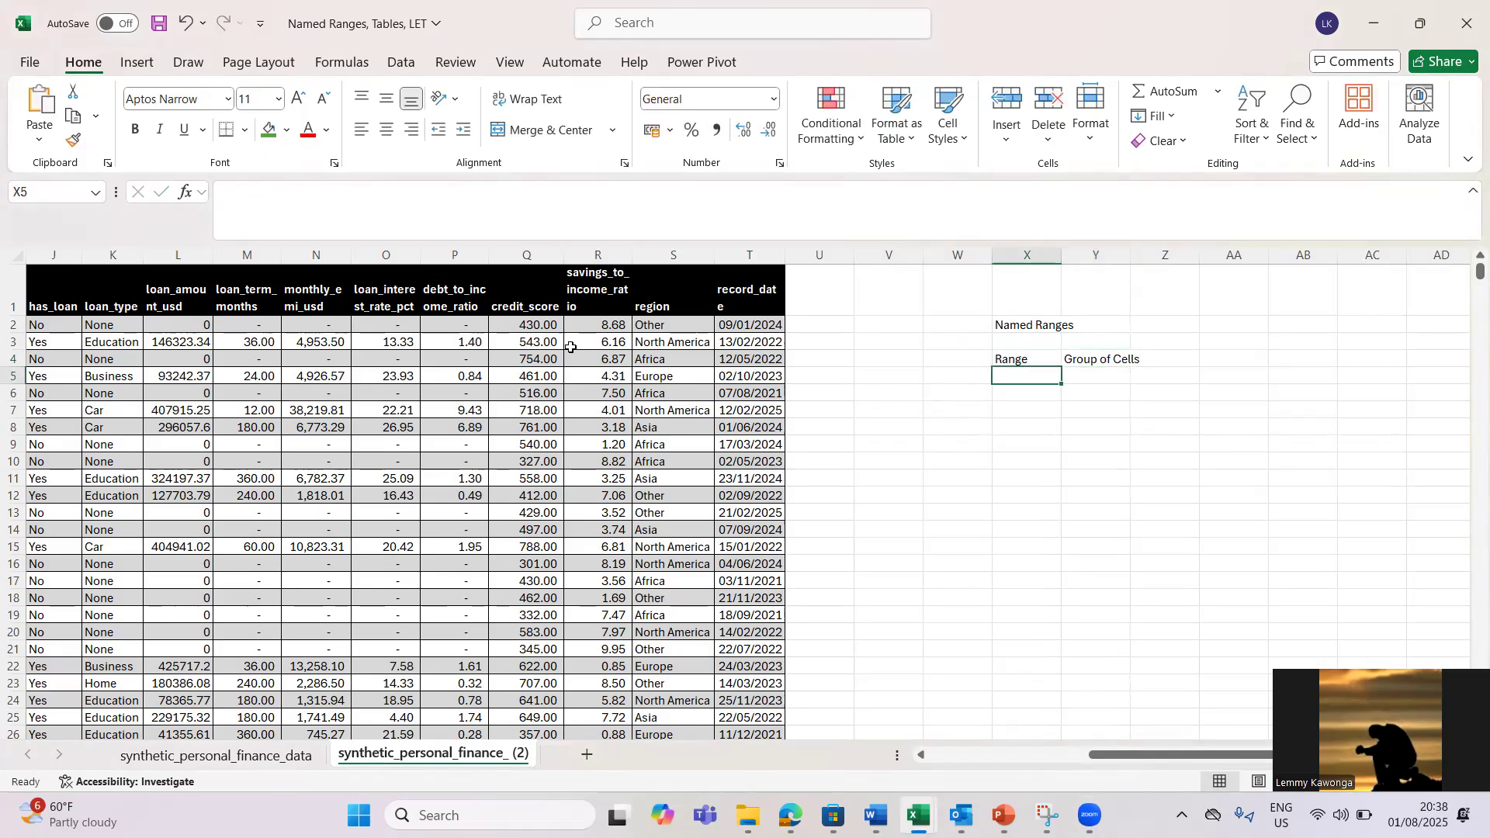
Fill the credit_score cells Q2:Q14 with green.
{"action": "left_click", "coordinate": [540, 325]}
{"action": "left_click_drag", "start_coordinate": [540, 324], "coordinate": [540, 530]}
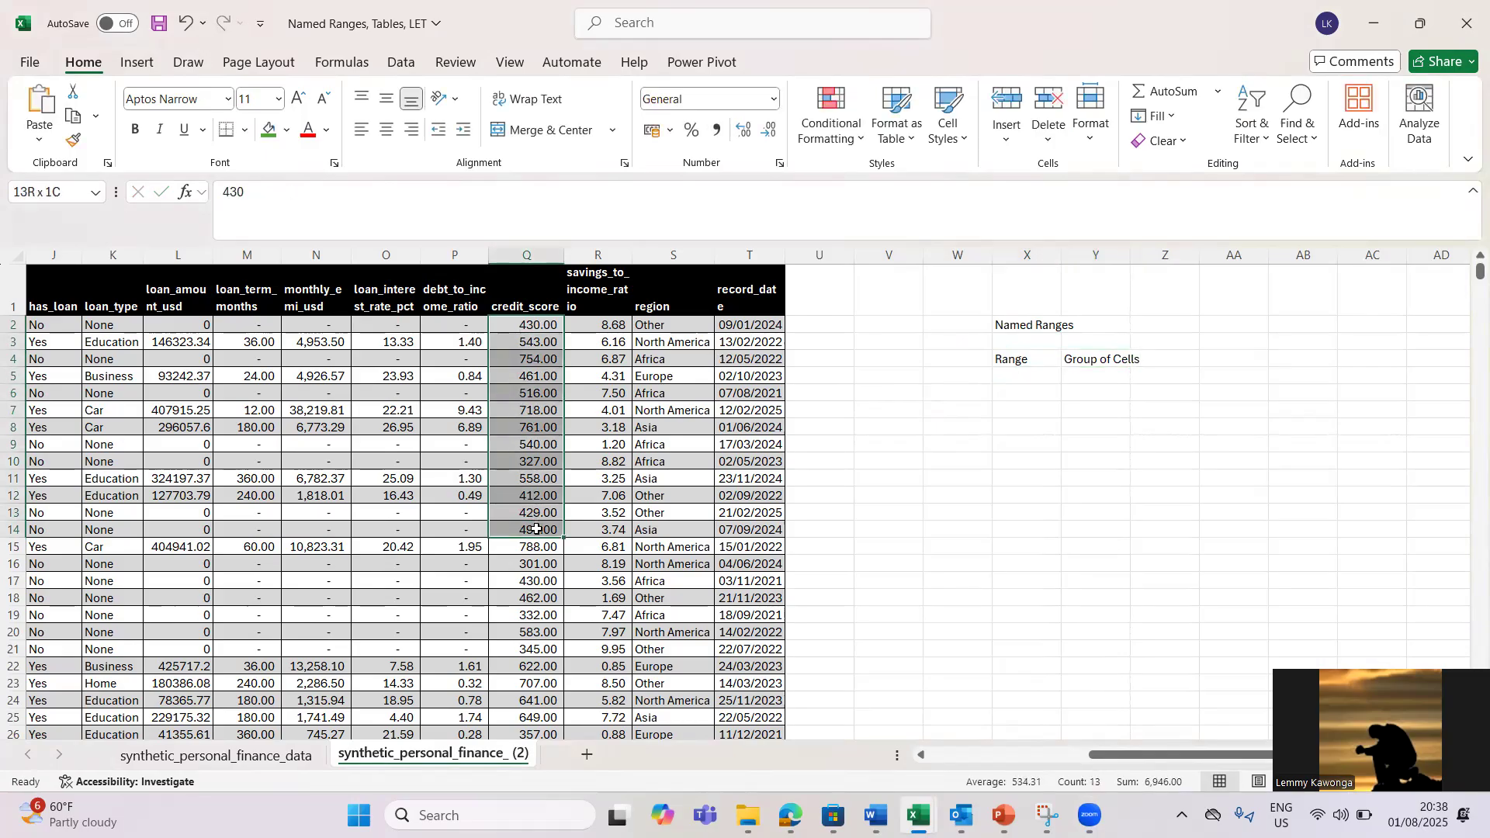
{"action": "left_click", "coordinate": [268, 129]}
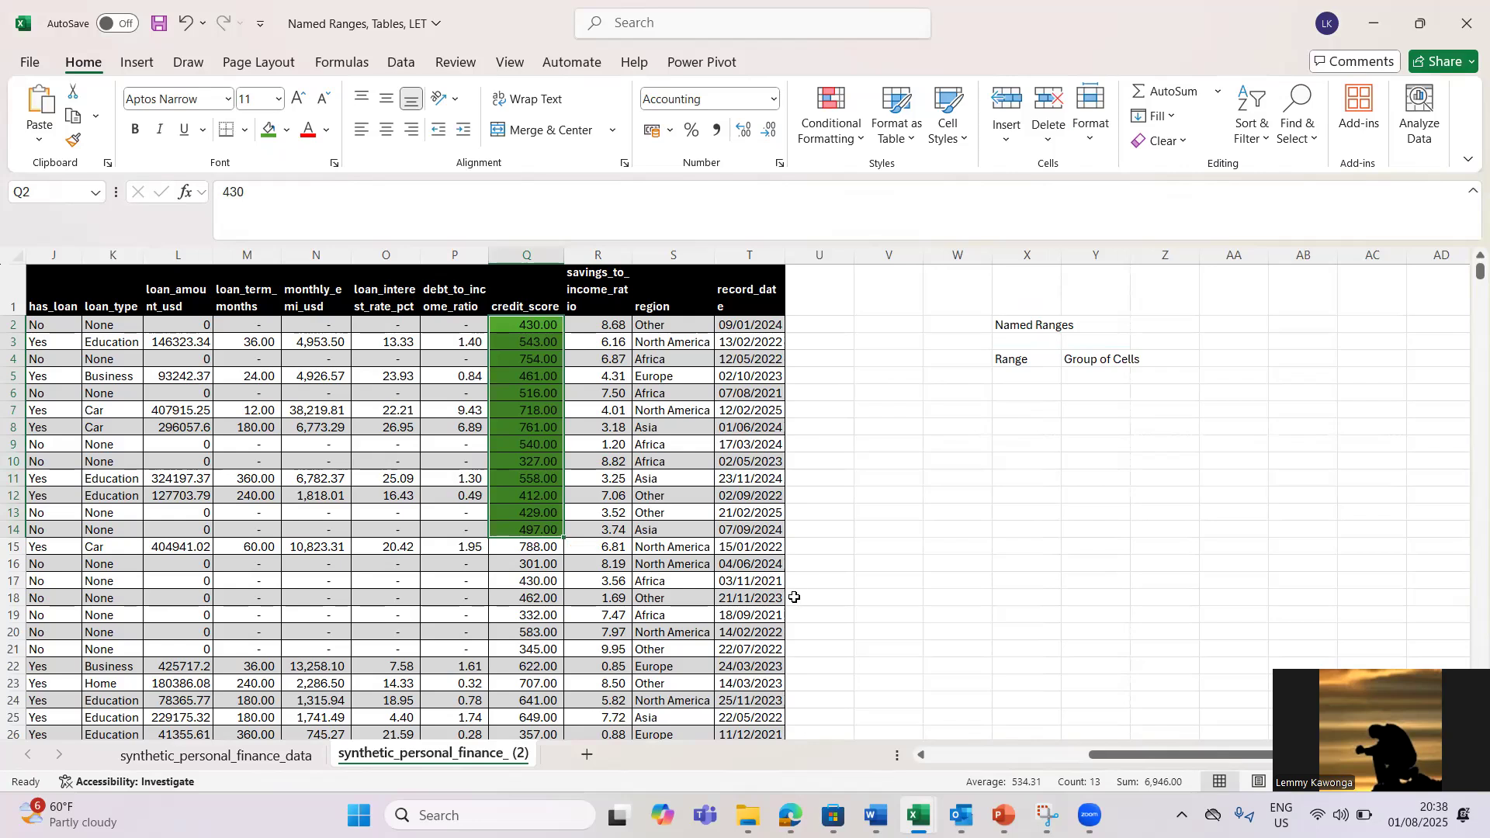
{"action": "left_click", "coordinate": [656, 327]}
{"action": "left_click_drag", "start_coordinate": [656, 327], "coordinate": [659, 442]}
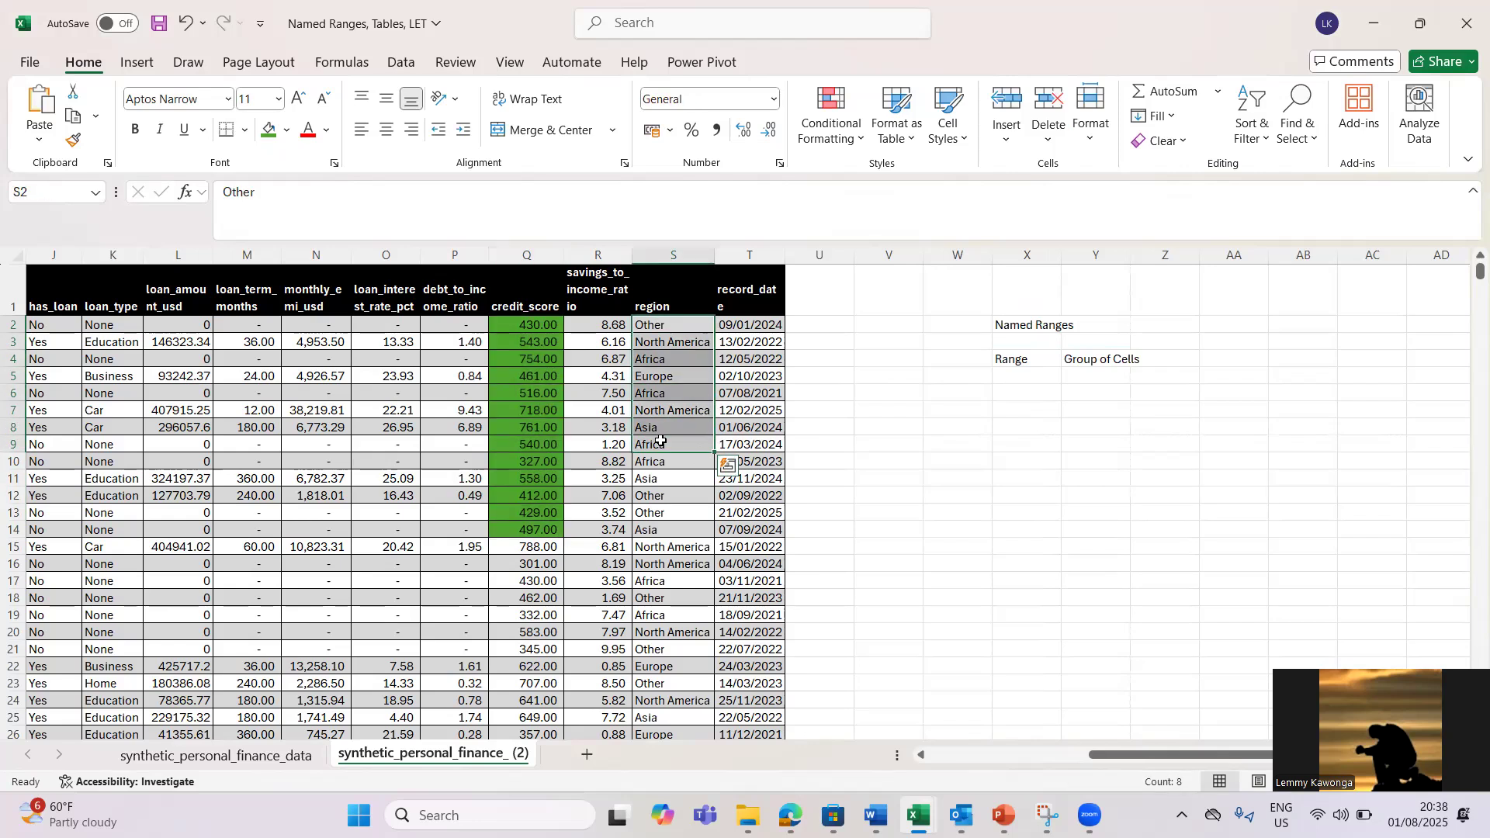
{"action": "left_click_drag", "start_coordinate": [588, 324], "coordinate": [596, 417]}
{"action": "left_click", "coordinate": [656, 462]}
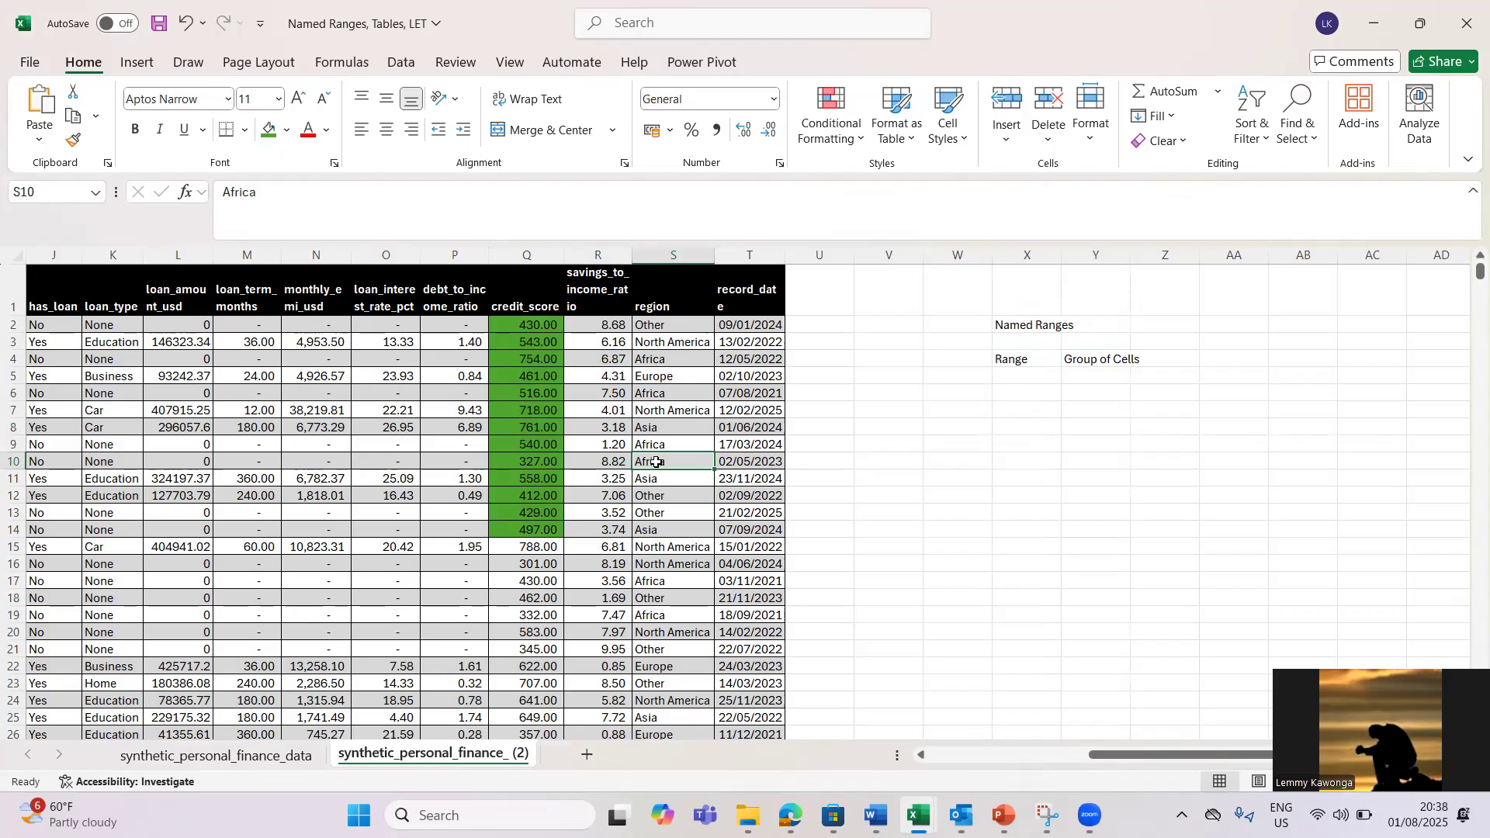
{"action": "left_click", "coordinate": [514, 444]}
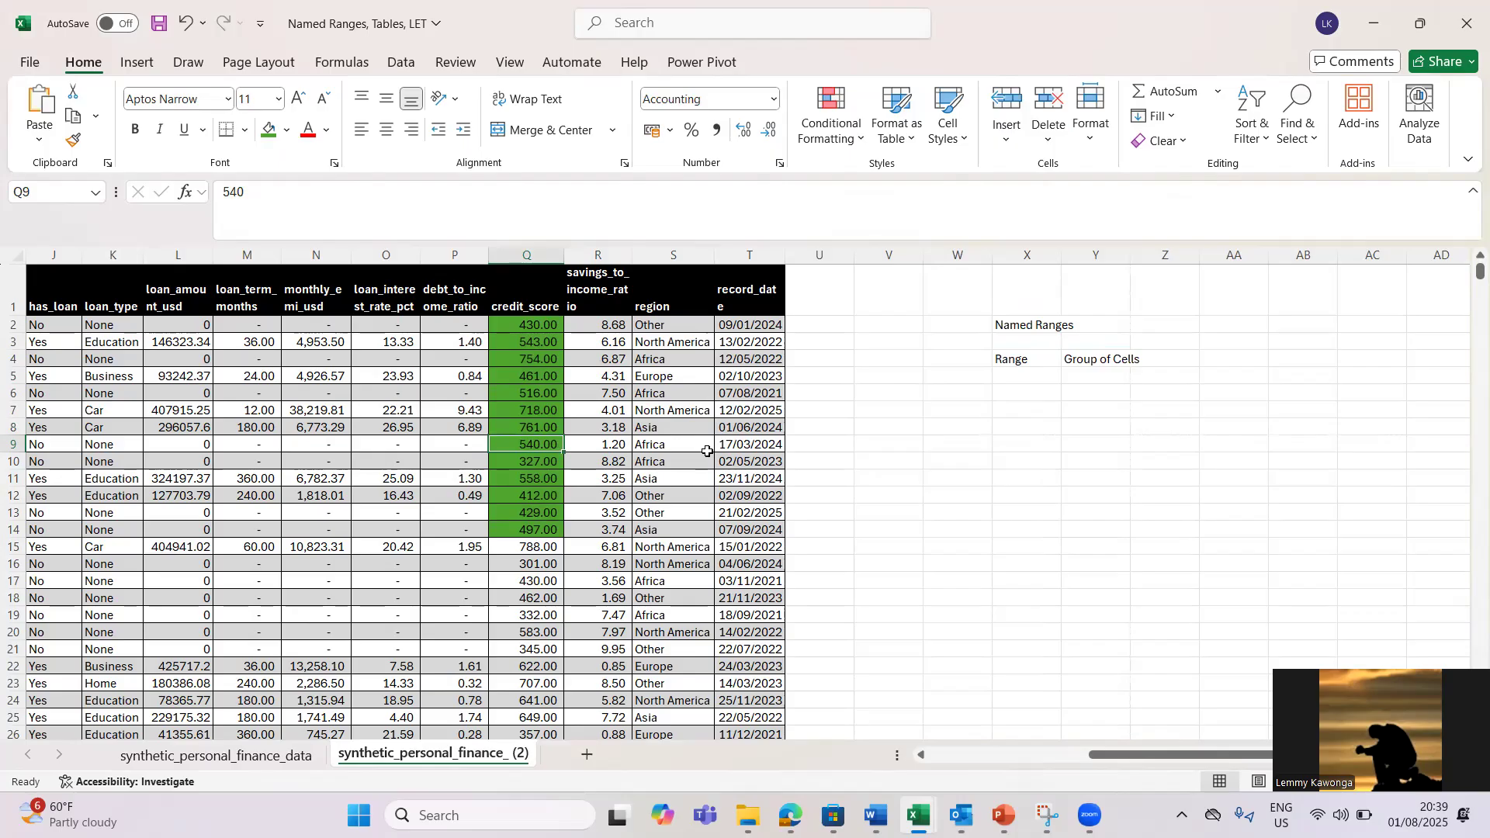
Total the green credit_score cells Q2:Q14 in X6 with a SUM formula.
{"action": "left_click", "coordinate": [1018, 392]}
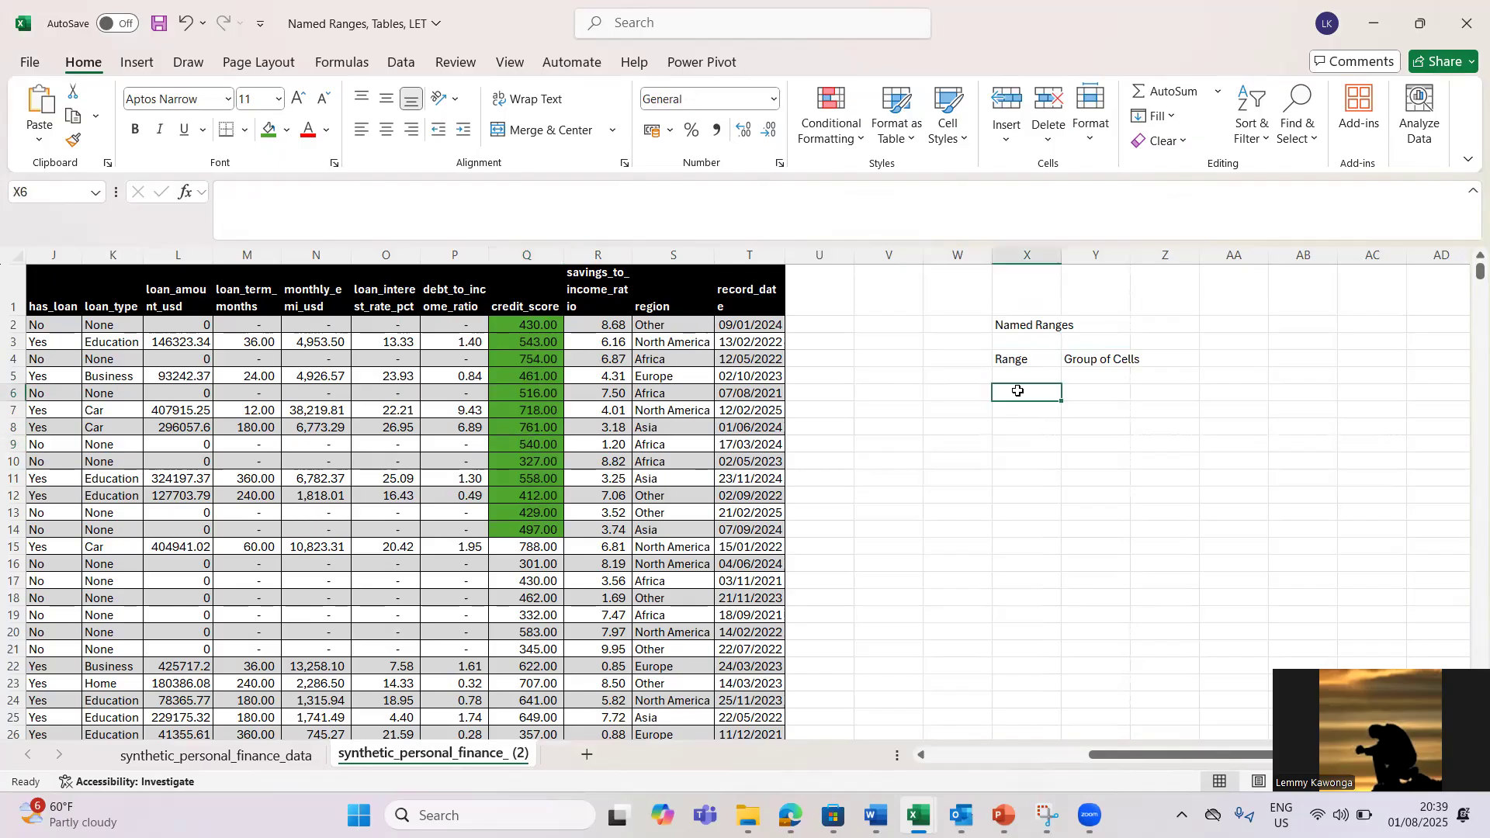
{"action": "type", "text": "=sum"}
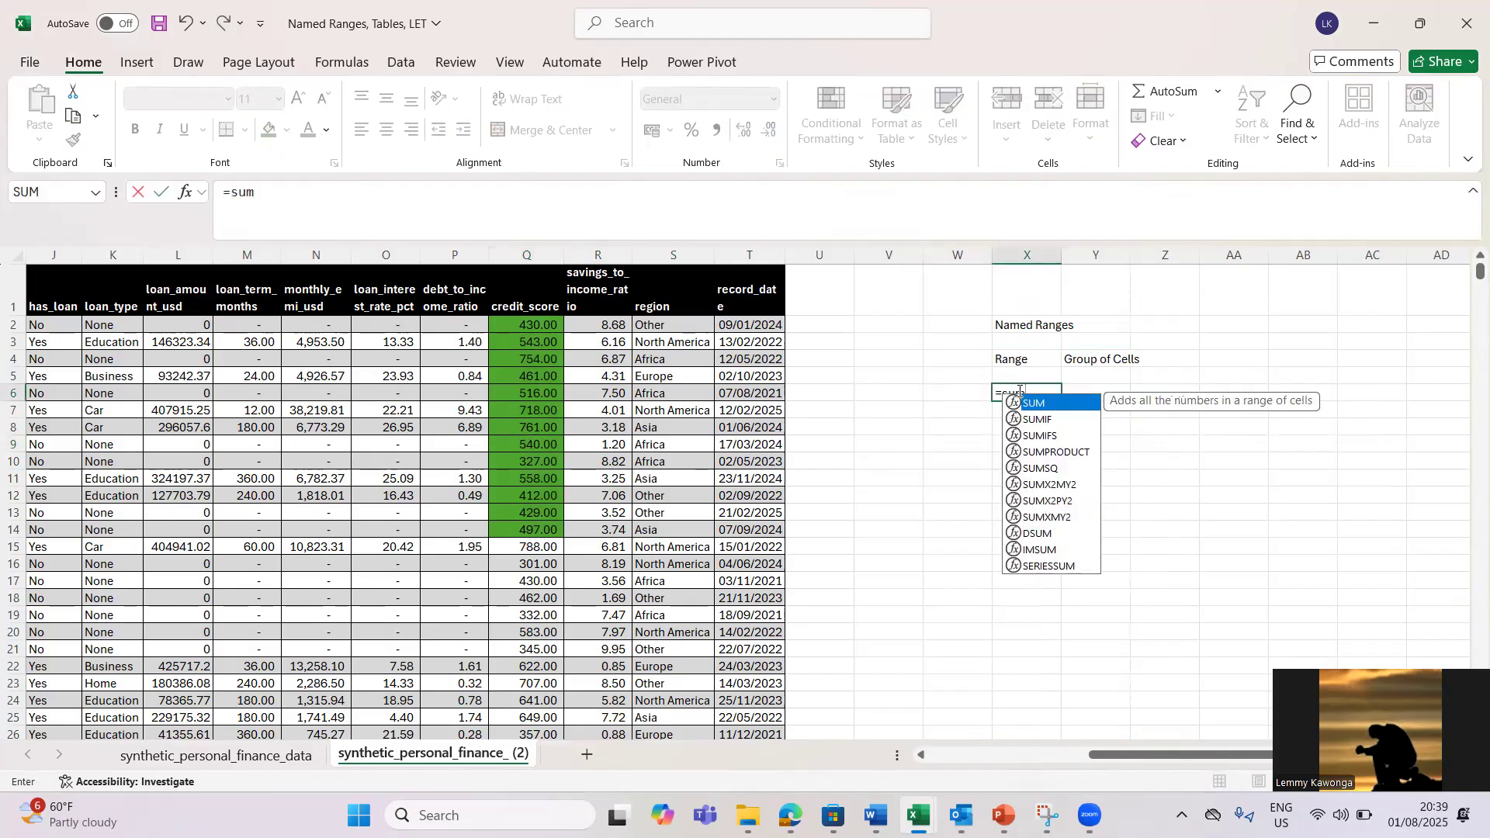
{"action": "key", "text": "Tab"}
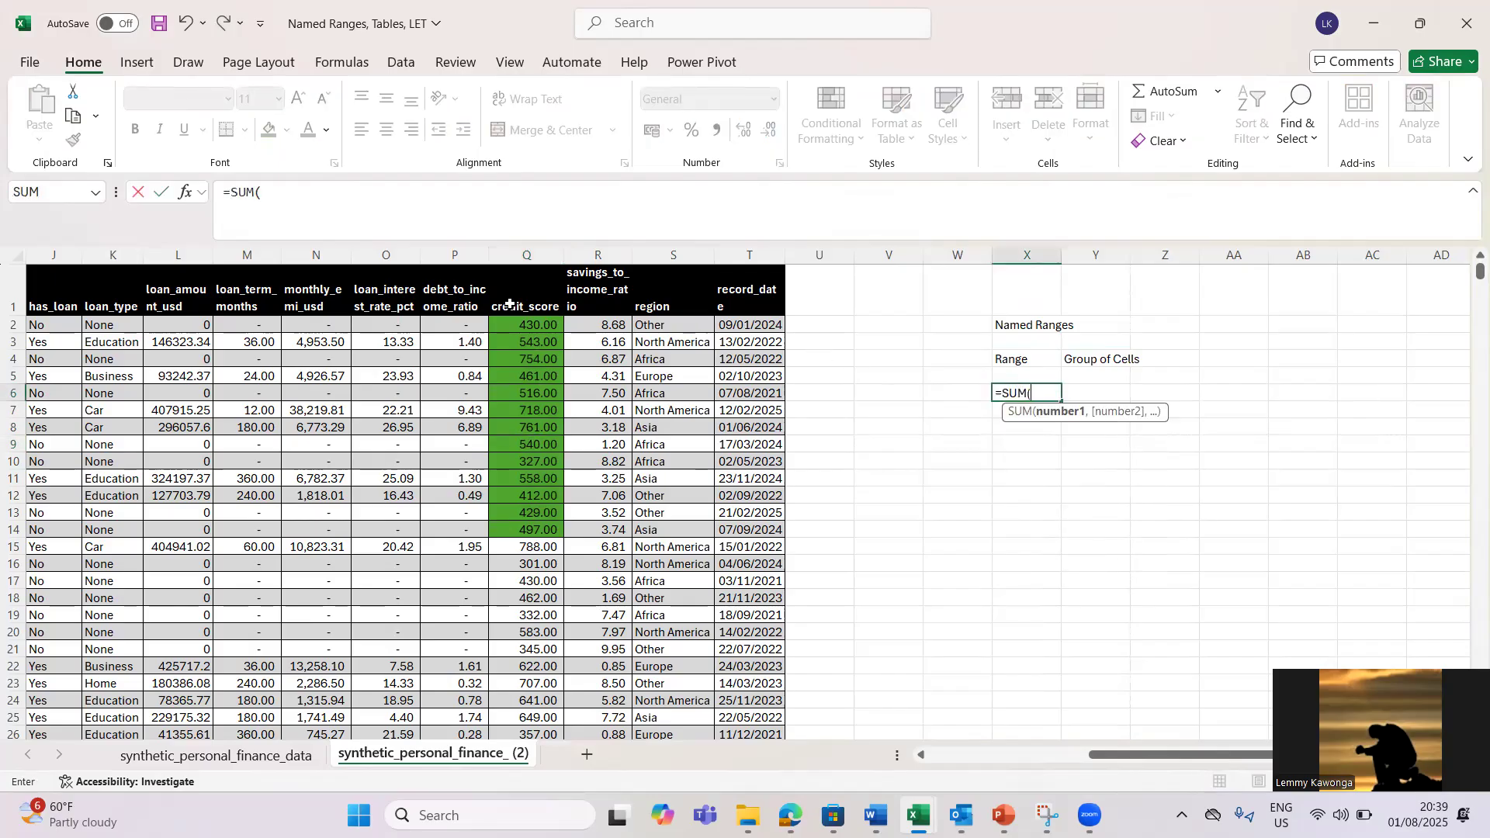
{"action": "left_click", "coordinate": [530, 326]}
{"action": "key", "text": "shift+Down"}
{"action": "key", "text": "shift+Down"}
{"action": "key", "text": "shift+Down"}
{"action": "key", "text": "shift+Down"}
{"action": "key", "text": "shift+Down"}
{"action": "key", "text": "shift+Down"}
{"action": "key", "text": "shift+Down"}
{"action": "key", "text": "shift+Down"}
{"action": "key", "text": "shift+Down"}
{"action": "key", "text": "shift+Down"}
{"action": "key", "text": "shift+Down"}
{"action": "key", "text": "shift+Down"}
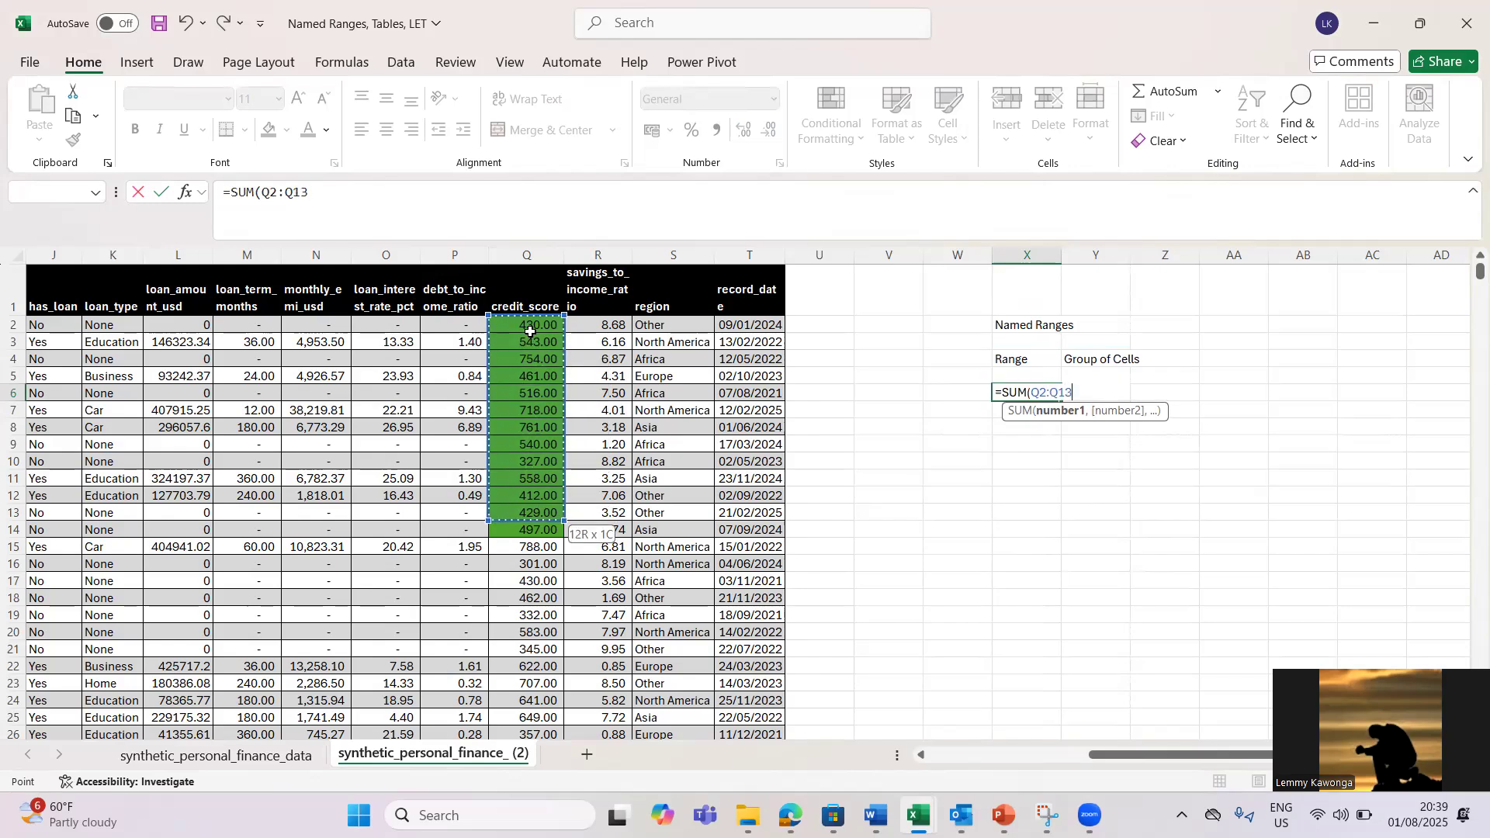
{"action": "key", "text": "Return"}
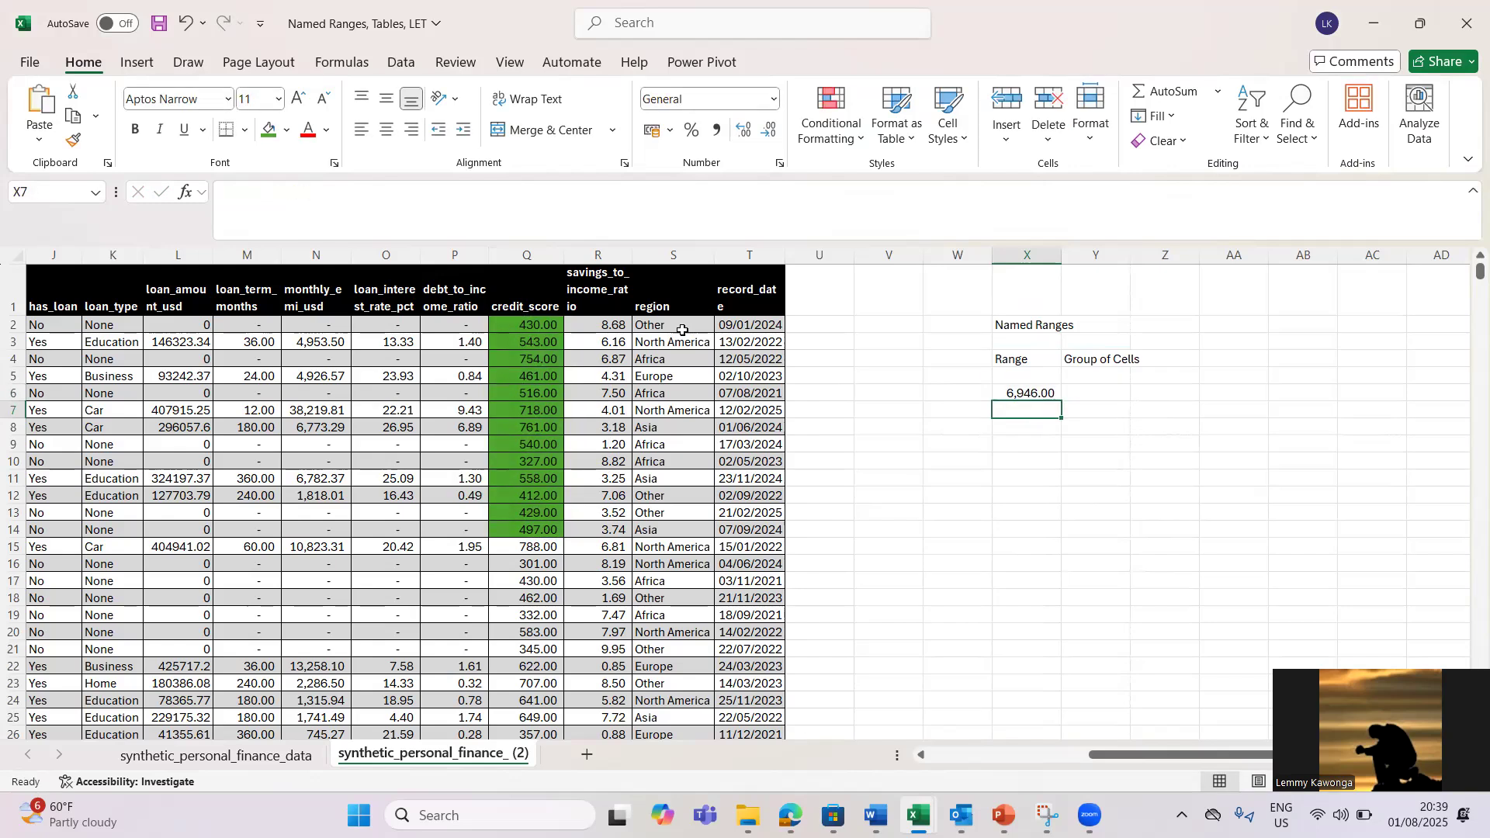
Check which cells the formula in X6 adds up and label it Sum in W6.
{"action": "left_click_drag", "start_coordinate": [530, 326], "coordinate": [528, 530]}
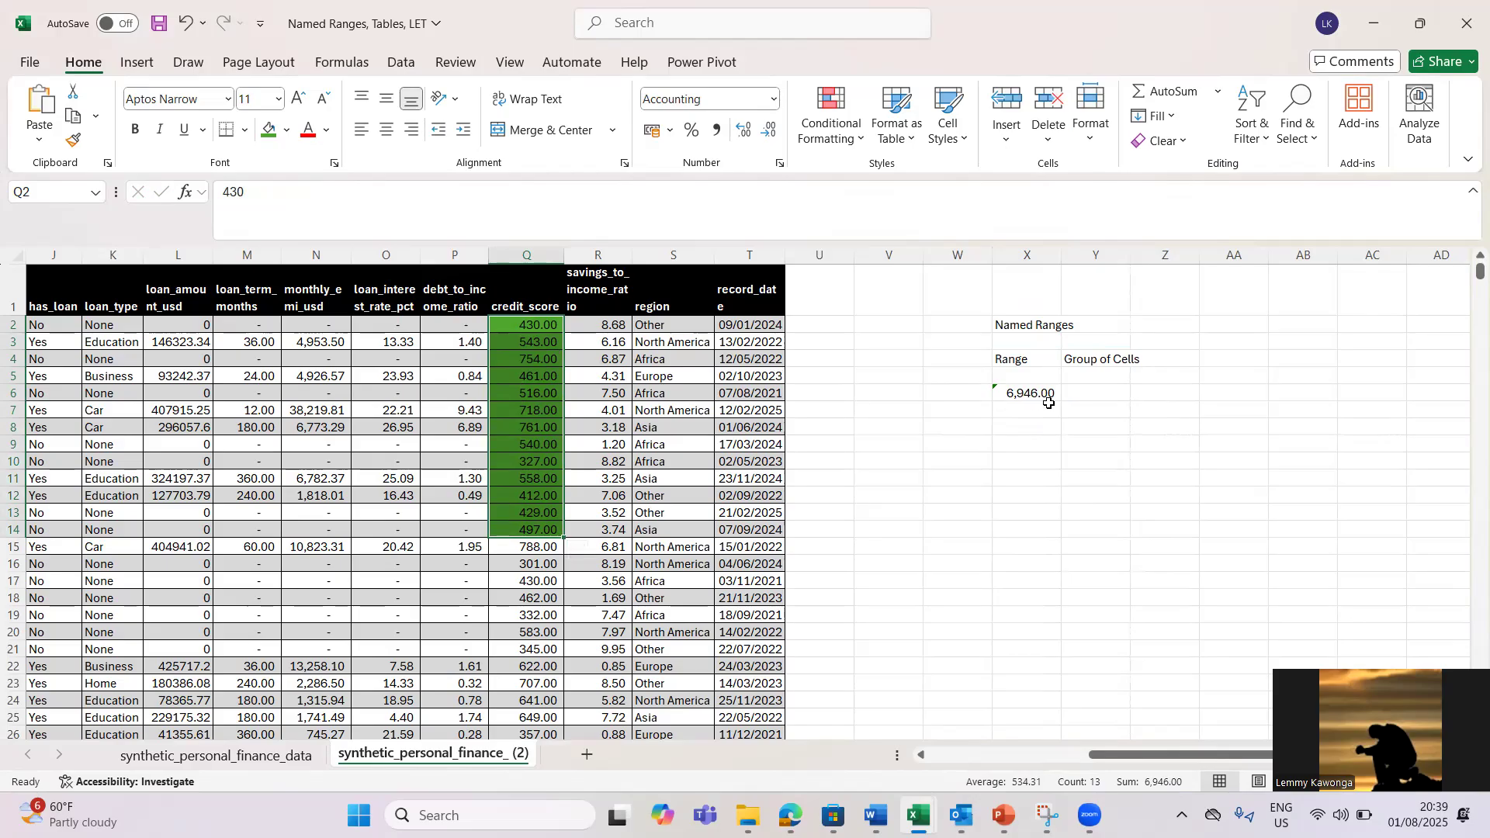
{"action": "left_click", "coordinate": [1026, 388]}
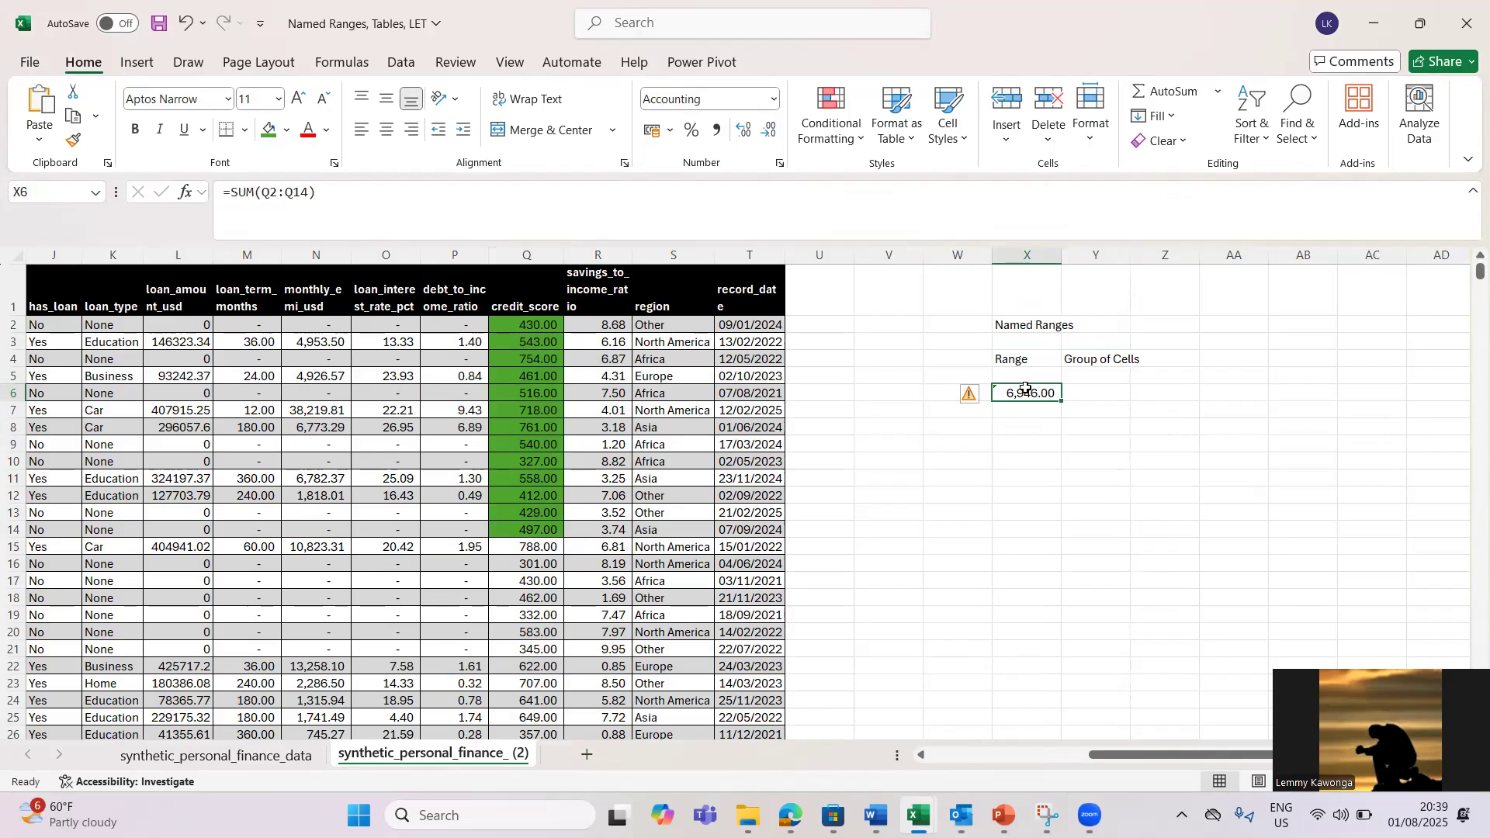
{"action": "left_click", "coordinate": [943, 393]}
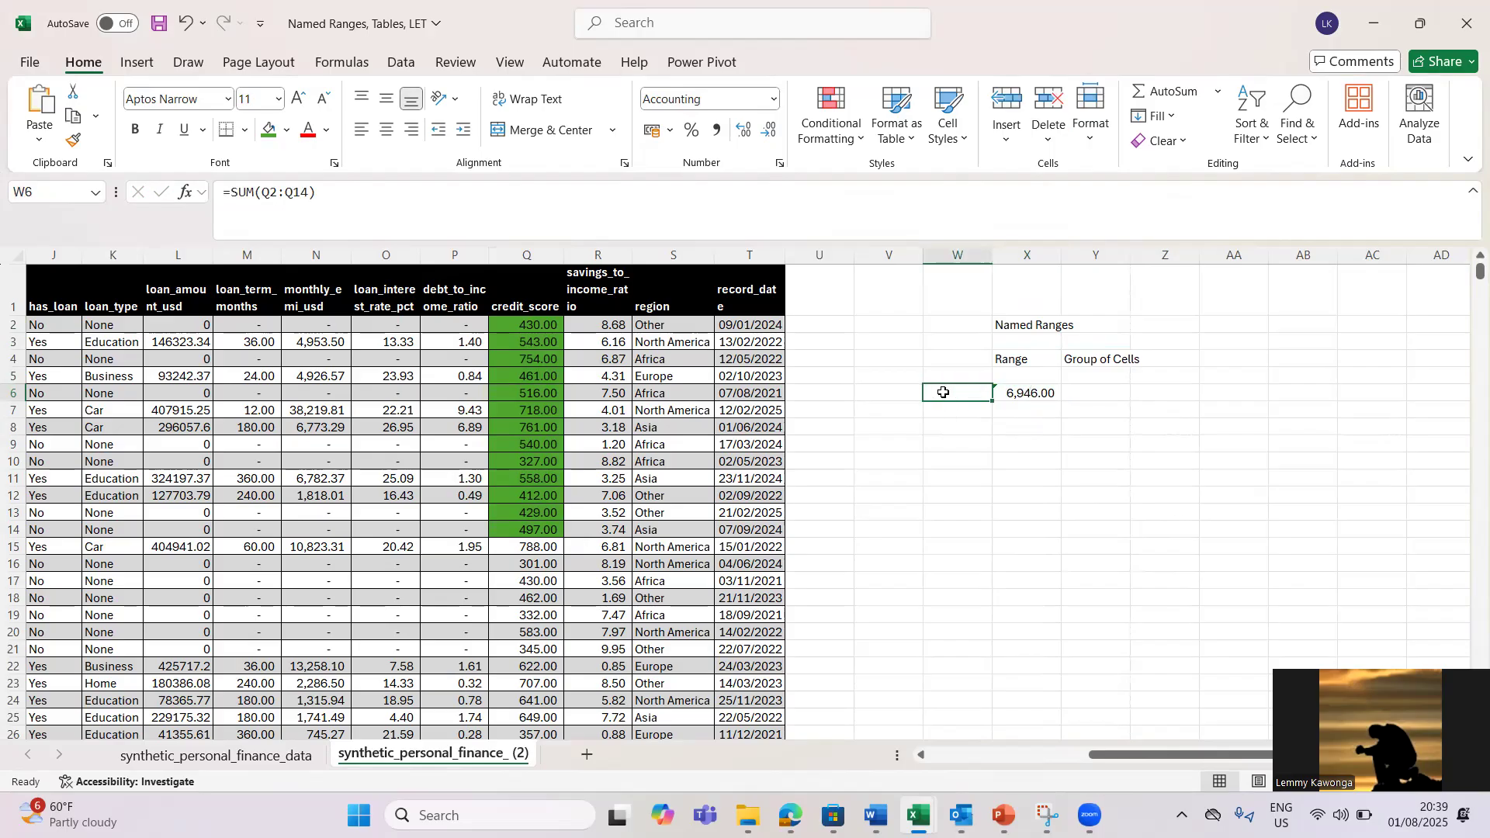
{"action": "type", "text": "Sum"}
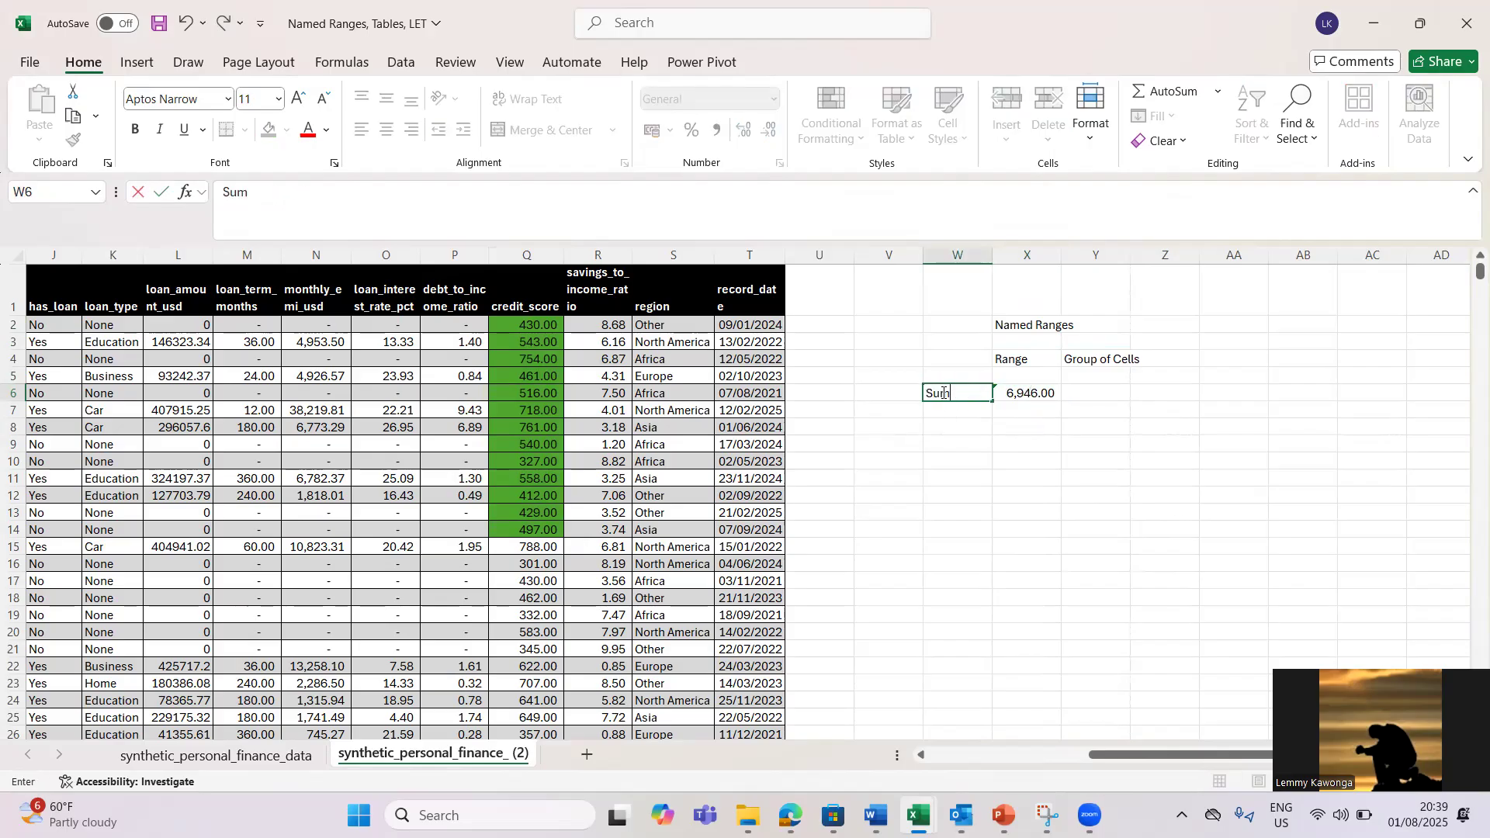
{"action": "key", "text": "Tab"}
{"action": "left_click", "coordinate": [950, 420]}
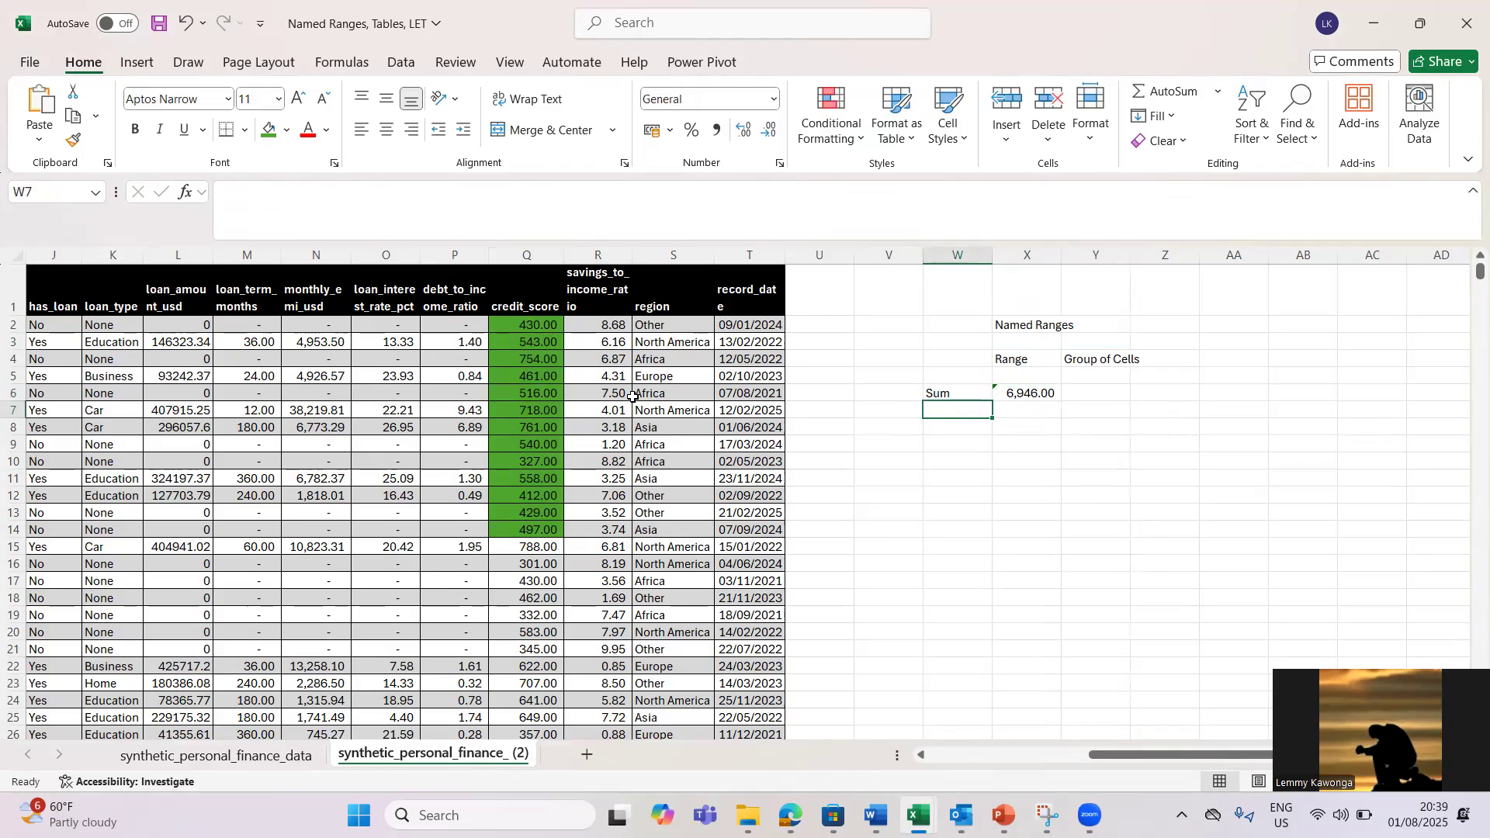
{"action": "left_click", "coordinate": [529, 326]}
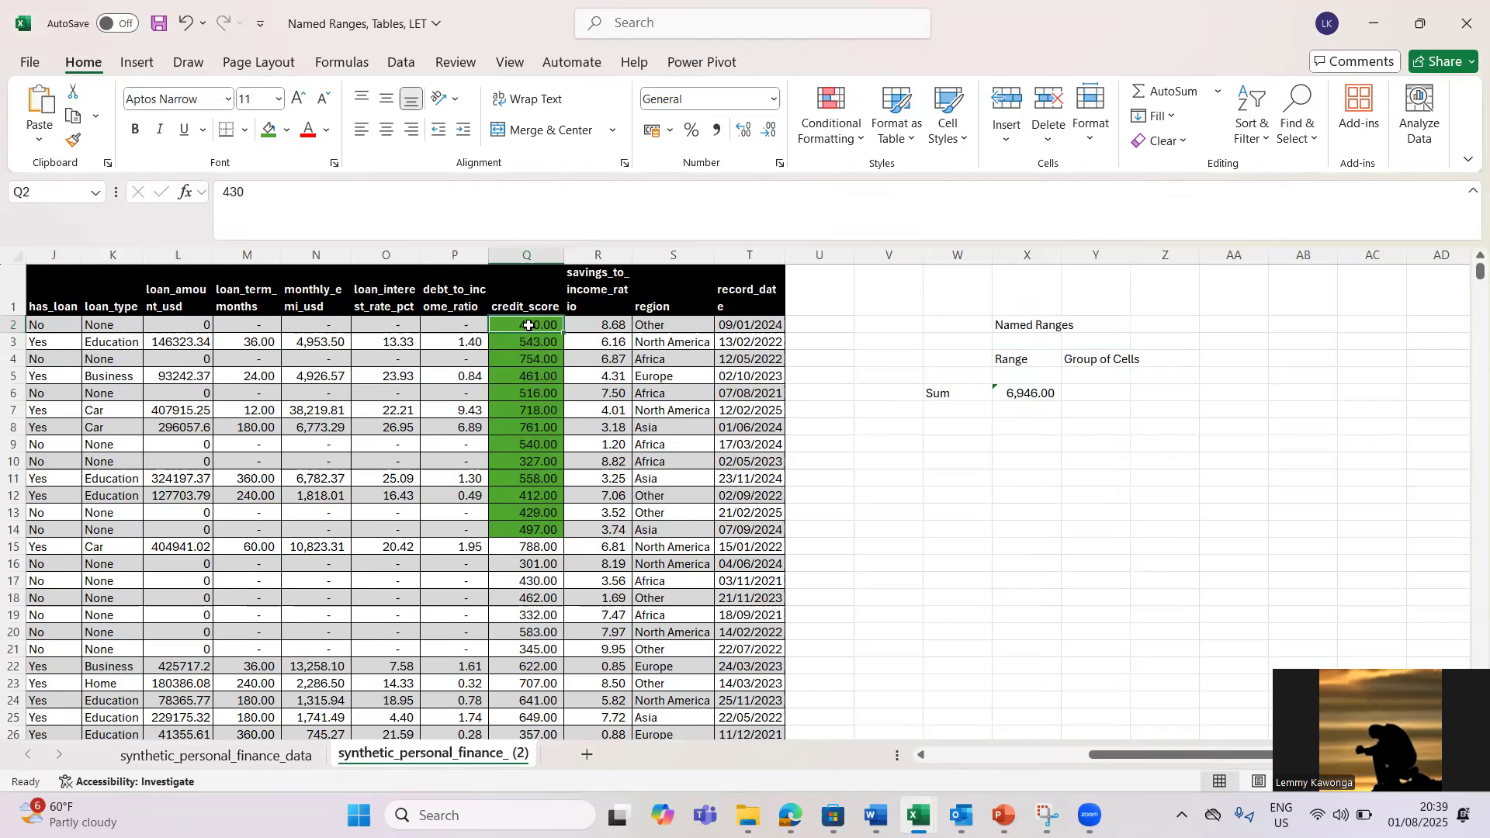
{"action": "left_click", "coordinate": [534, 286]}
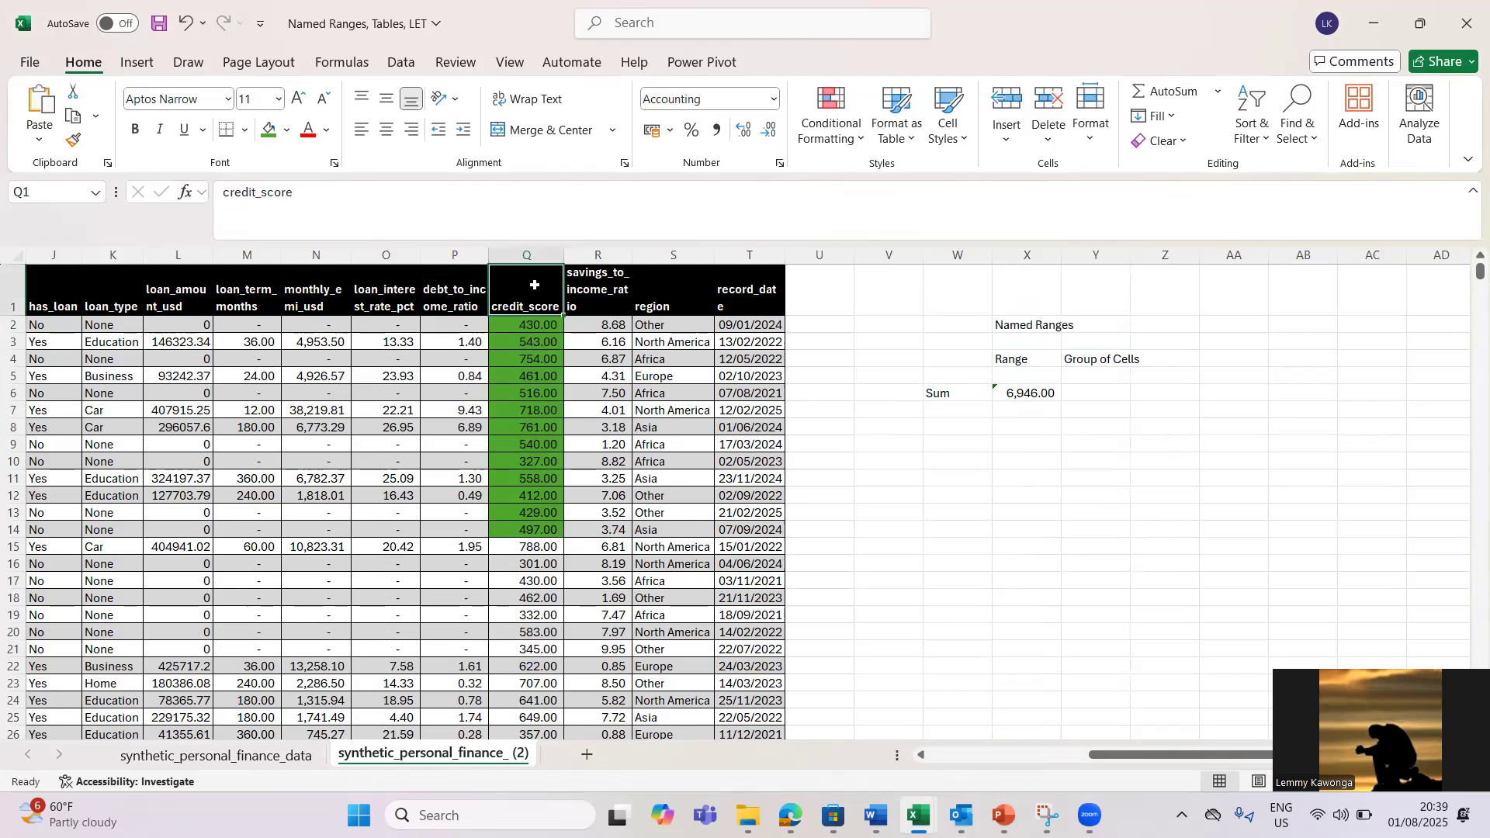
{"action": "left_click", "coordinate": [524, 329]}
{"action": "left_click_drag", "start_coordinate": [525, 328], "coordinate": [533, 522]}
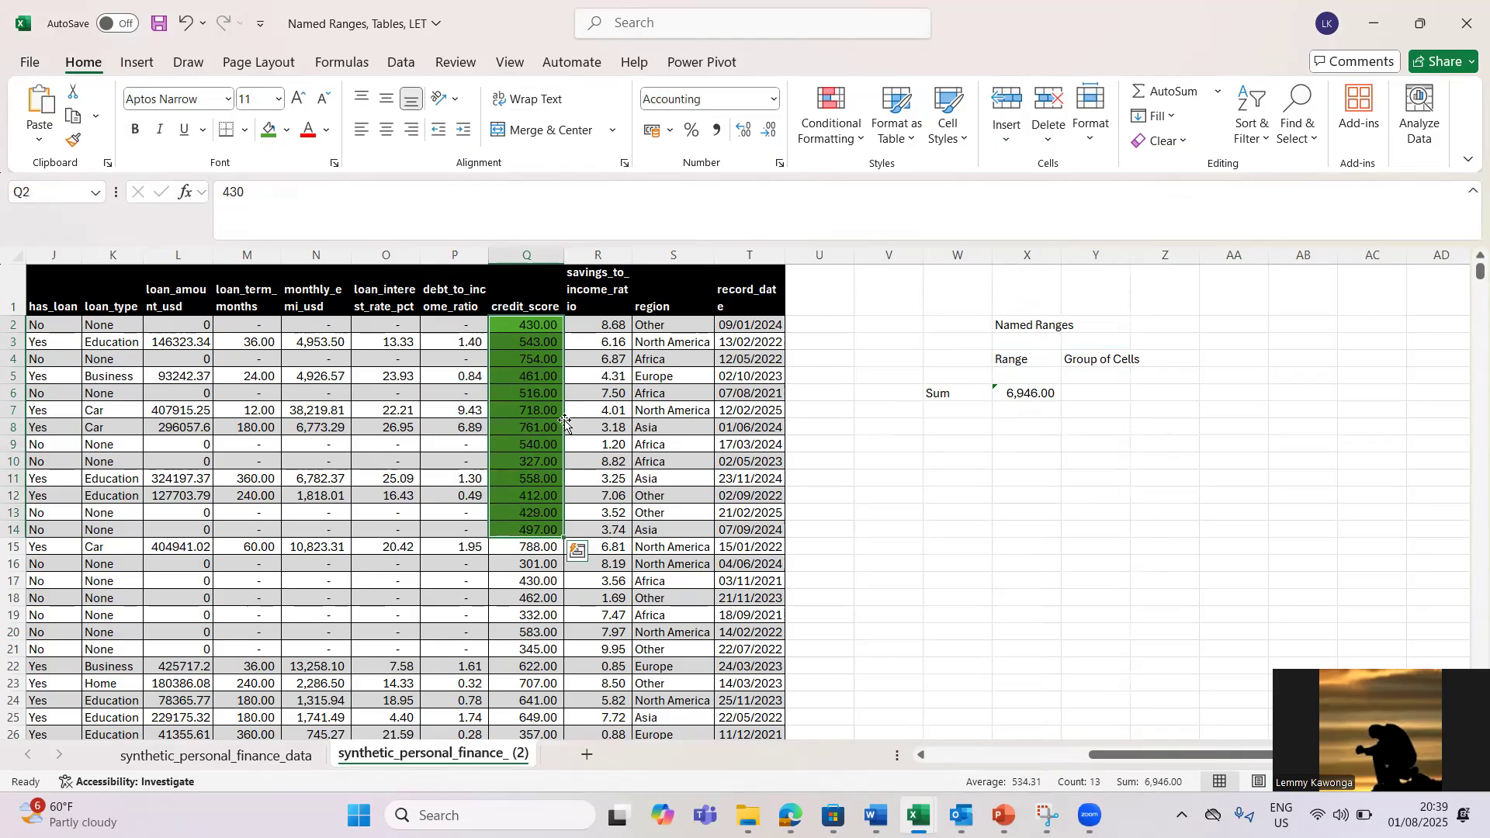
{"action": "left_click", "coordinate": [580, 397]}
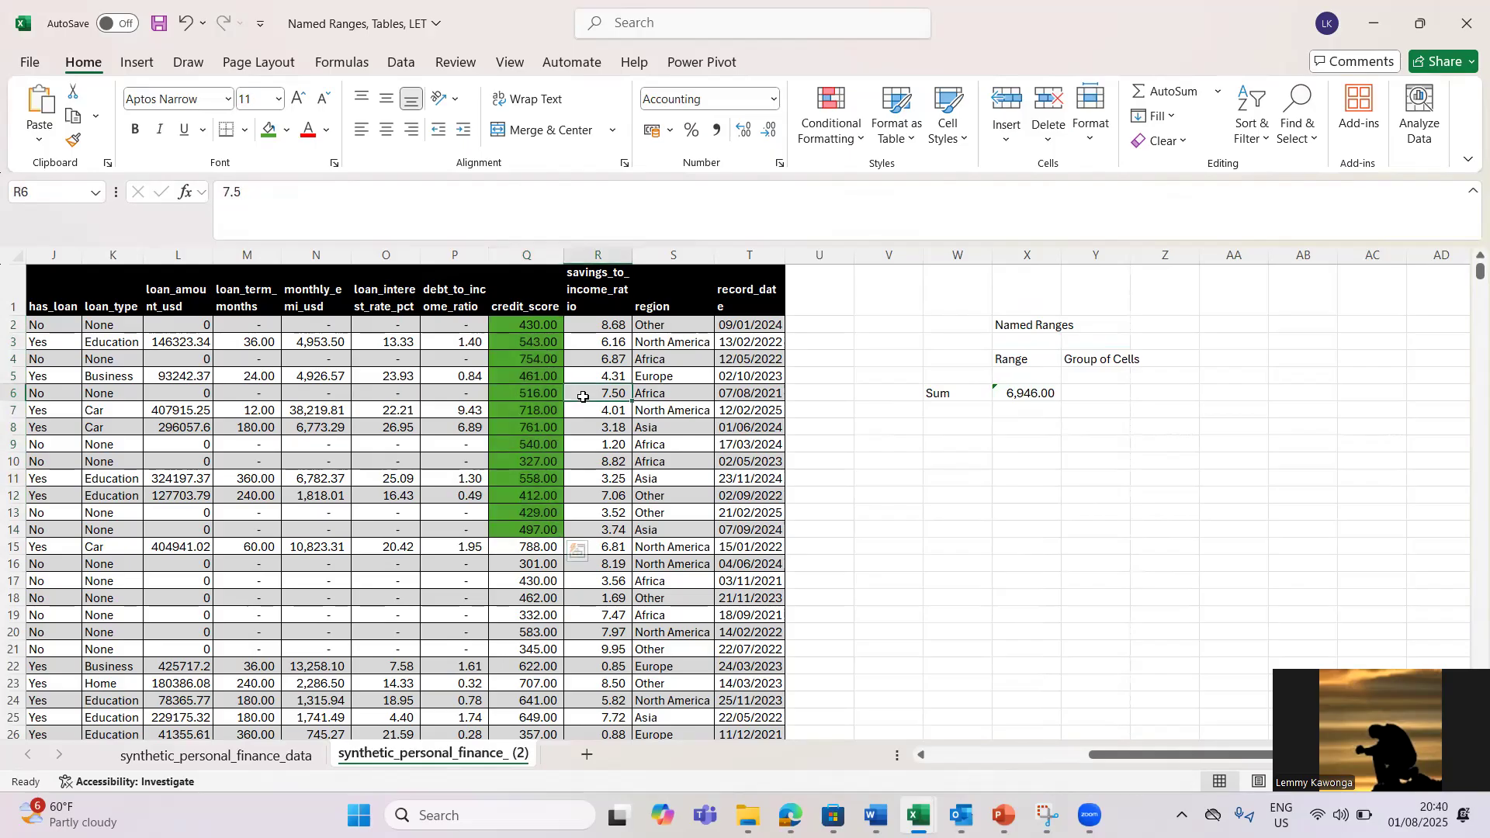
Try to name the green credit_score range Q2:Q14 as Credit Score, with a space.
{"action": "left_click", "coordinate": [526, 326]}
{"action": "left_click_drag", "start_coordinate": [526, 326], "coordinate": [525, 530]}
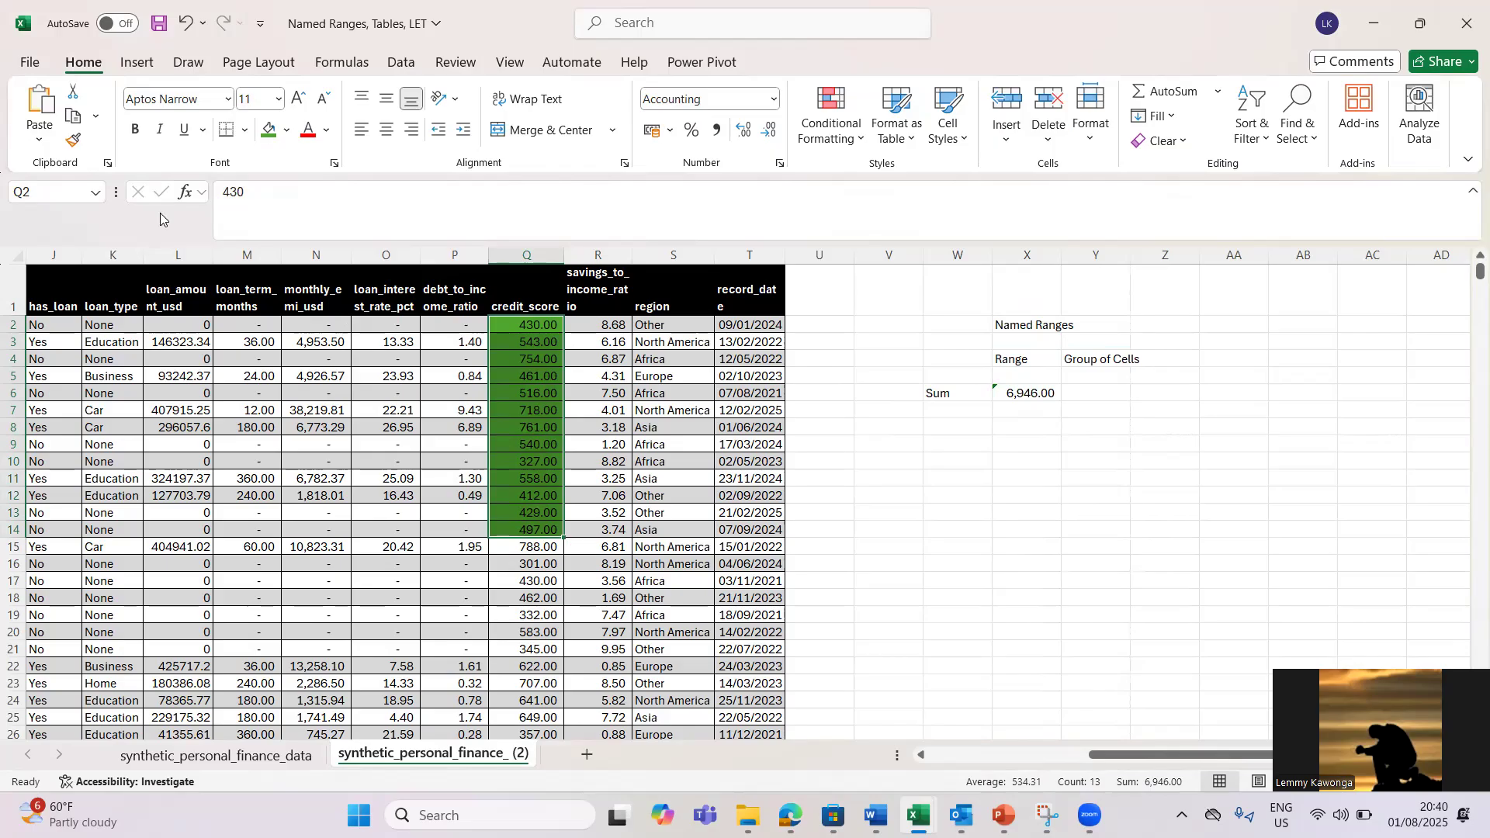
{"action": "left_click", "coordinate": [73, 192]}
{"action": "type", "text": "Credit Score"}
{"action": "key", "text": "Return"}
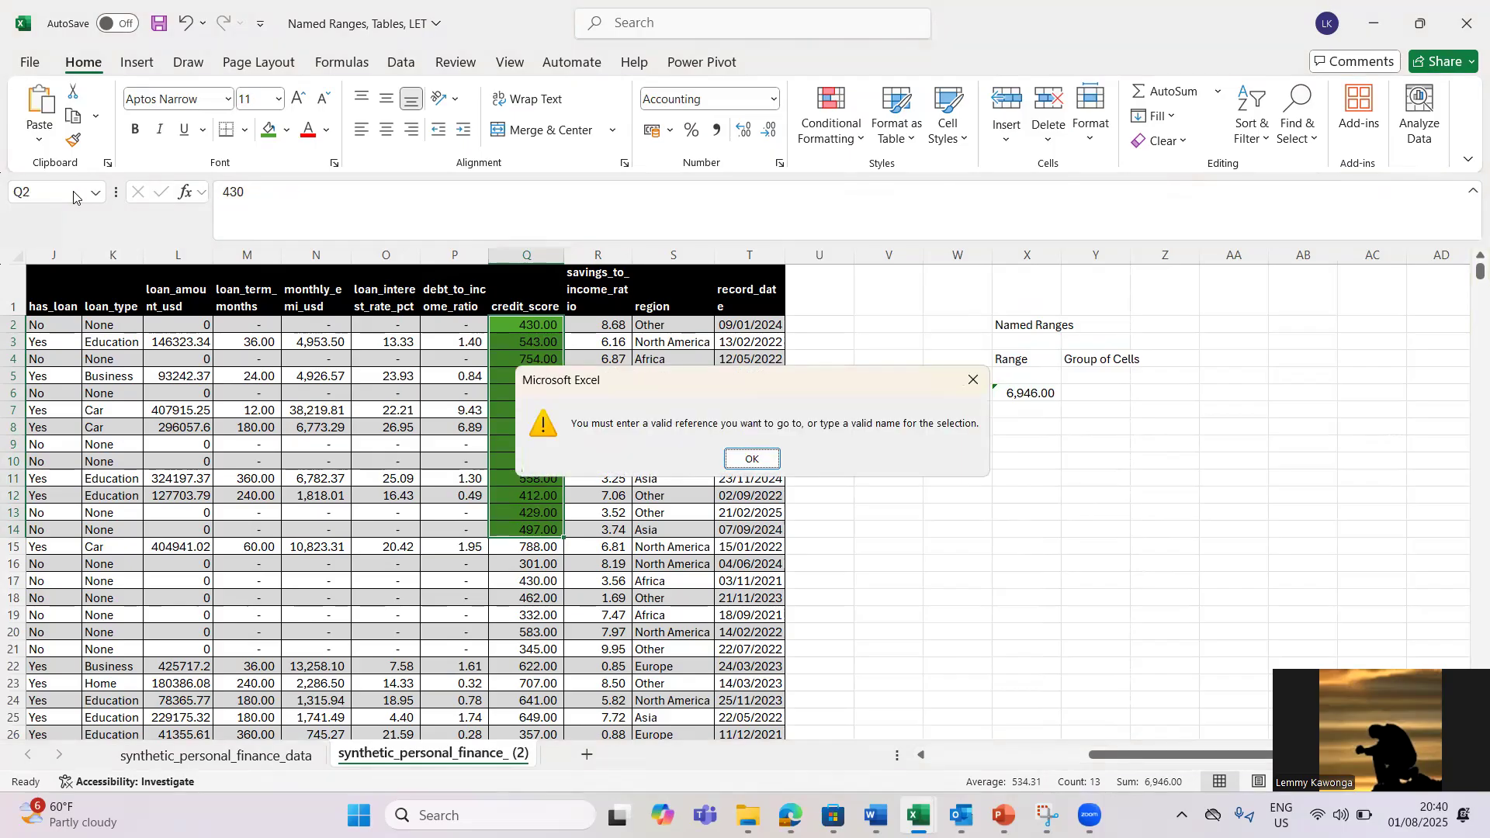
{"action": "left_click", "coordinate": [748, 461]}
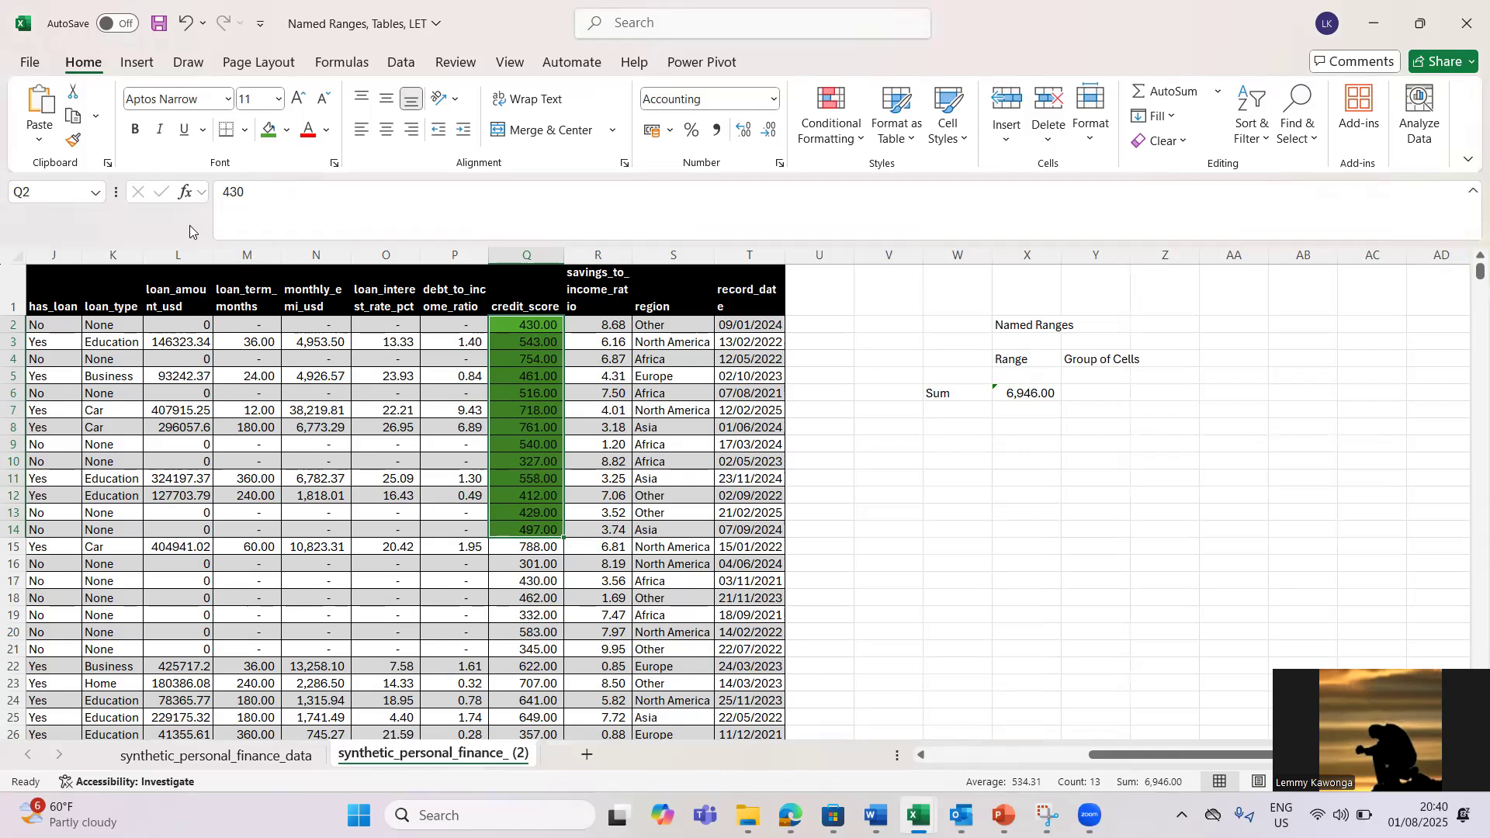
Name the selected credit_score range Q2:Q14 as Credit_Score, using an underscore.
{"action": "left_click", "coordinate": [56, 194]}
{"action": "type", "text": "Crdit"}
{"action": "key", "text": "BackSpace"}
{"action": "key", "text": "BackSpace"}
{"action": "key", "text": "BackSpace"}
{"action": "type", "text": "redit"}
{"action": "type", "text": "_Score"}
{"action": "key", "text": "Return"}
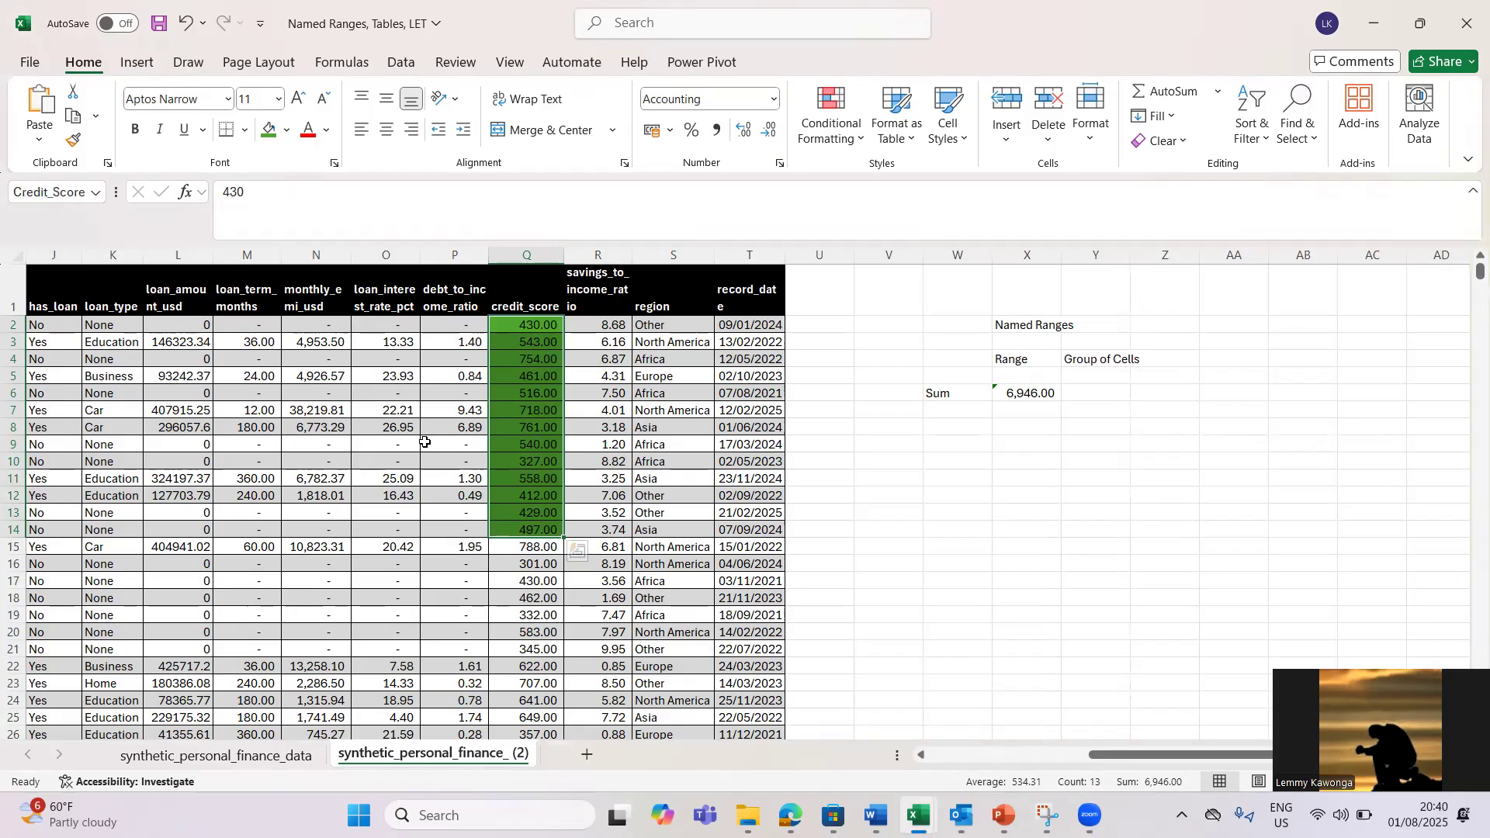
Inspect the cell references used by the SUM formula in X6 without changing it.
{"action": "left_click", "coordinate": [503, 327]}
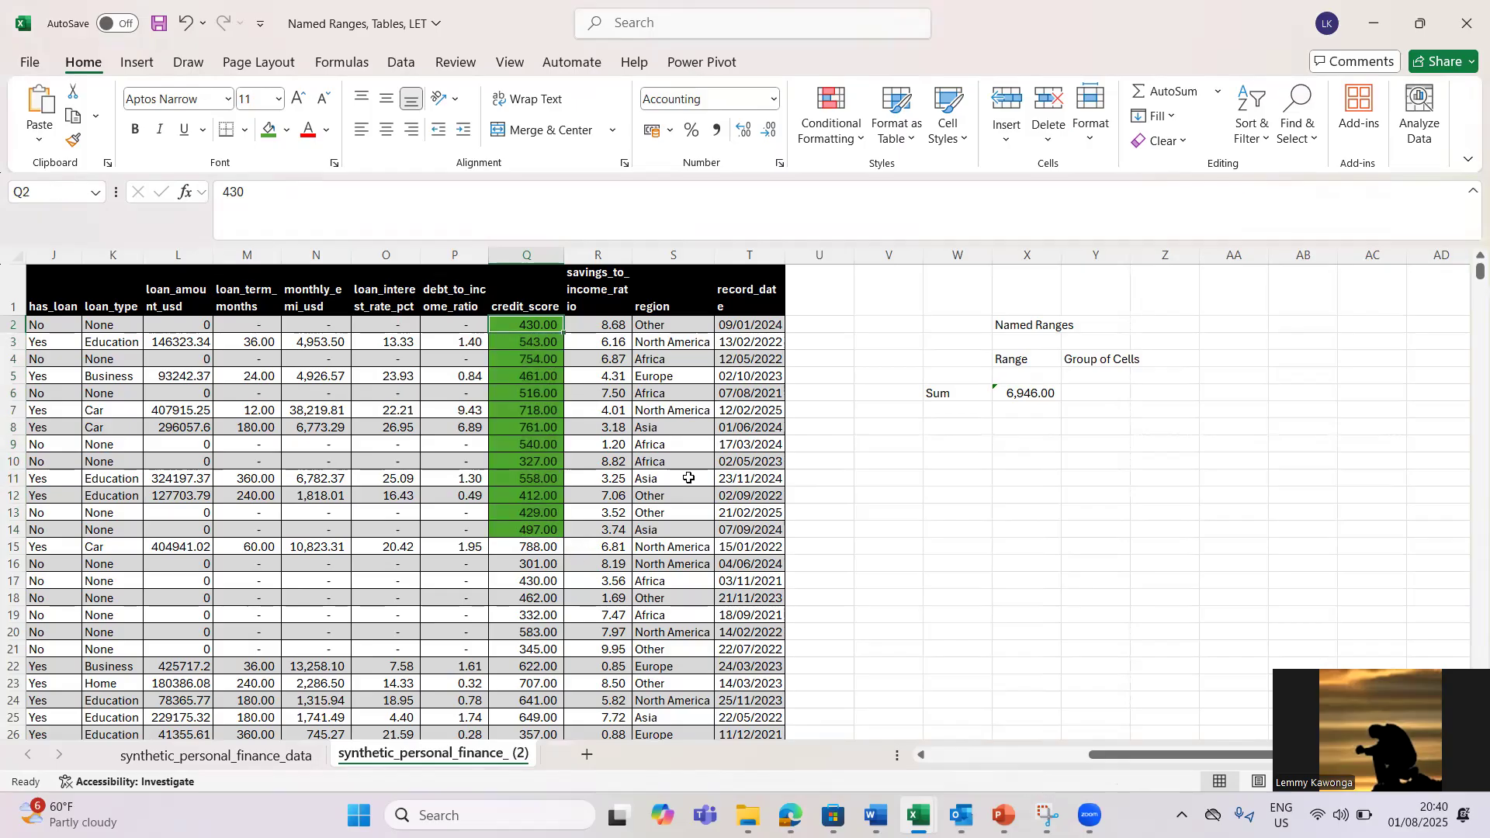
{"action": "left_click", "coordinate": [954, 429]}
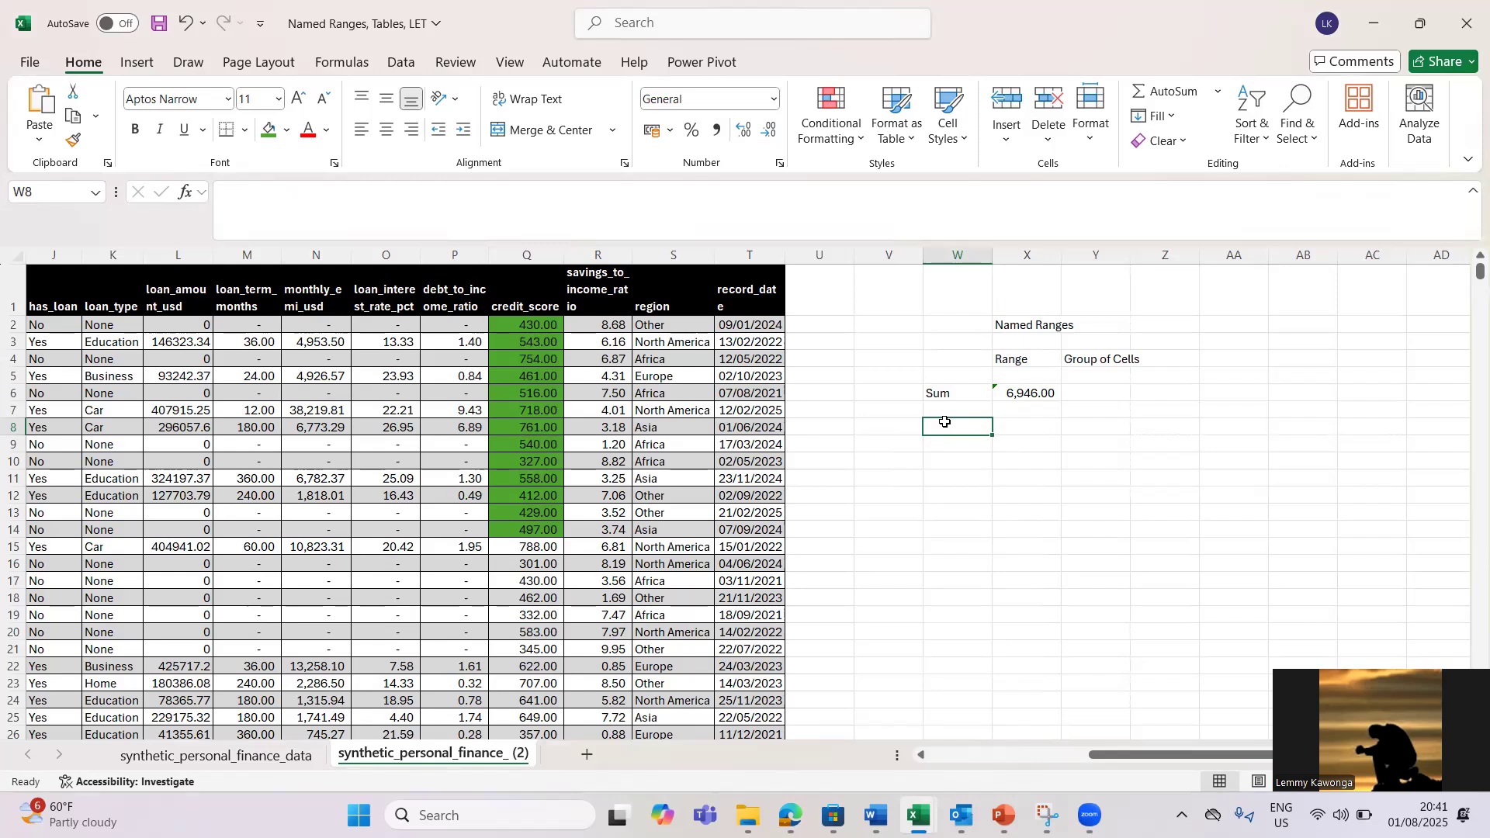
{"action": "double_click", "coordinate": [1023, 392]}
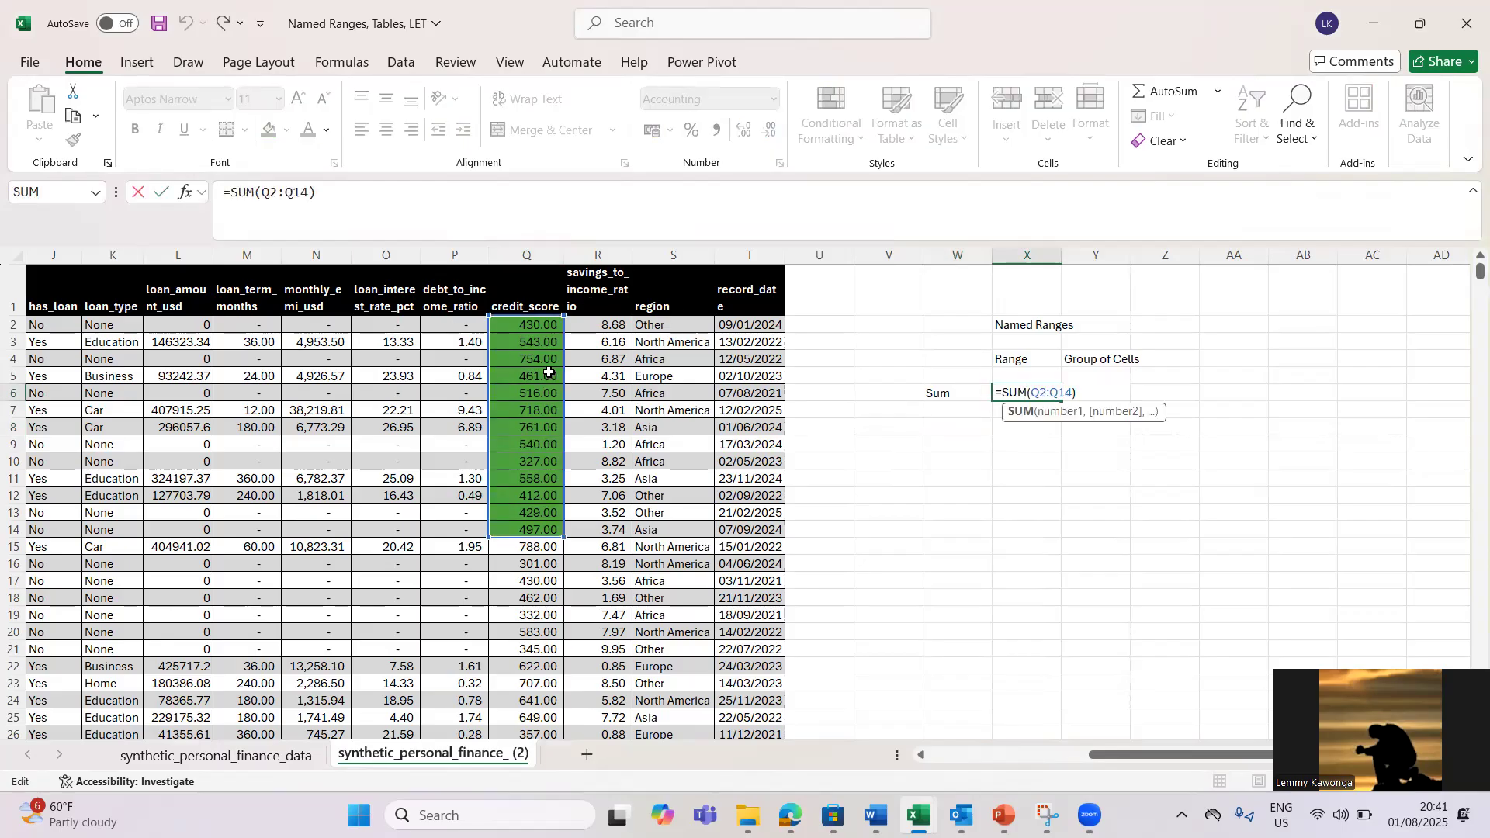
{"action": "key", "text": "Return"}
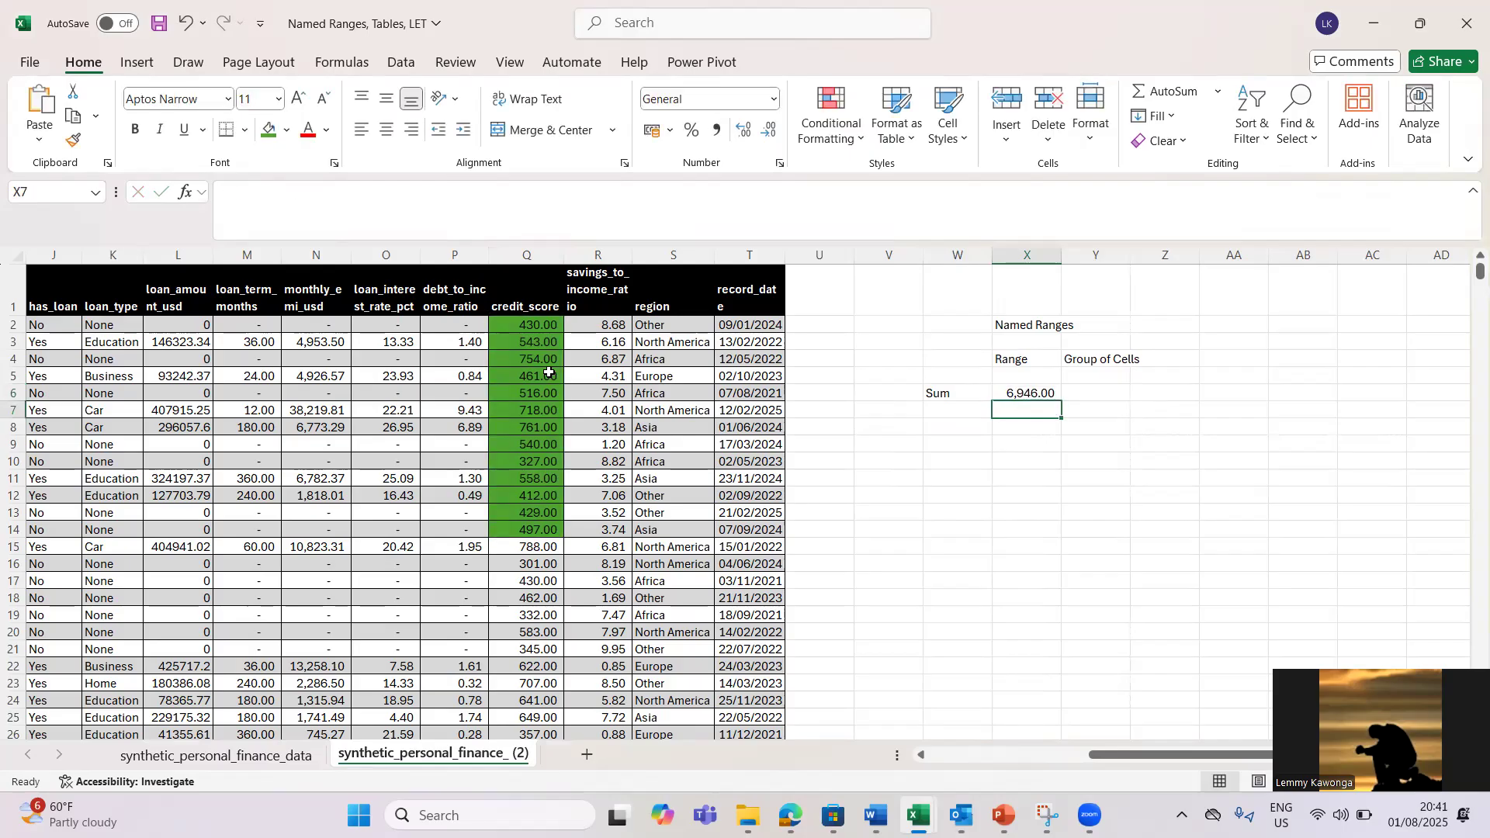
Enter a formula in X8 that sums the credit scores by range name, =SUM(Credit_Score).
{"action": "left_click", "coordinate": [955, 428]}
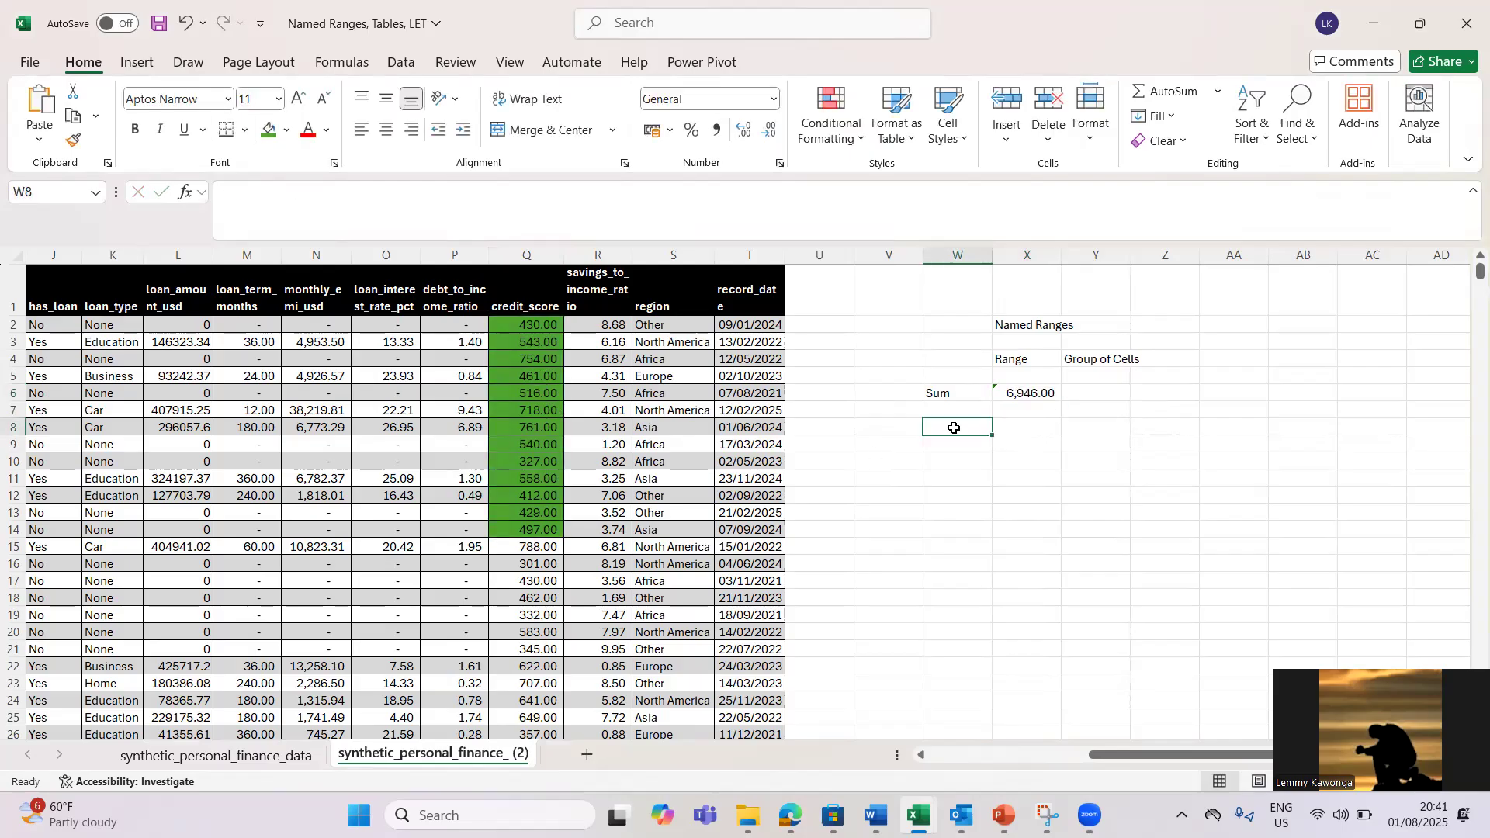
{"action": "left_click", "coordinate": [1006, 430]}
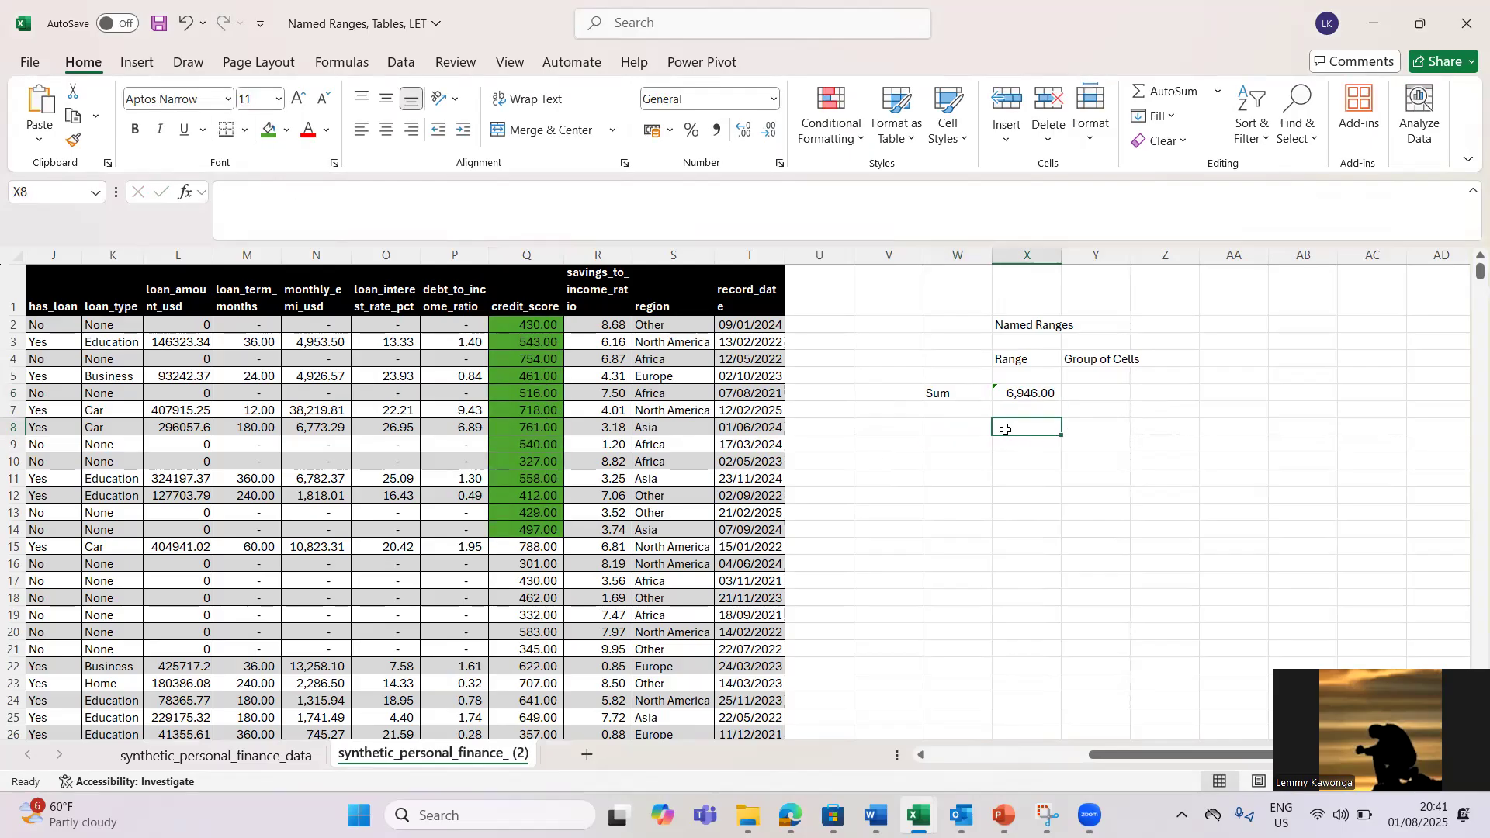
{"action": "type", "text": "=sum"}
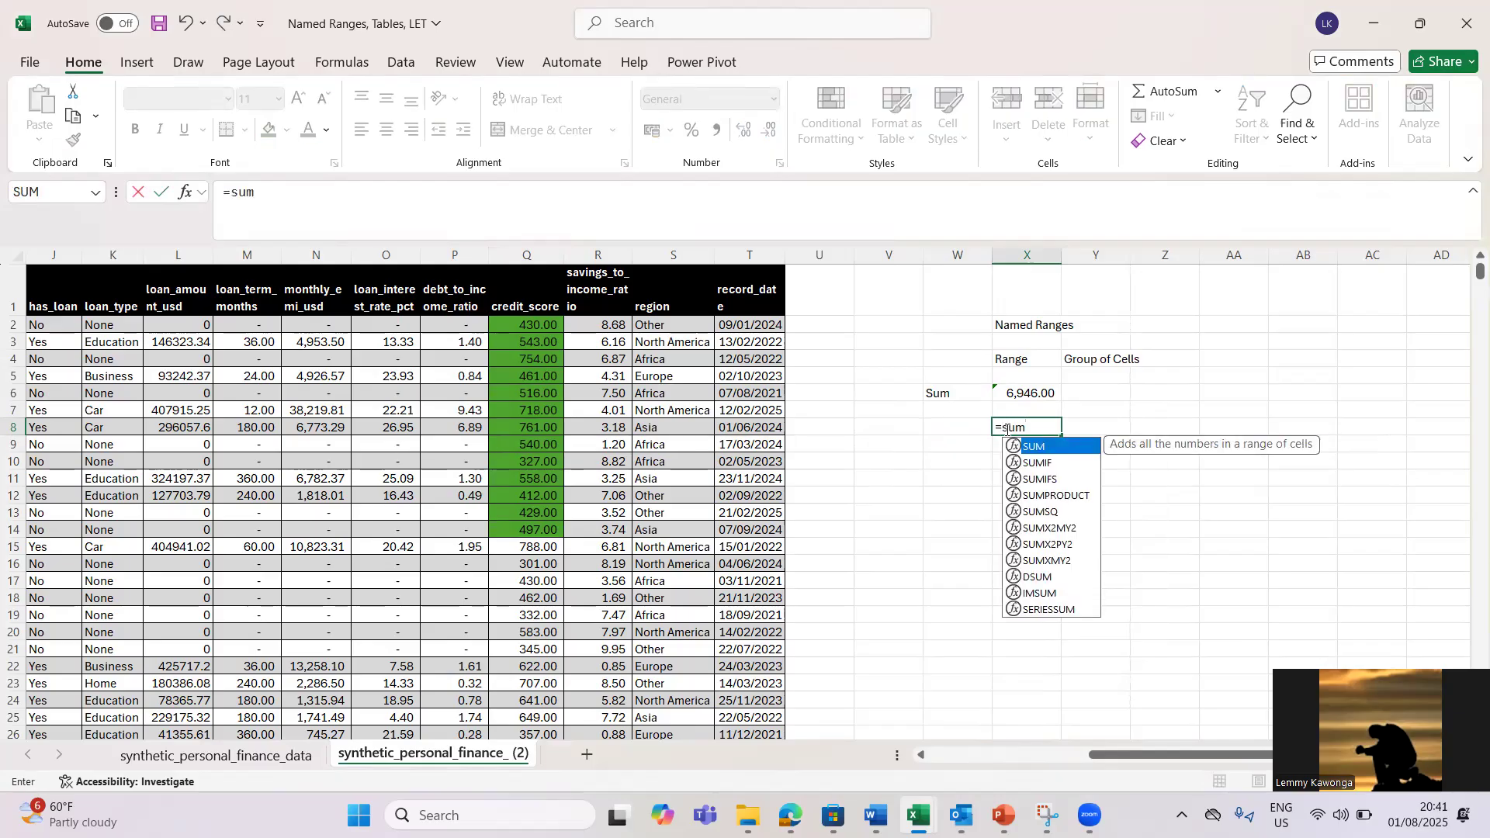
{"action": "key", "text": "Tab"}
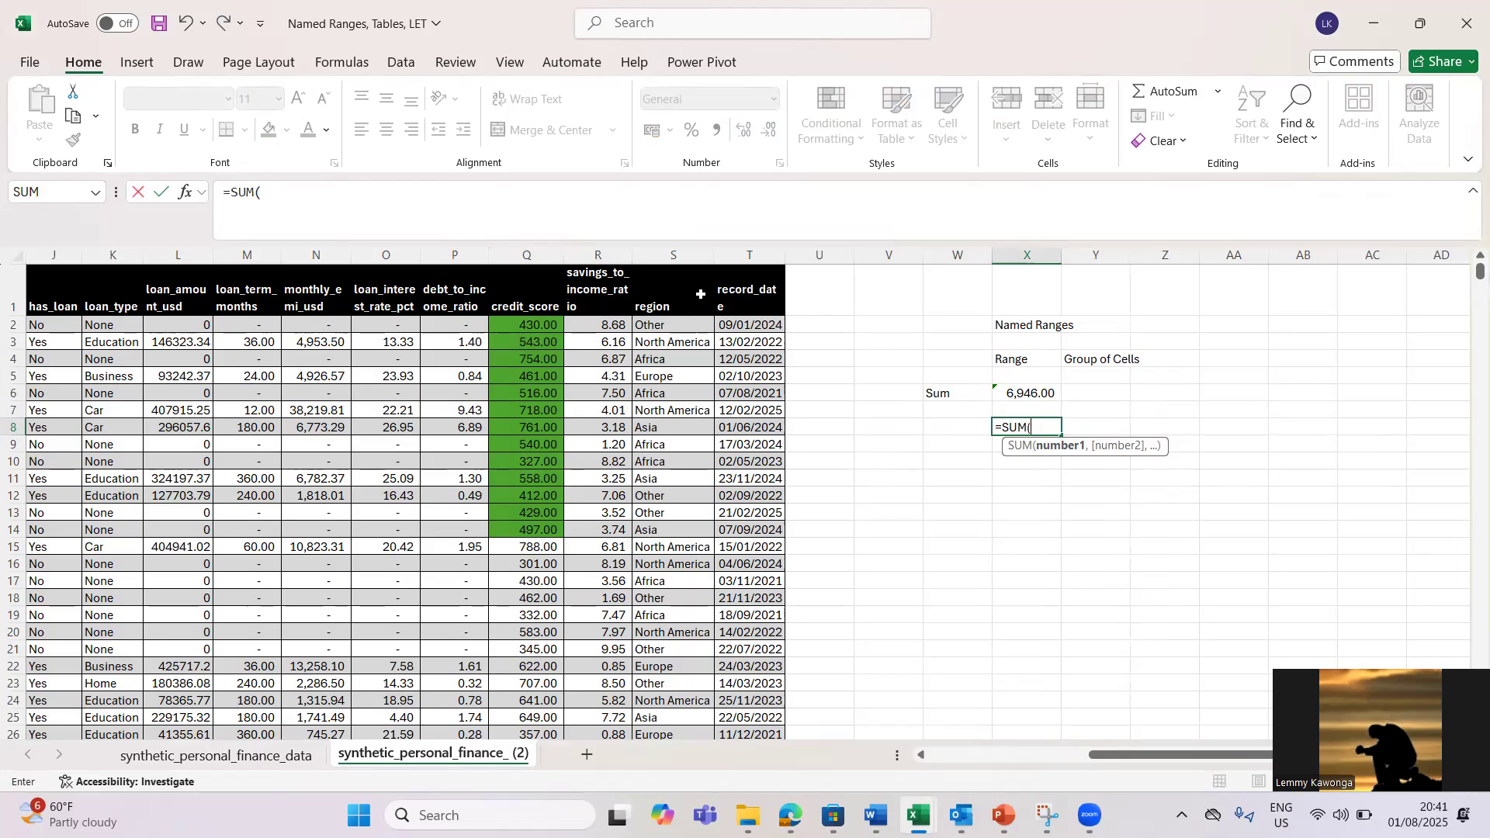
{"action": "type", "text": "re"}
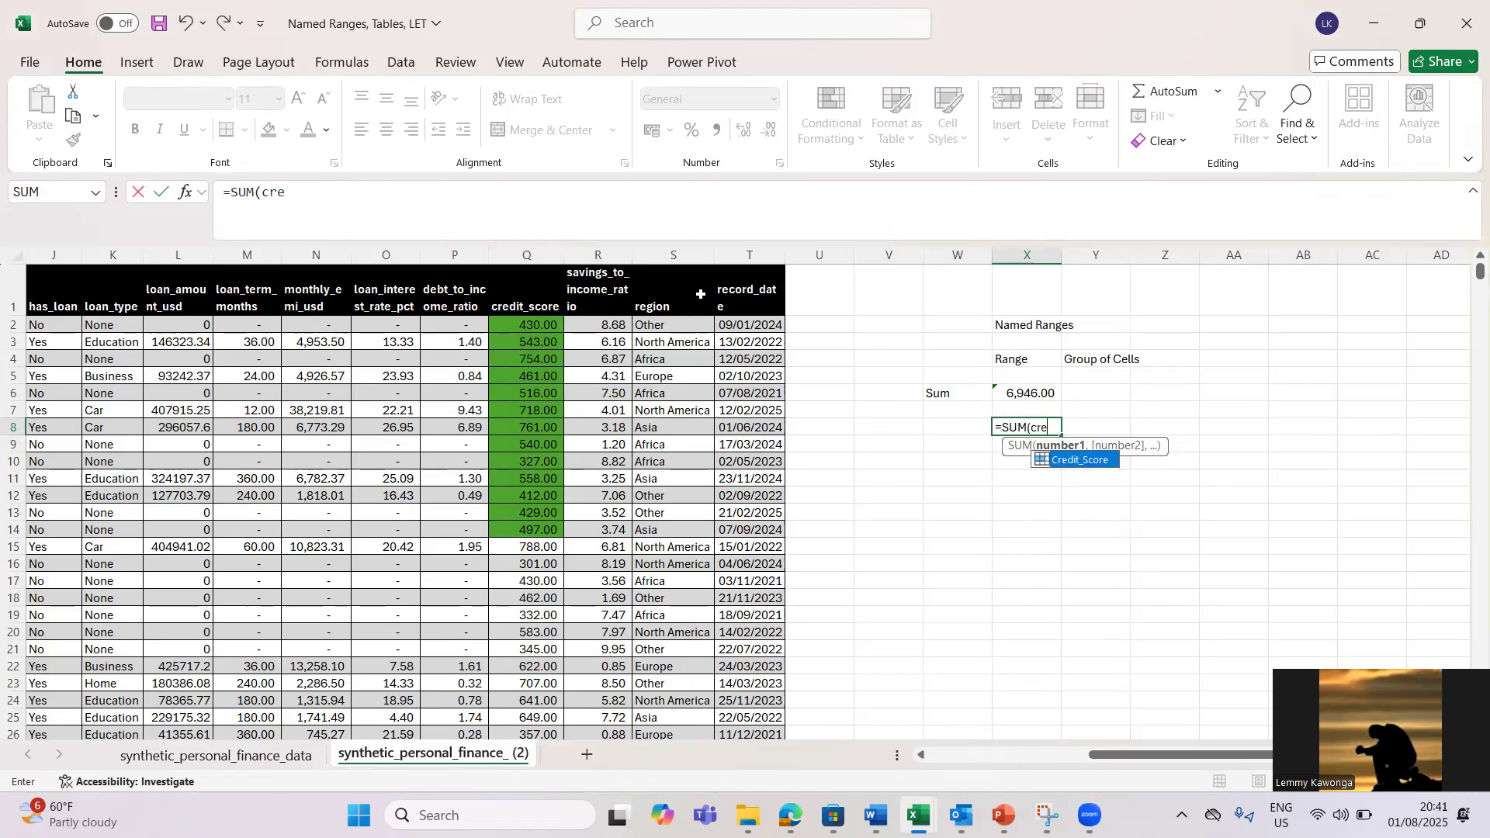
{"action": "key", "text": "BackSpace"}
{"action": "key", "text": "BackSpace"}
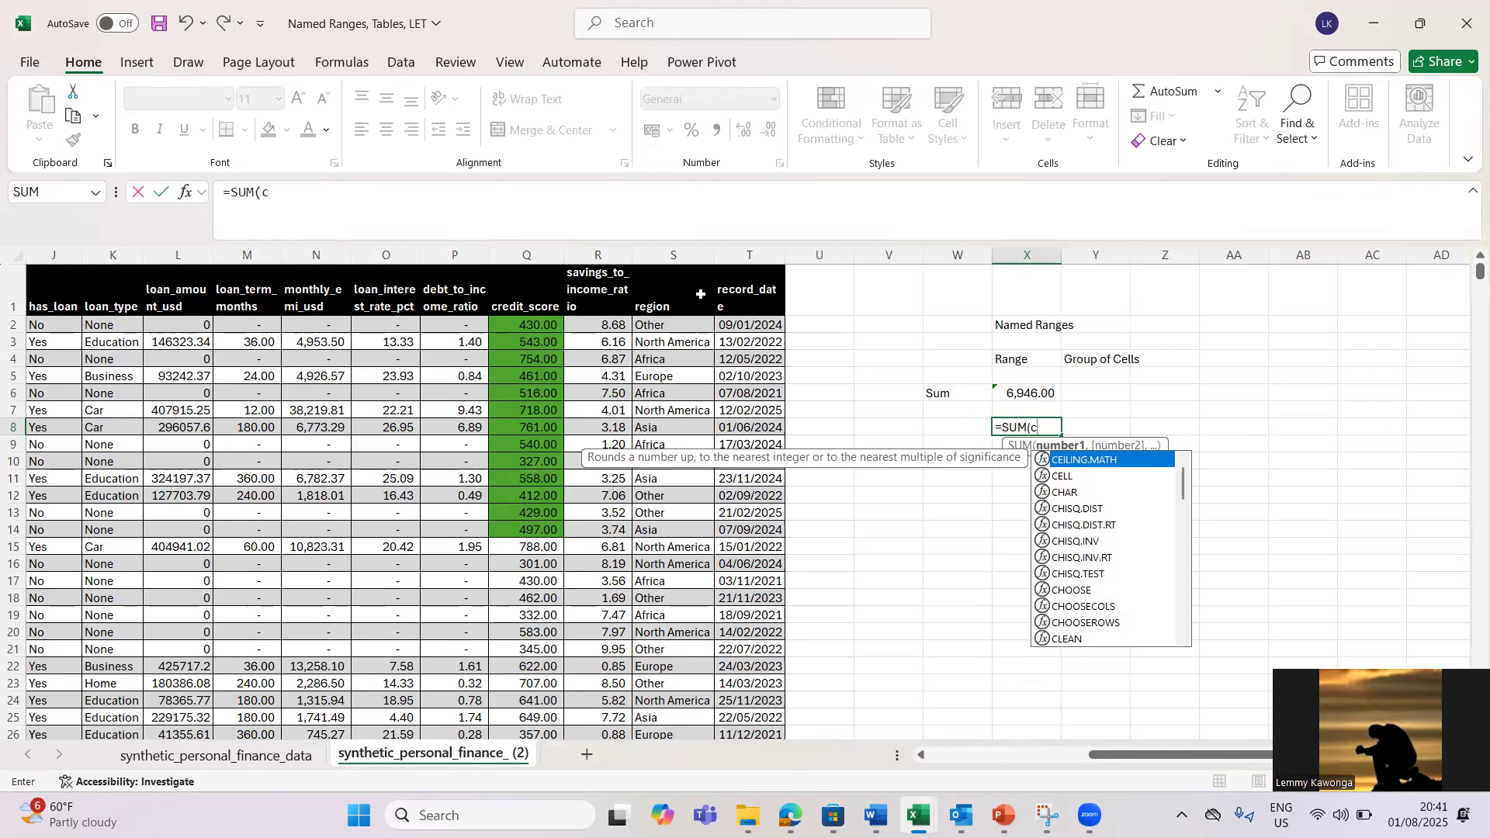
{"action": "key", "text": "Down"}
{"action": "key", "text": "Down"}
{"action": "key", "text": "Down"}
{"action": "key", "text": "Down"}
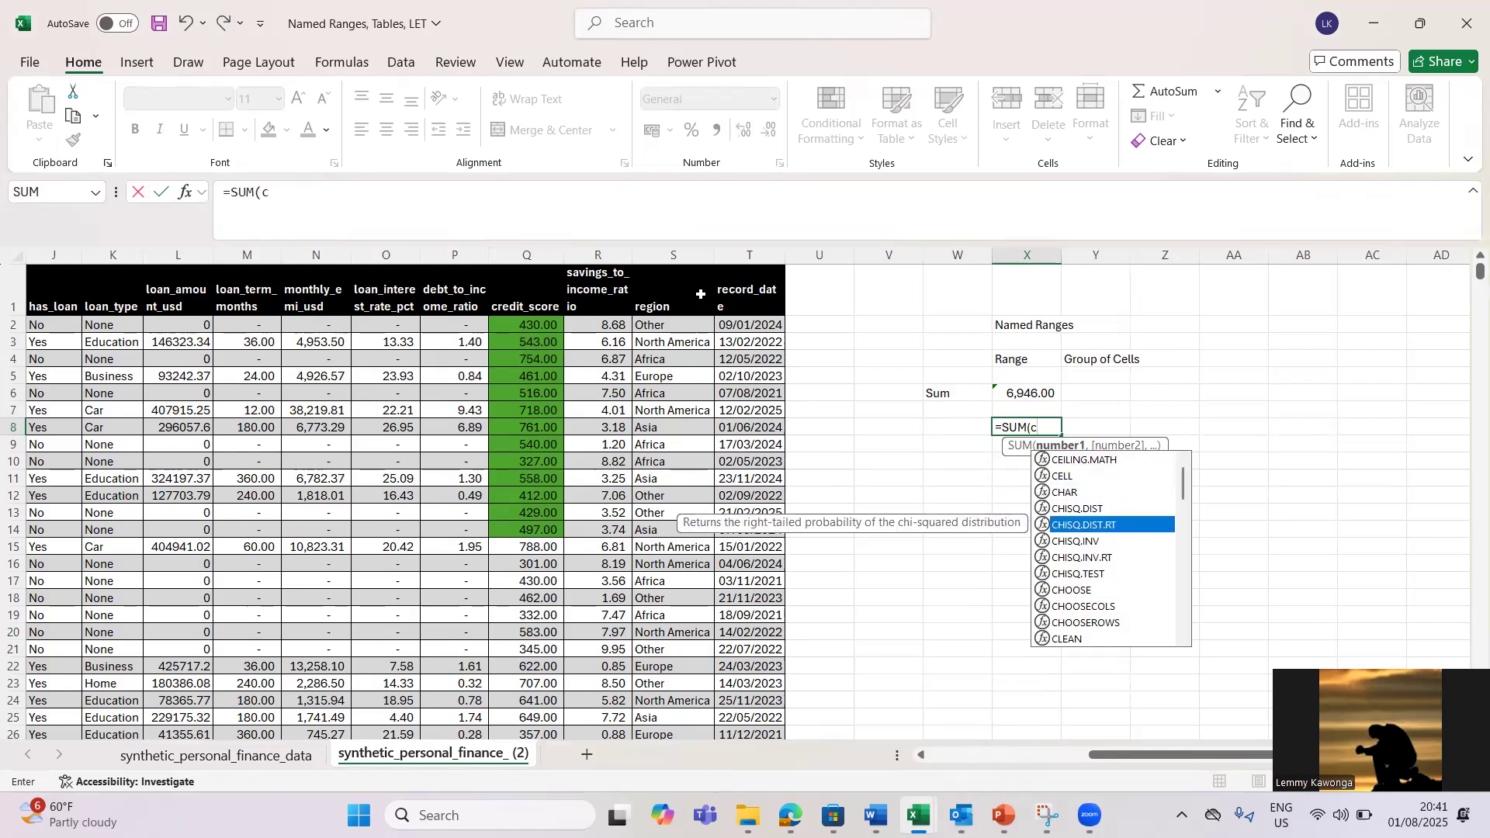
{"action": "type", "text": "r"}
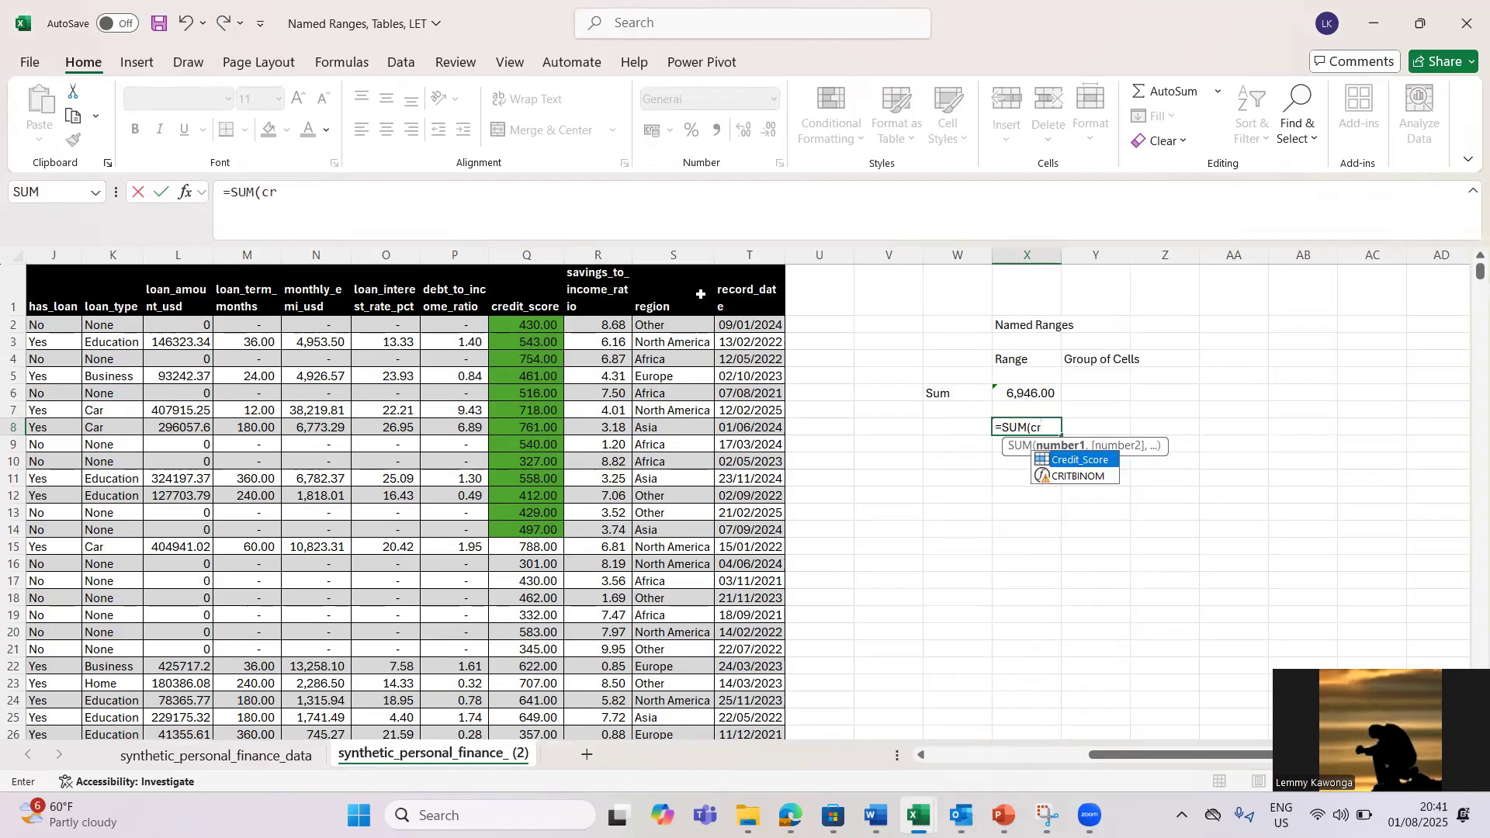
{"action": "key", "text": "Down"}
{"action": "key", "text": "Up"}
{"action": "double_click", "coordinate": [1092, 461]}
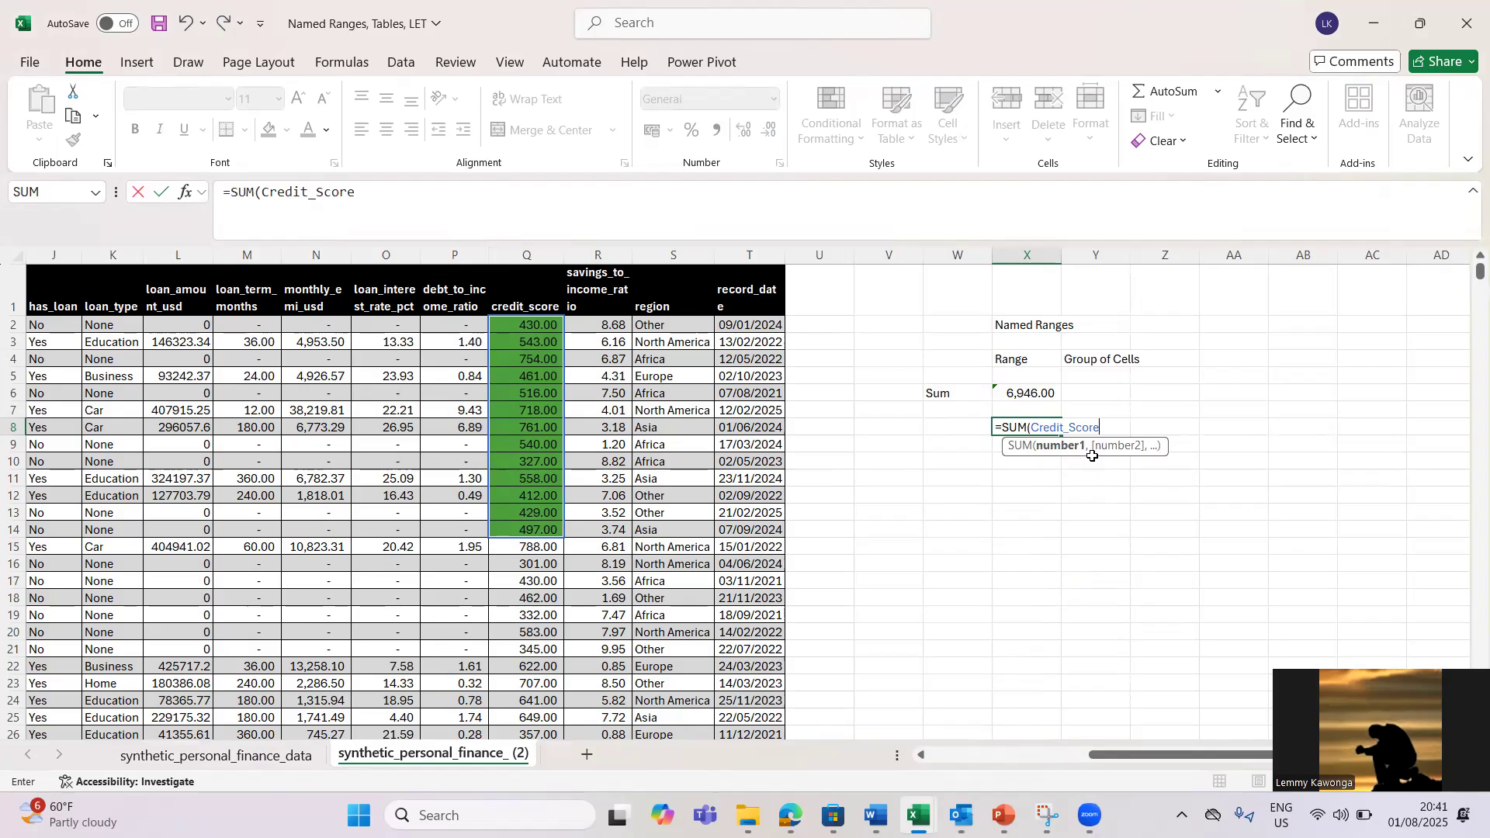
{"action": "type", "text": ")"}
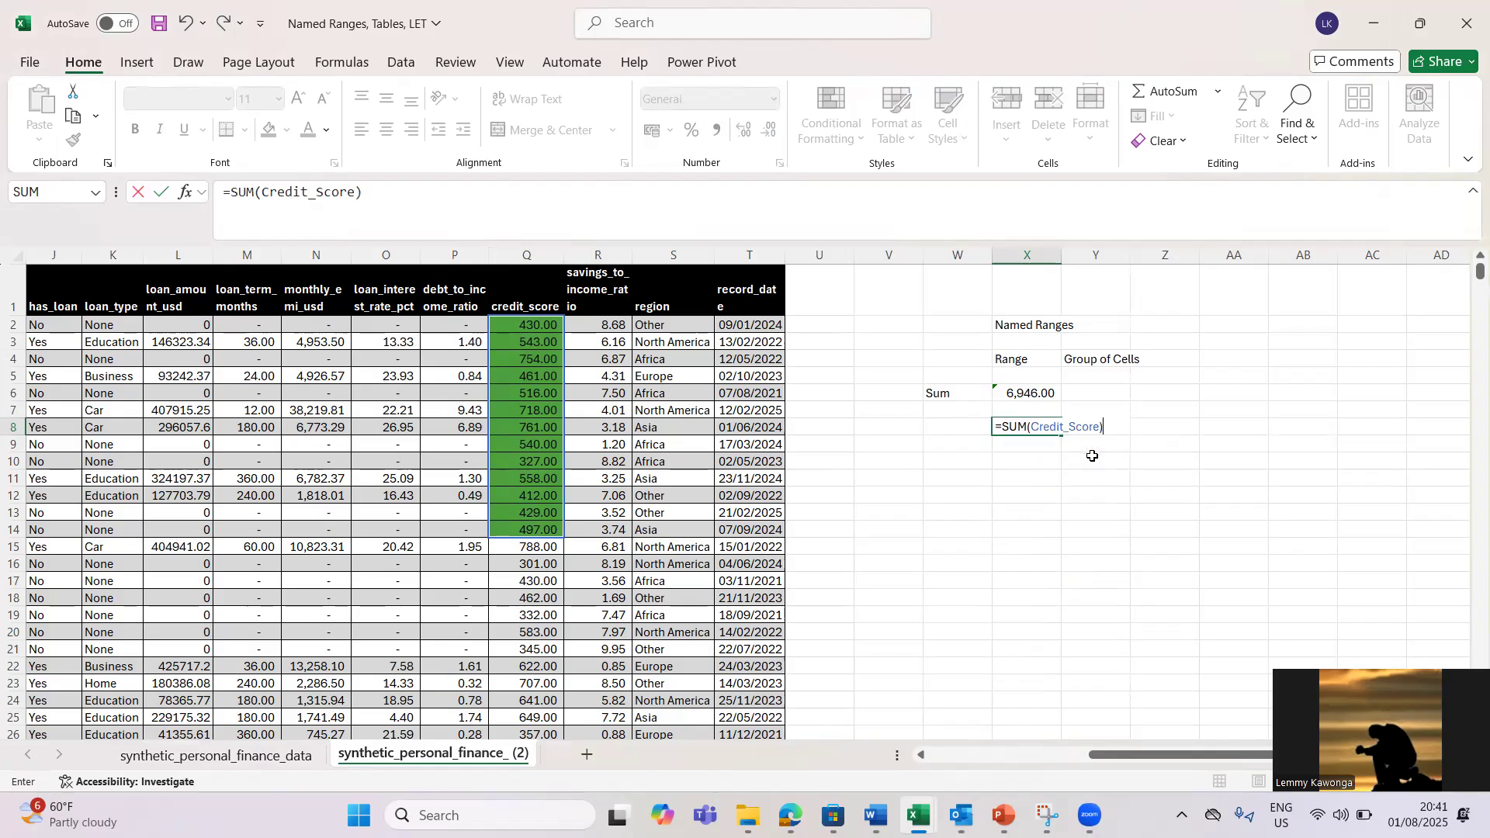
{"action": "key", "text": "Return"}
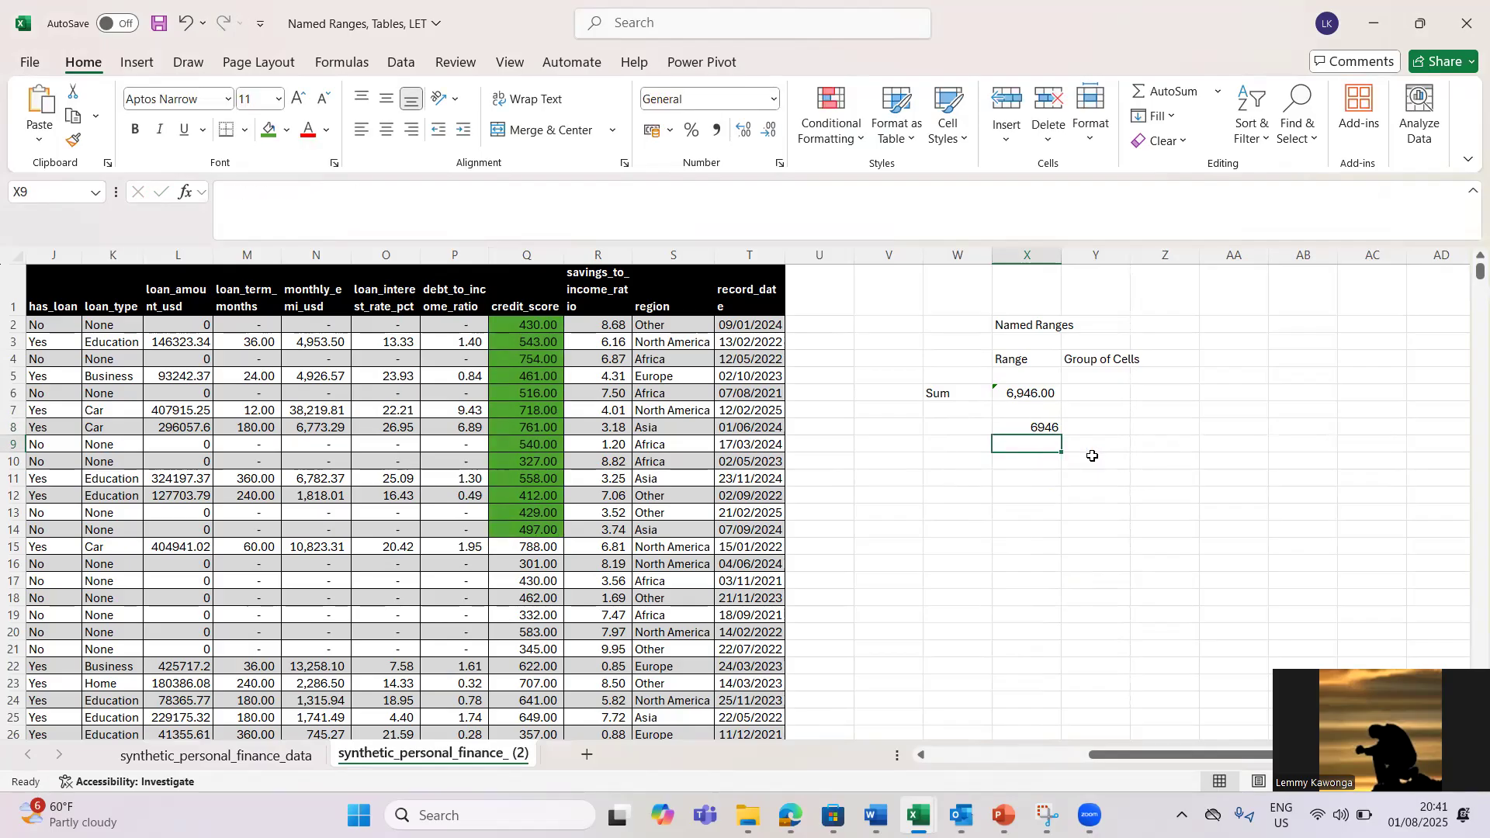
Copy the number formatting of the sum in X6 onto X8 with Format Painter.
{"action": "left_click", "coordinate": [1021, 393]}
{"action": "left_click", "coordinate": [72, 139]}
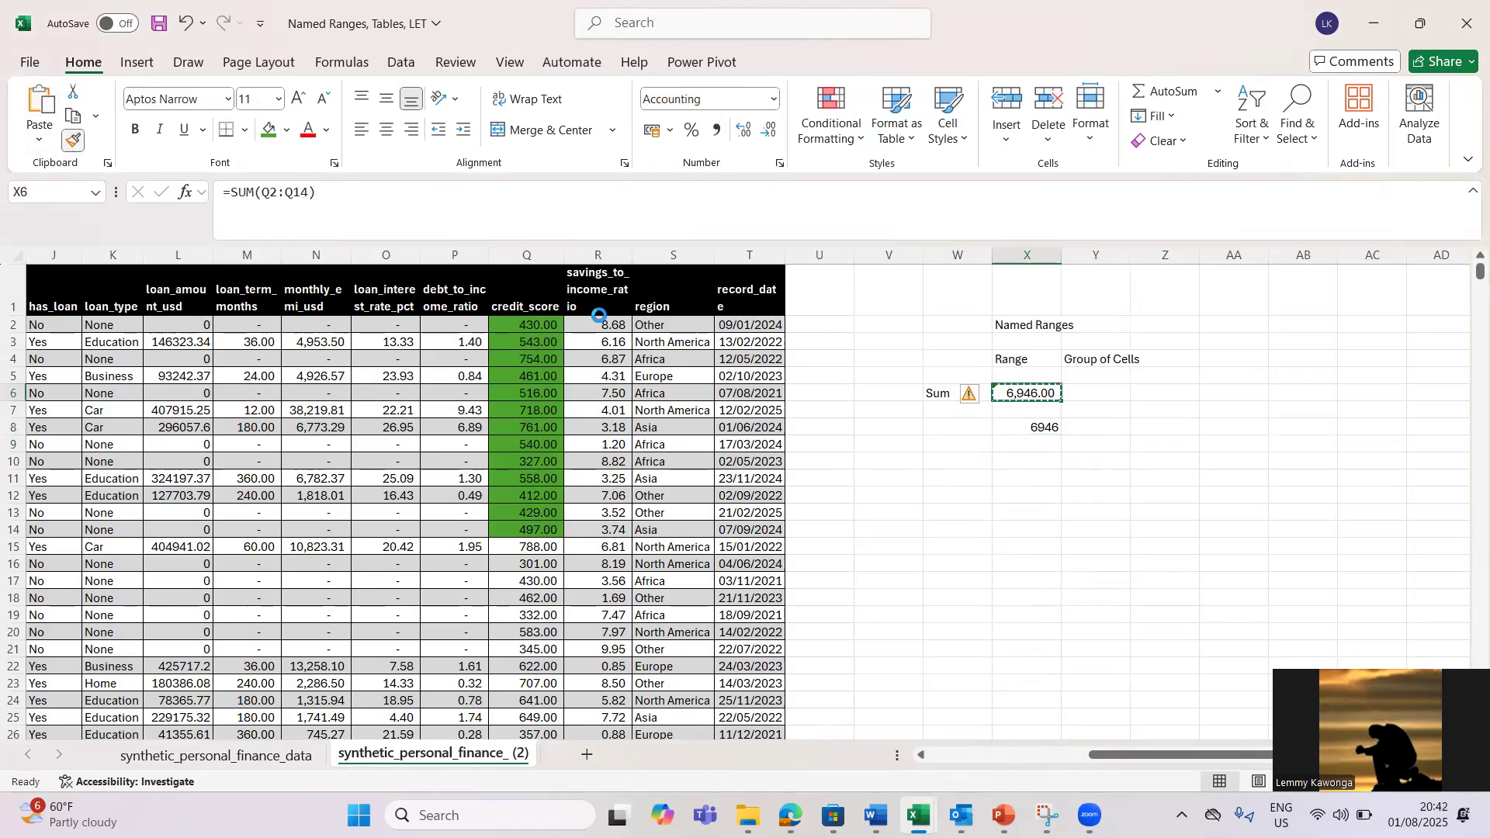
{"action": "left_click", "coordinate": [1012, 422]}
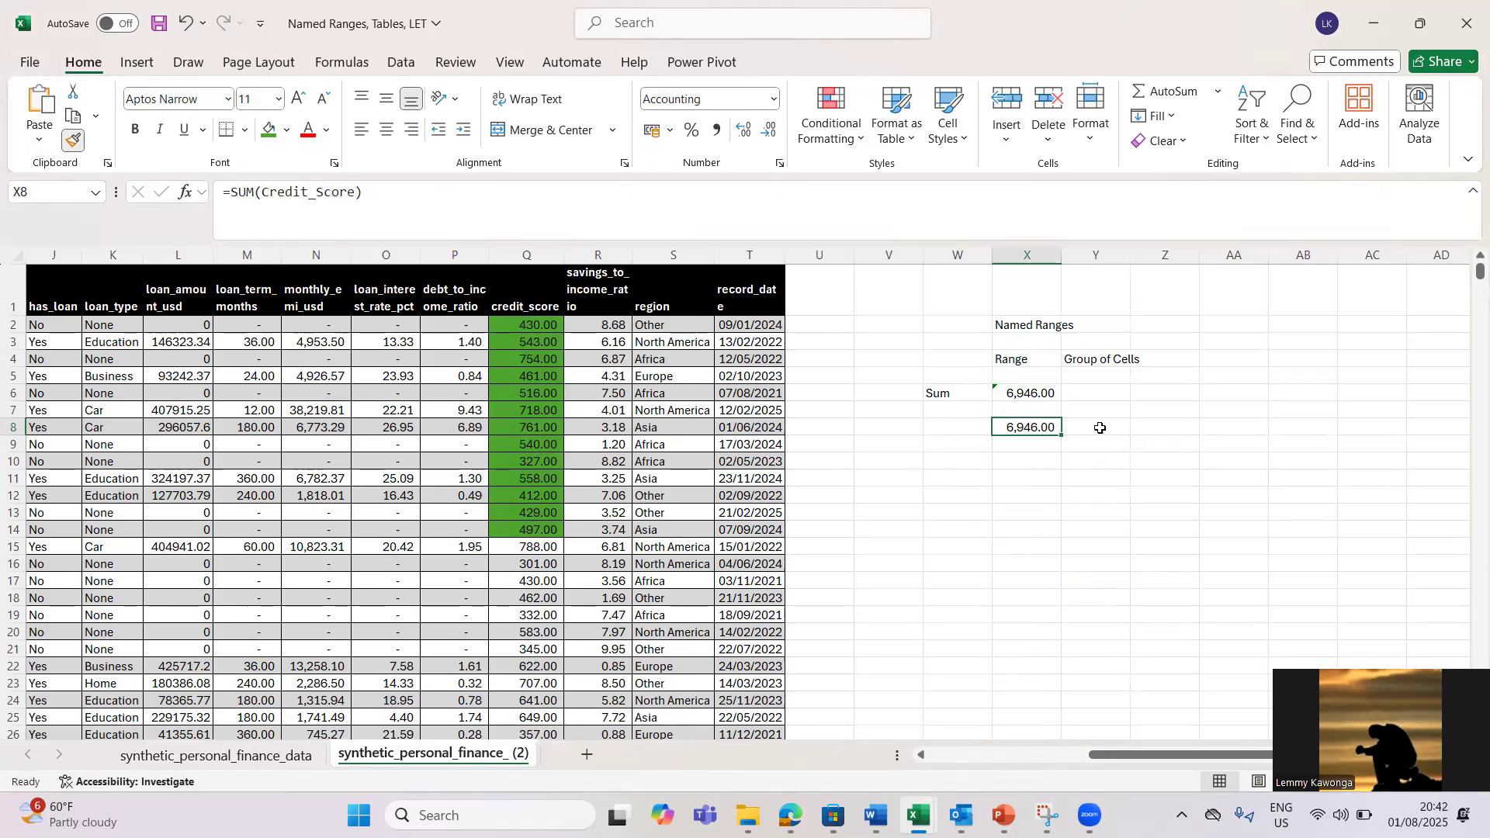
{"action": "left_click", "coordinate": [1021, 393]}
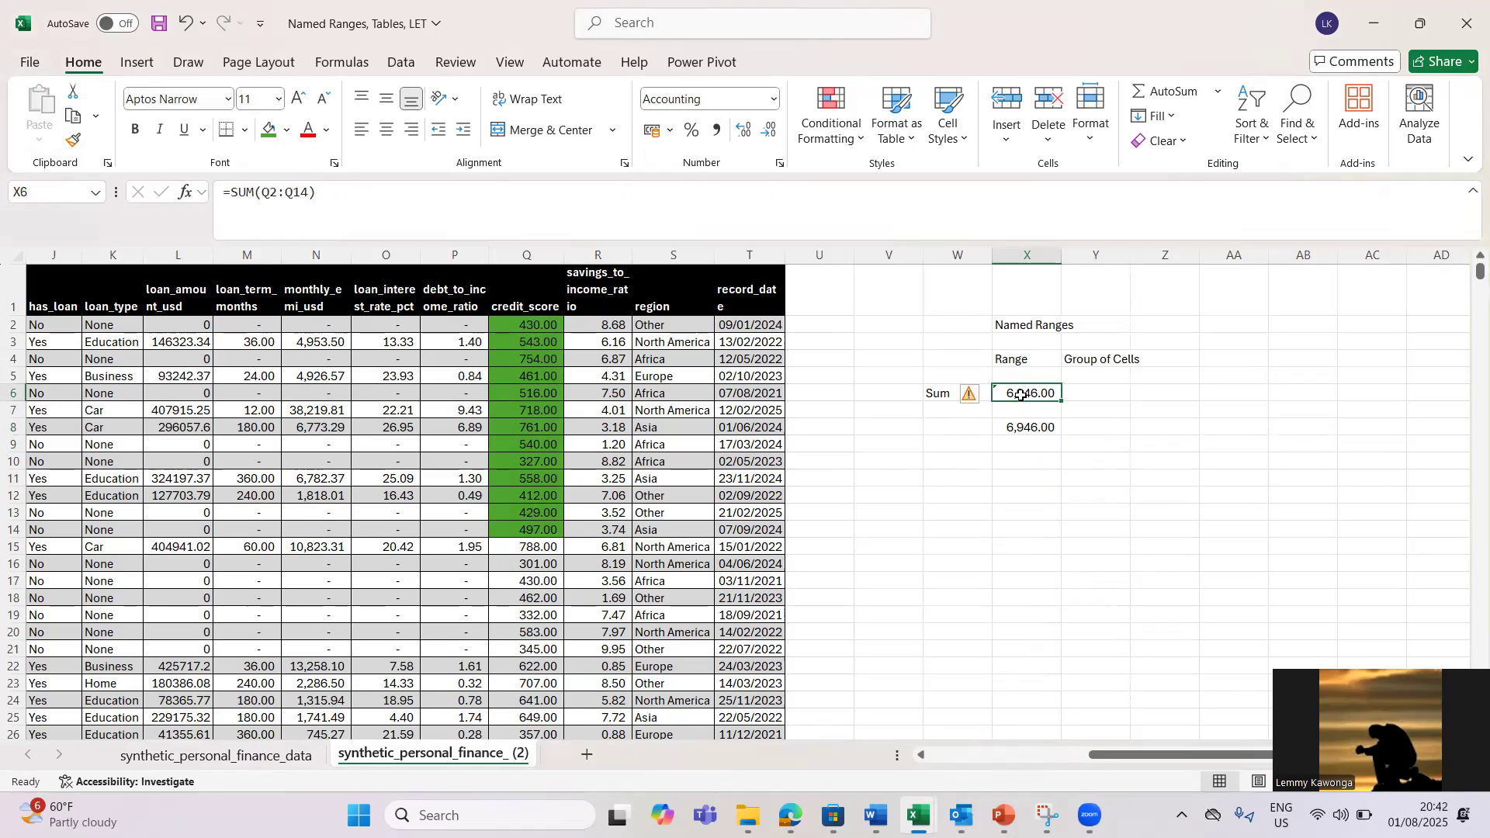
{"action": "left_click", "coordinate": [943, 392]}
{"action": "left_click", "coordinate": [959, 458]}
{"action": "type", "text": "="}
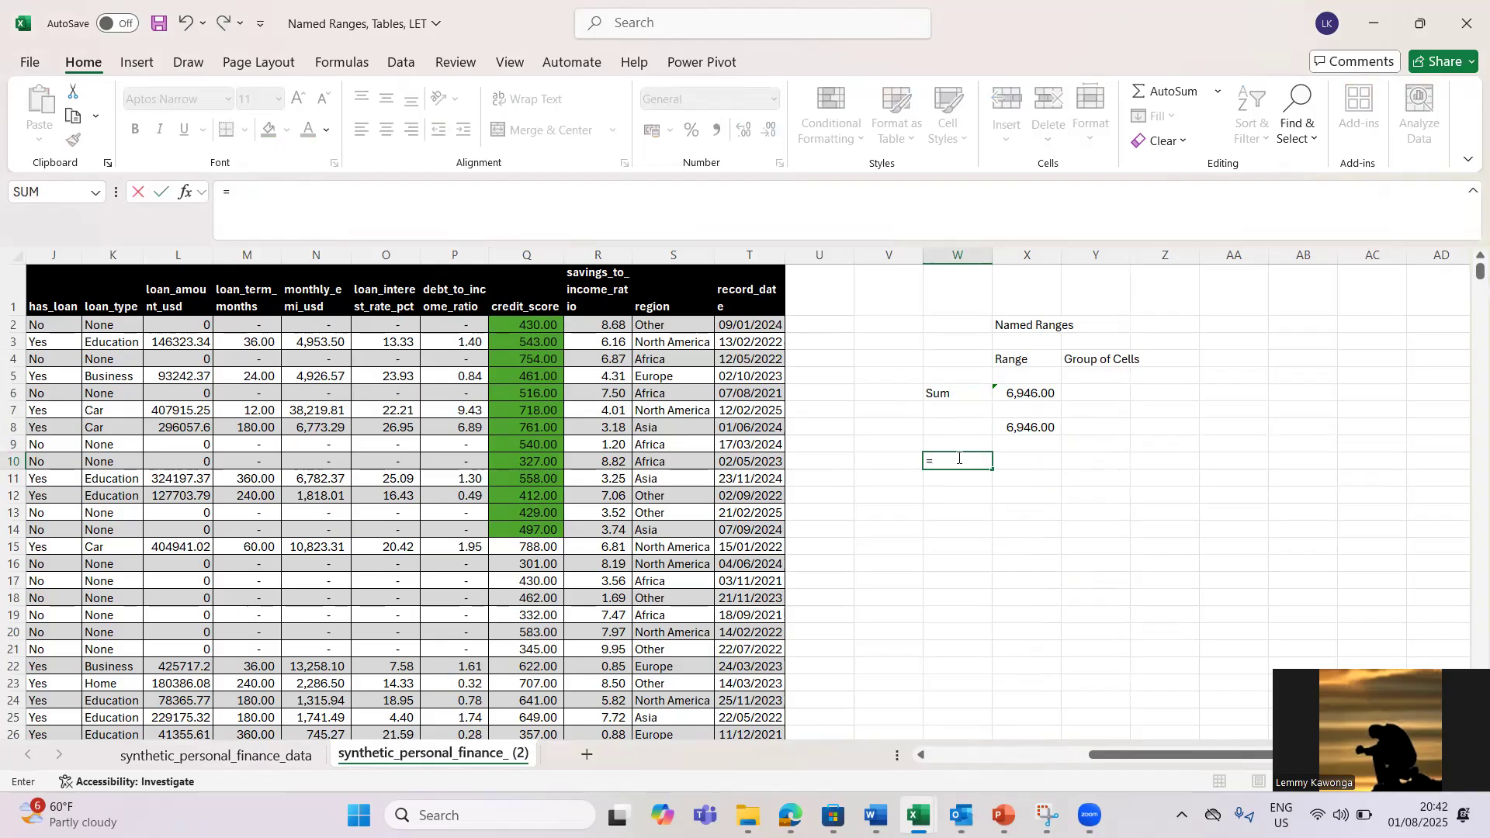
{"action": "key", "text": "Escape"}
{"action": "left_click", "coordinate": [1014, 464]}
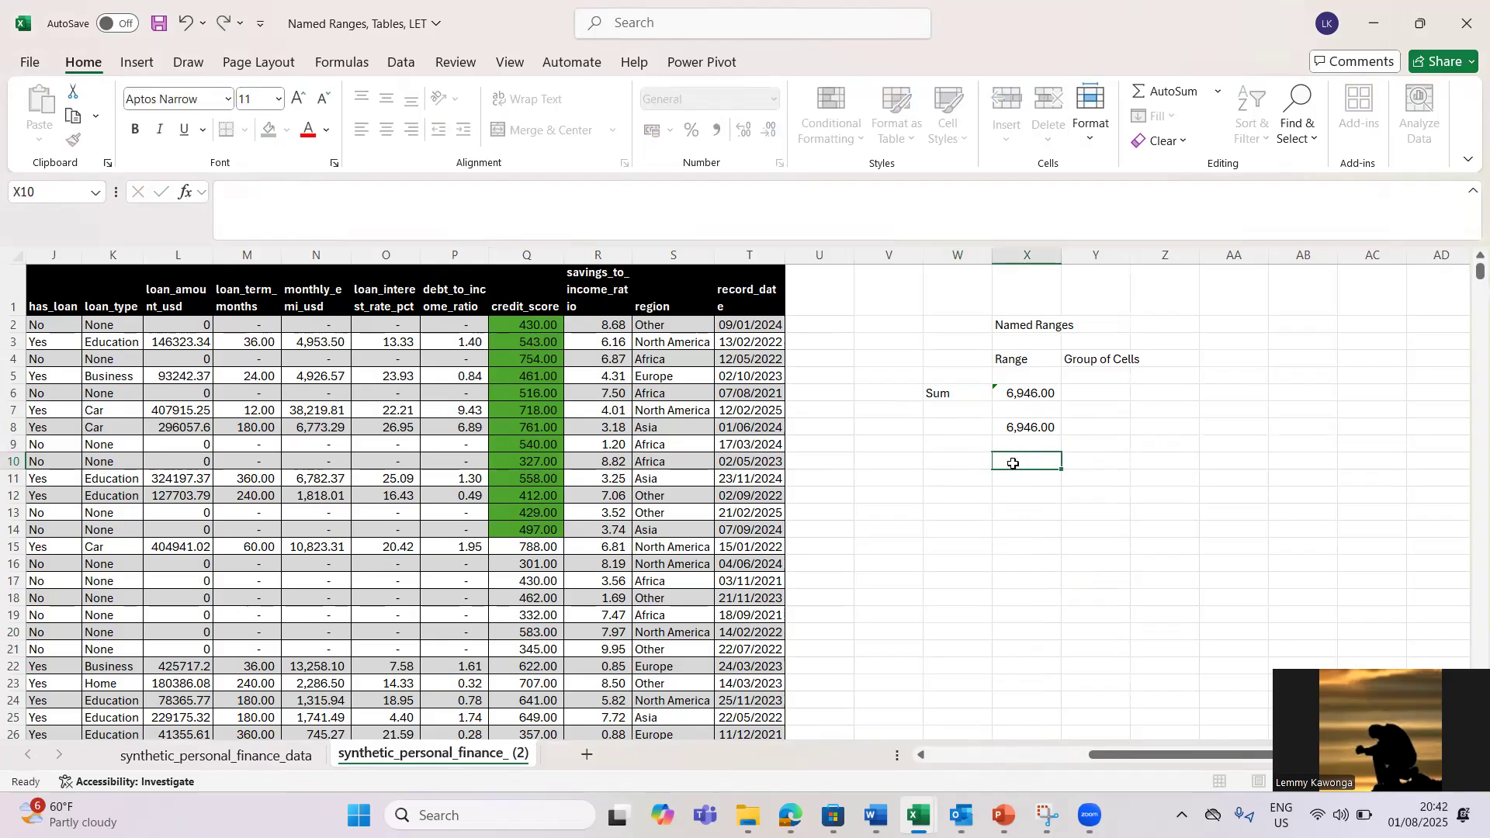
Select the green credit_score cells Q2:Q14 to check which range the name Credit_Score covers.
{"action": "left_click_drag", "start_coordinate": [536, 324], "coordinate": [524, 478]}
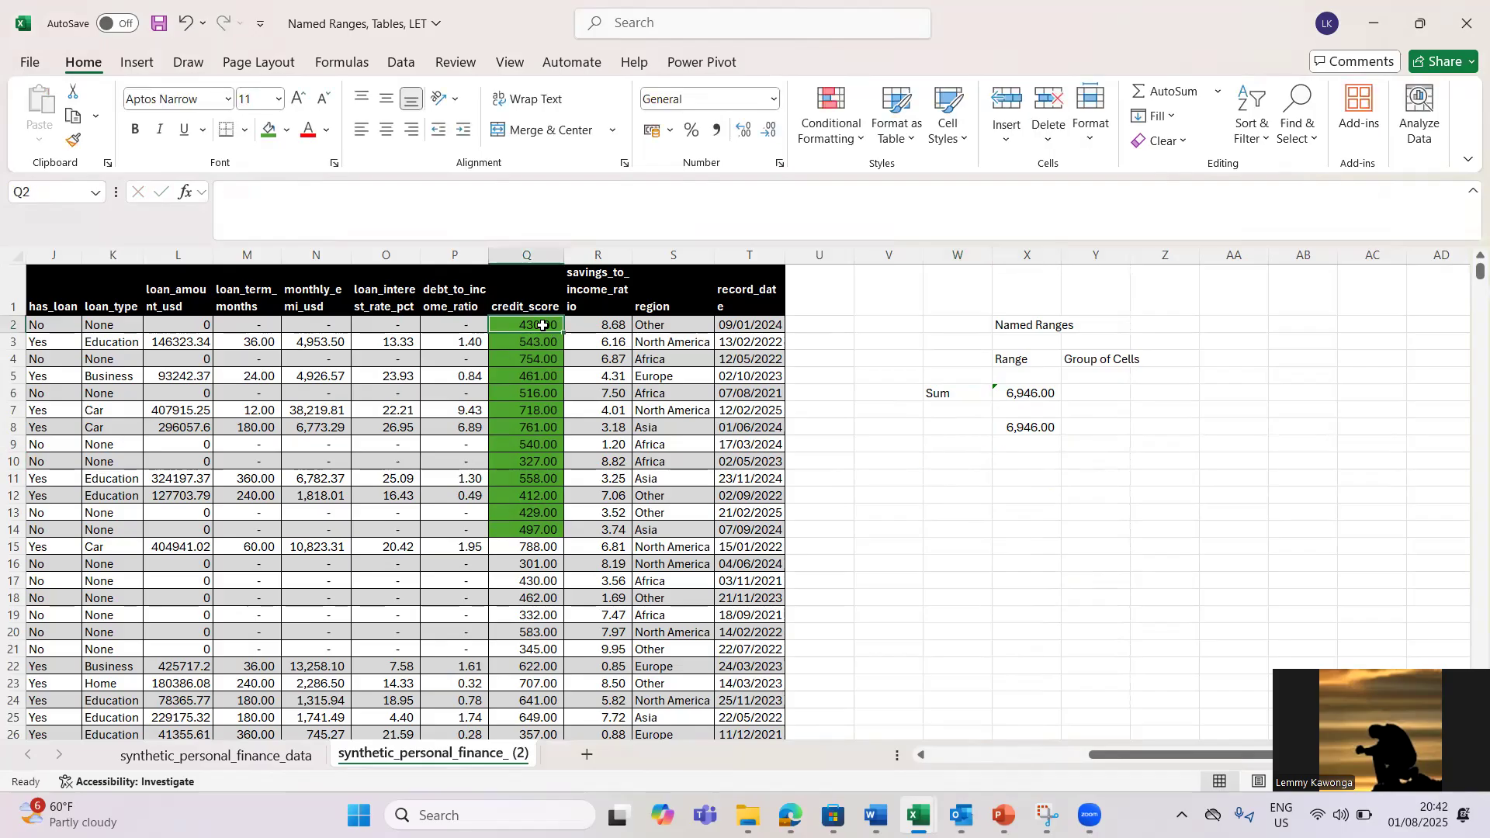
{"action": "right_click", "coordinate": [524, 478]}
{"action": "left_click", "coordinate": [513, 325]}
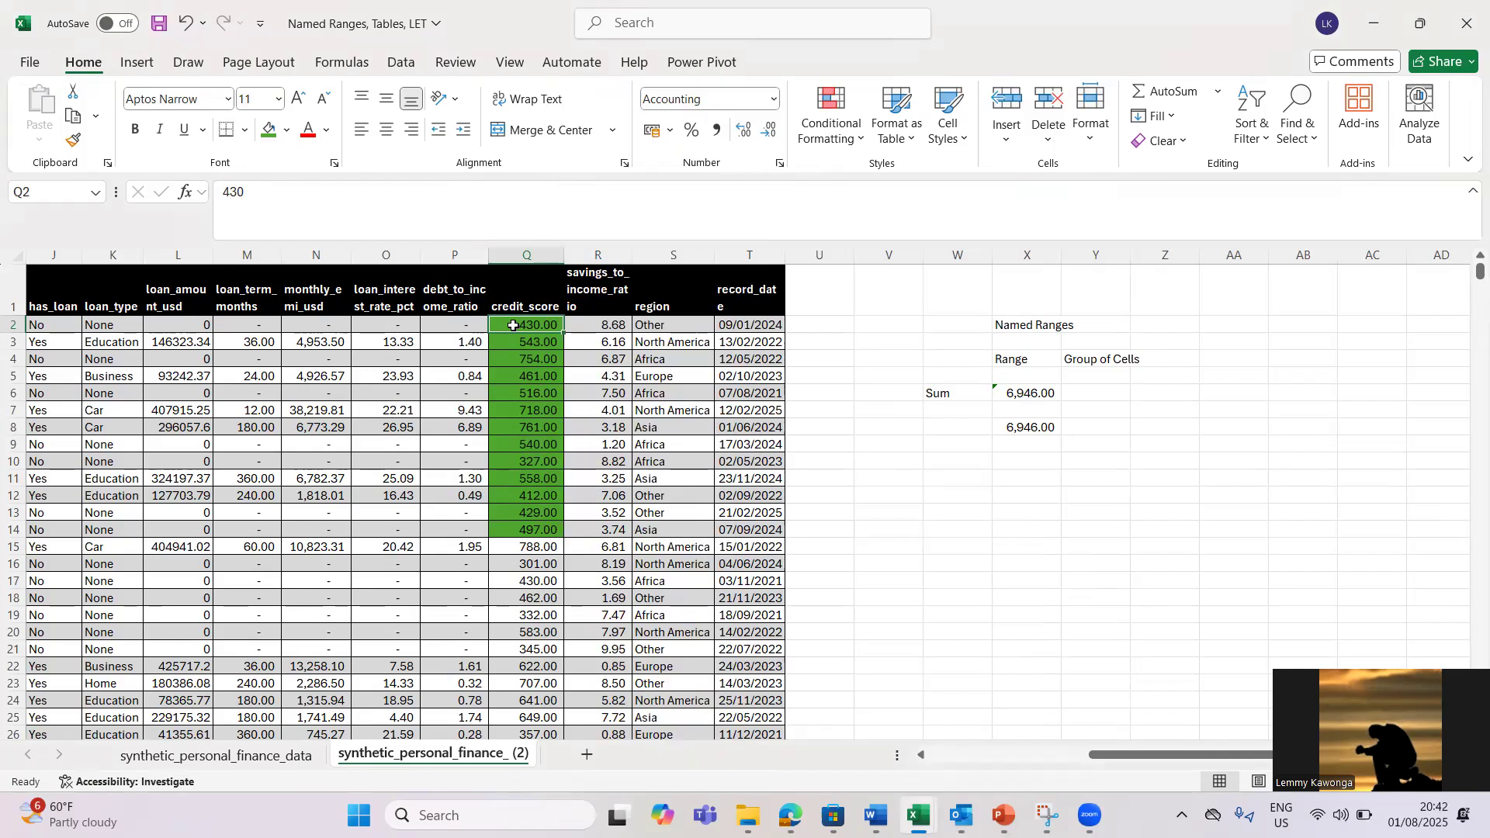
{"action": "key", "text": "shift+Down"}
{"action": "key", "text": "shift+Down"}
{"action": "key", "text": "shift+Down"}
{"action": "key", "text": "shift+Down"}
{"action": "key", "text": "shift+Down"}
{"action": "key", "text": "shift+Down"}
{"action": "key", "text": "shift+Down"}
{"action": "key", "text": "shift+Down"}
{"action": "key", "text": "shift+Down"}
{"action": "key", "text": "shift+Down"}
{"action": "key", "text": "shift+Down"}
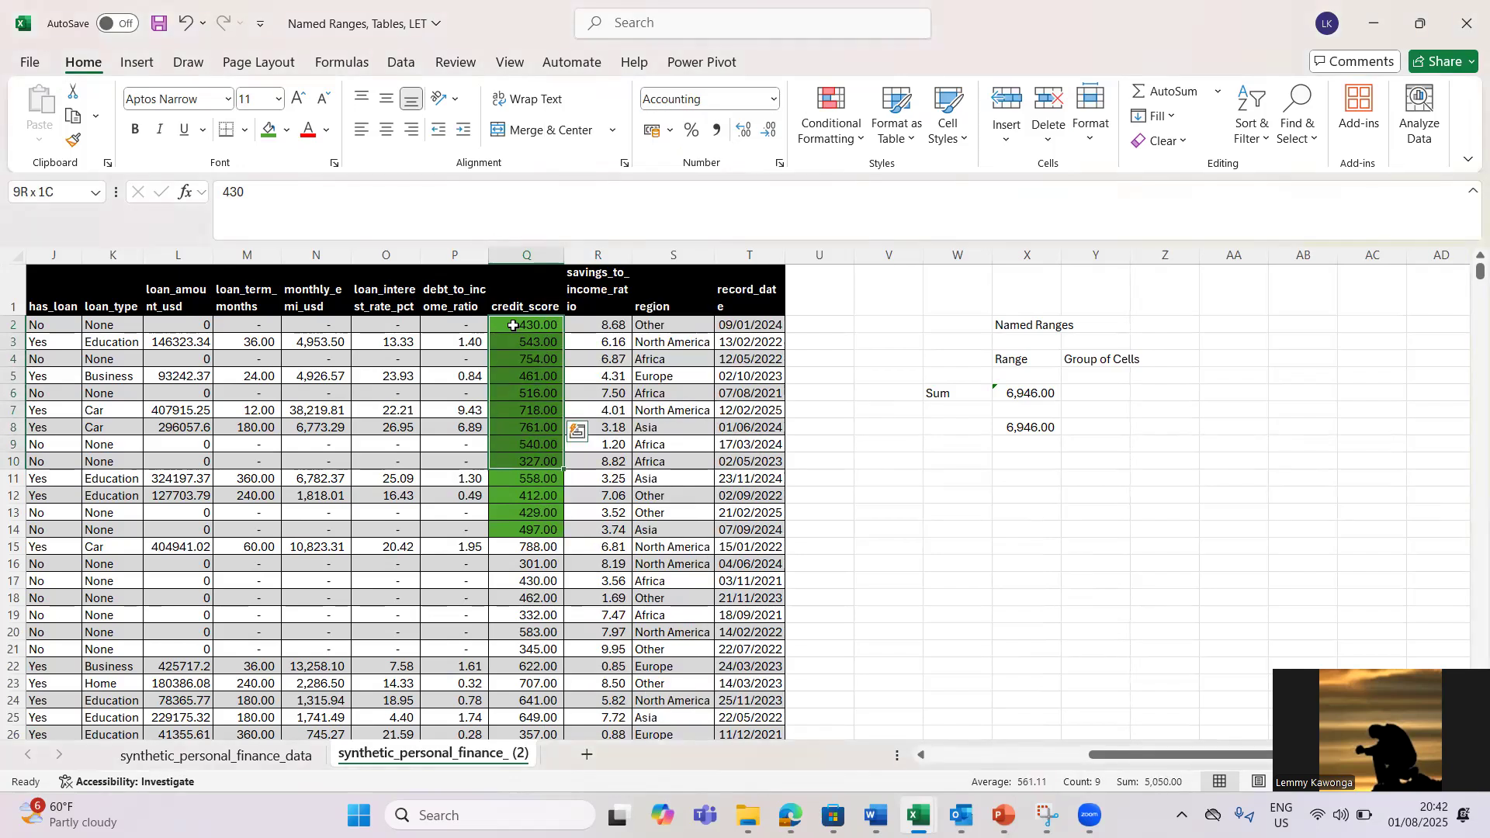
{"action": "key", "text": "shift+Down"}
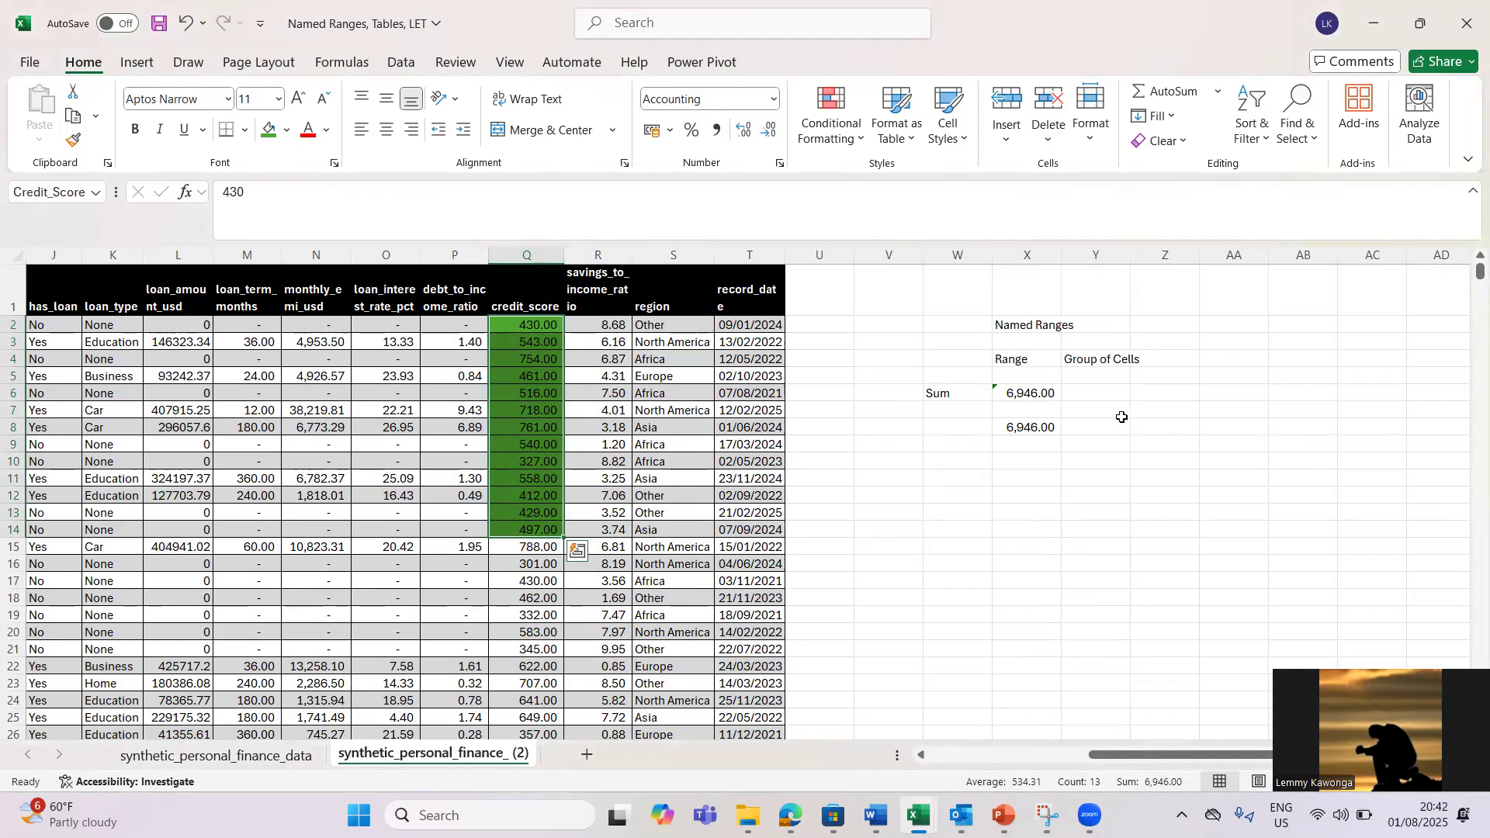
Enter =AVERAGE(Credit_Score) in X10 and apply the comma number style to the result.
{"action": "left_click", "coordinate": [1027, 466]}
{"action": "type", "text": "="}
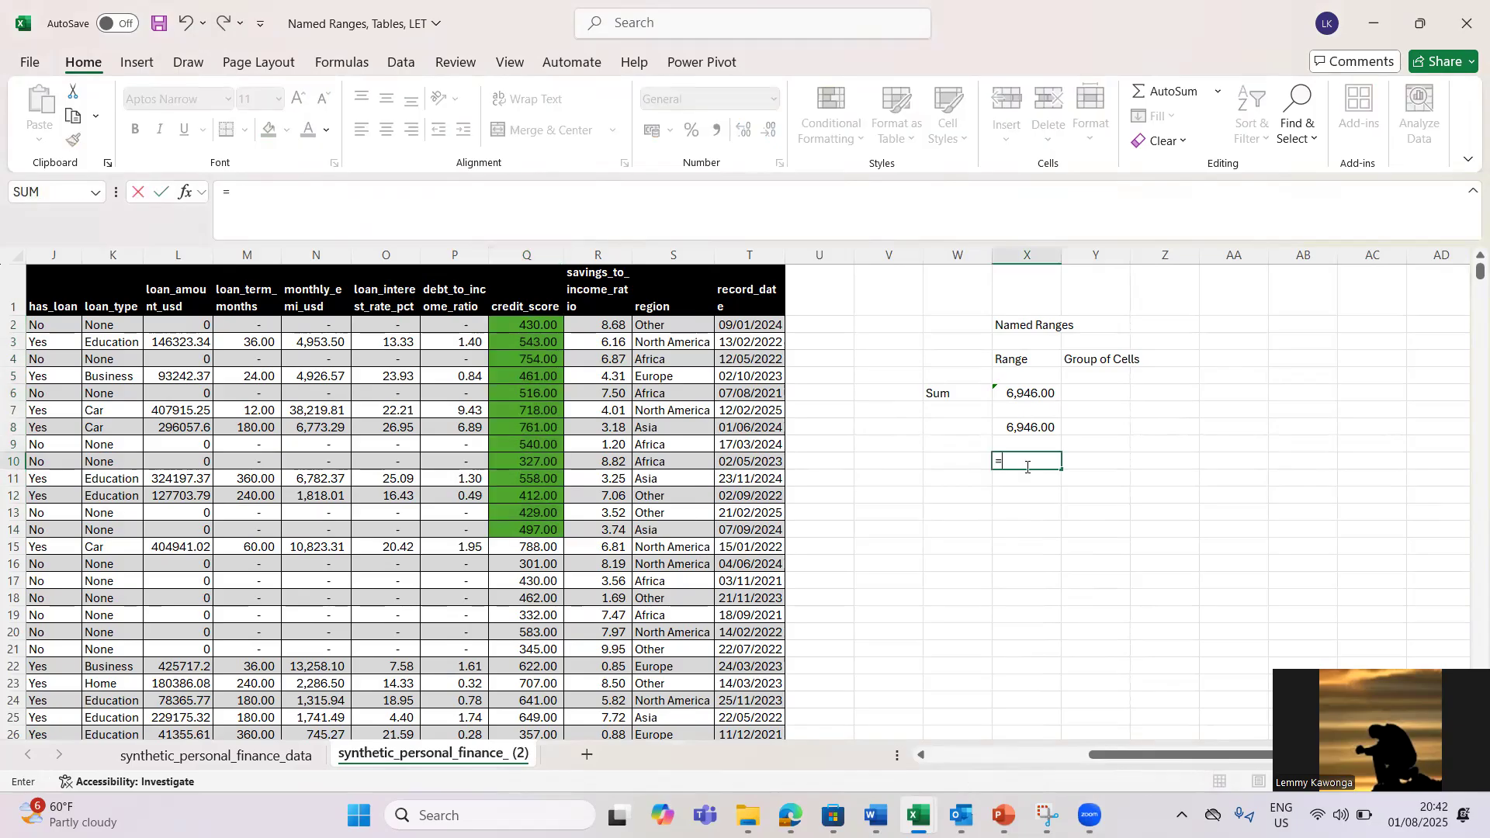
{"action": "type", "text": "aver"}
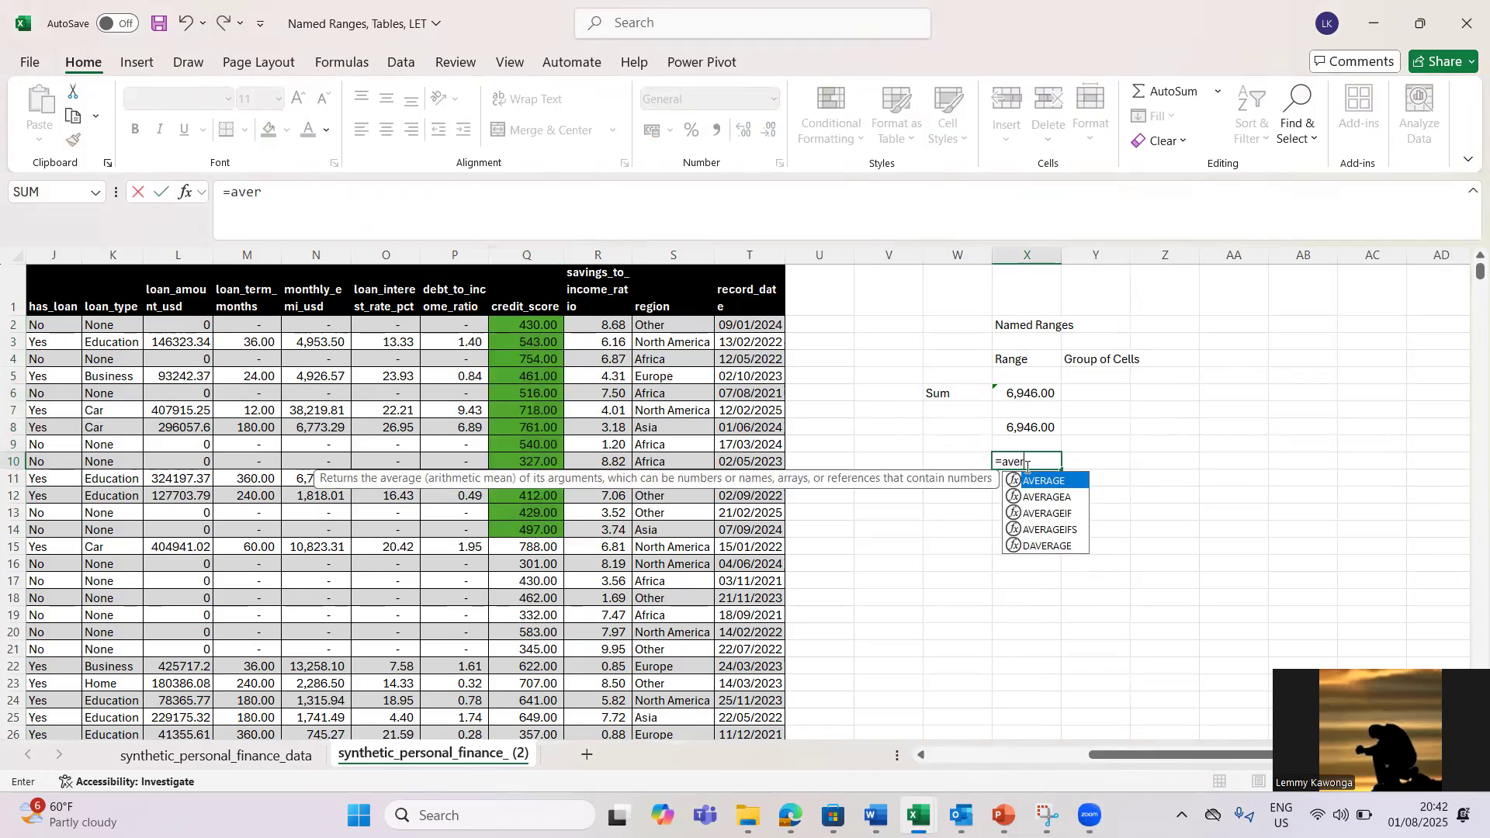
{"action": "key", "text": "Tab"}
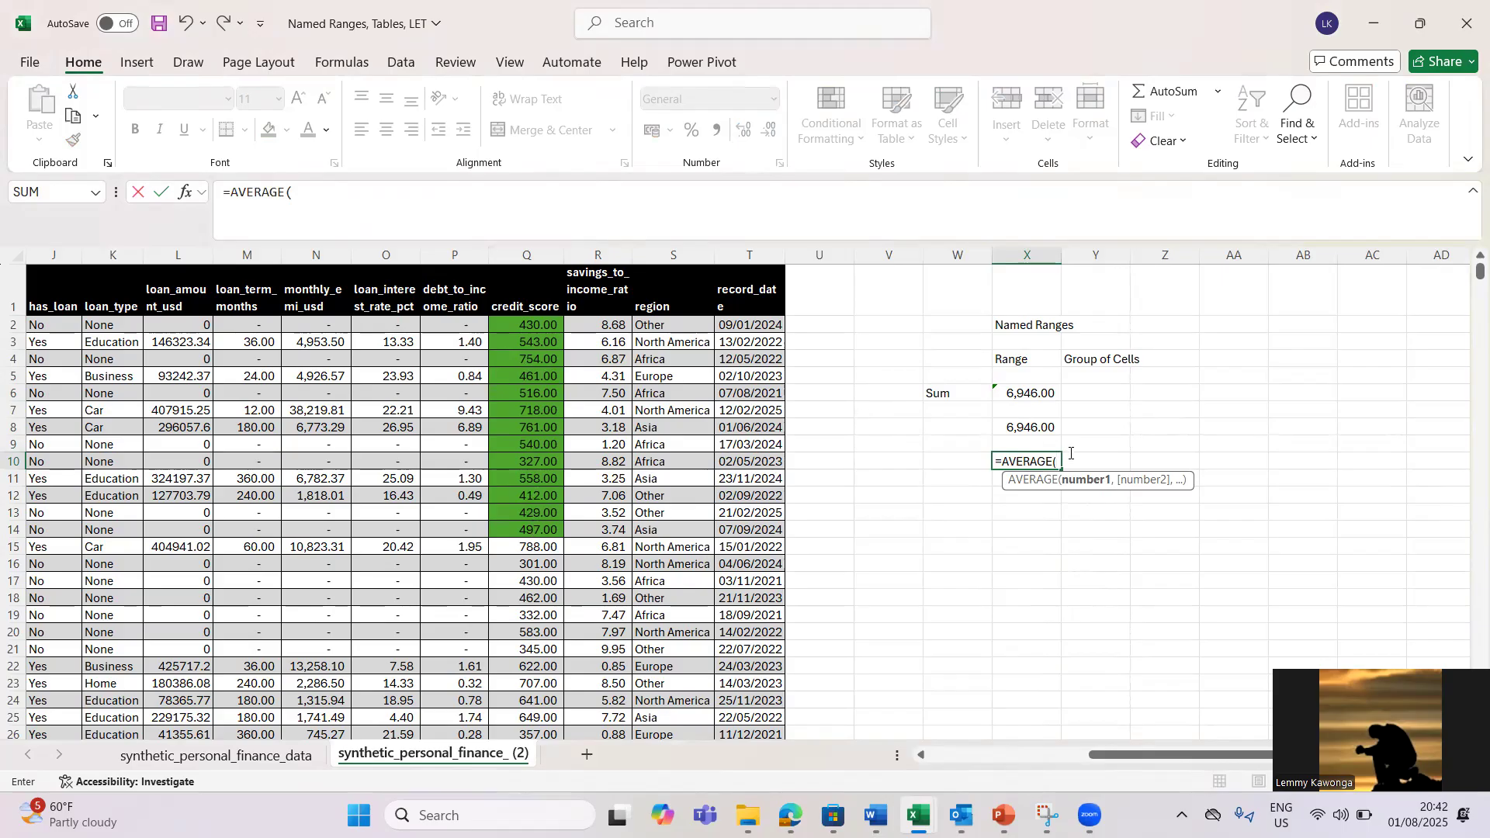
{"action": "type", "text": "cr"}
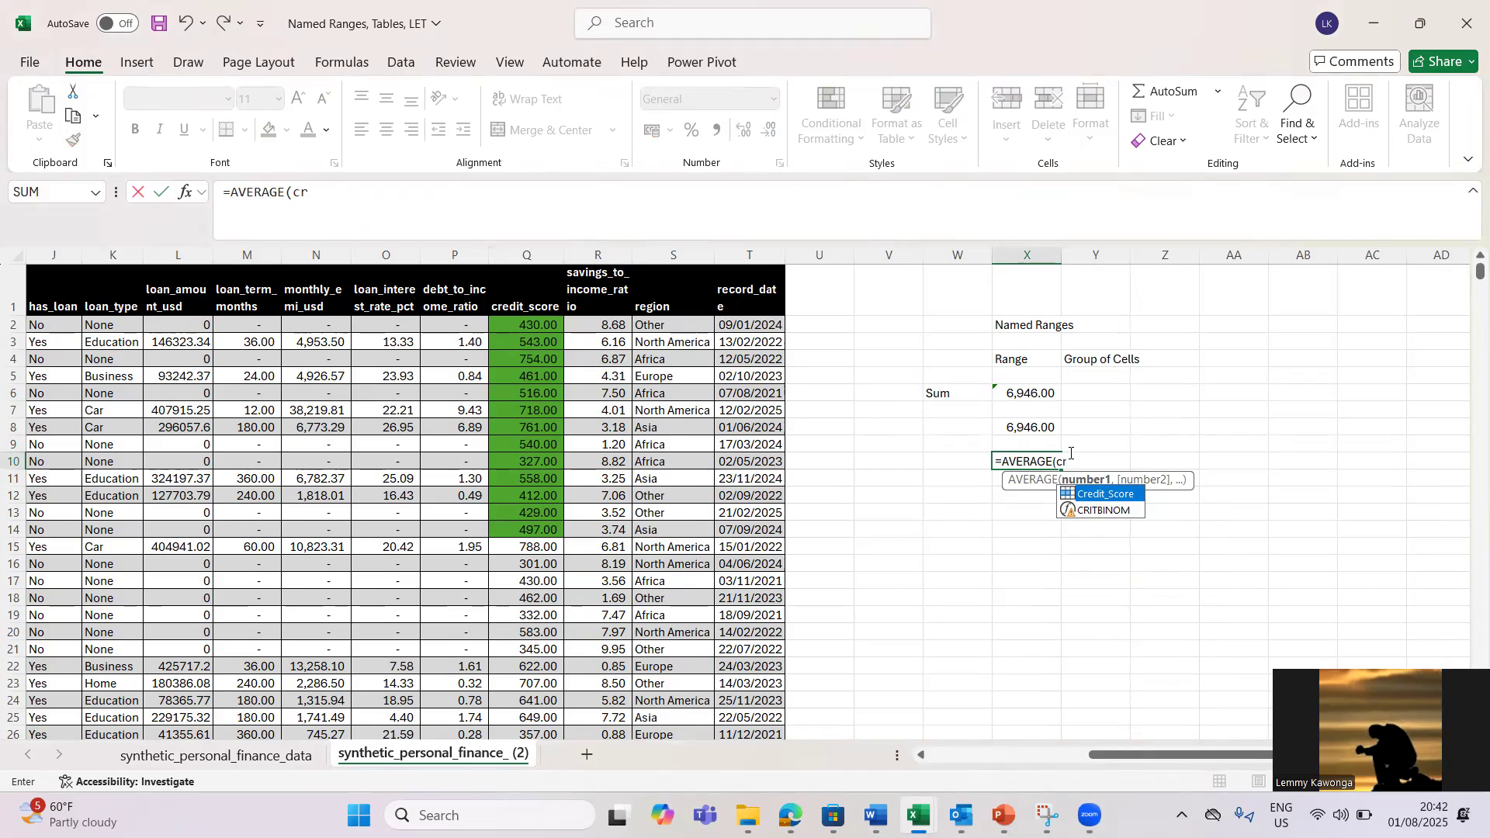
{"action": "key", "text": "Tab"}
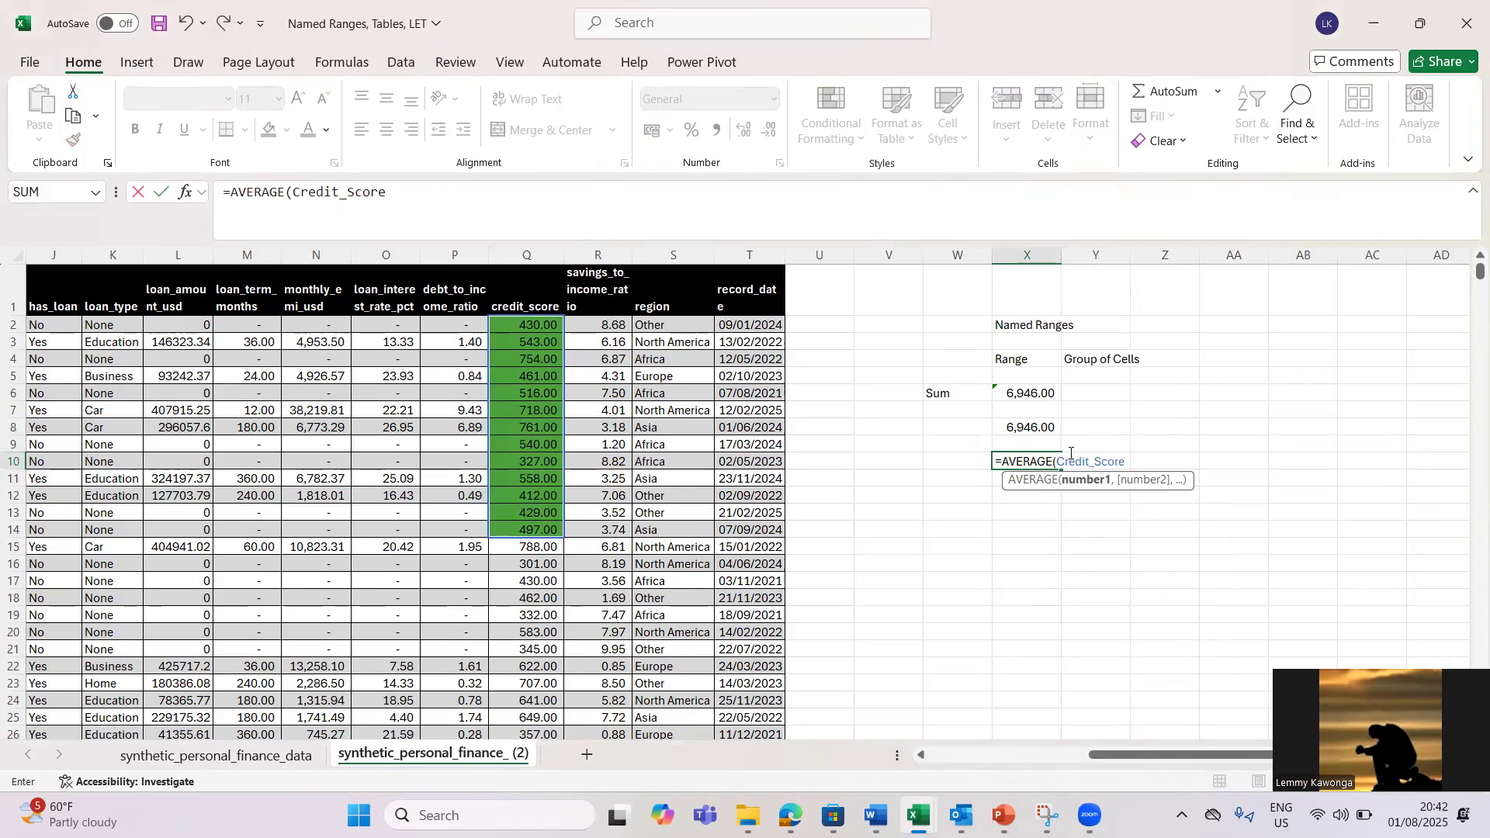
{"action": "type", "text": ")"}
{"action": "key", "text": "Return"}
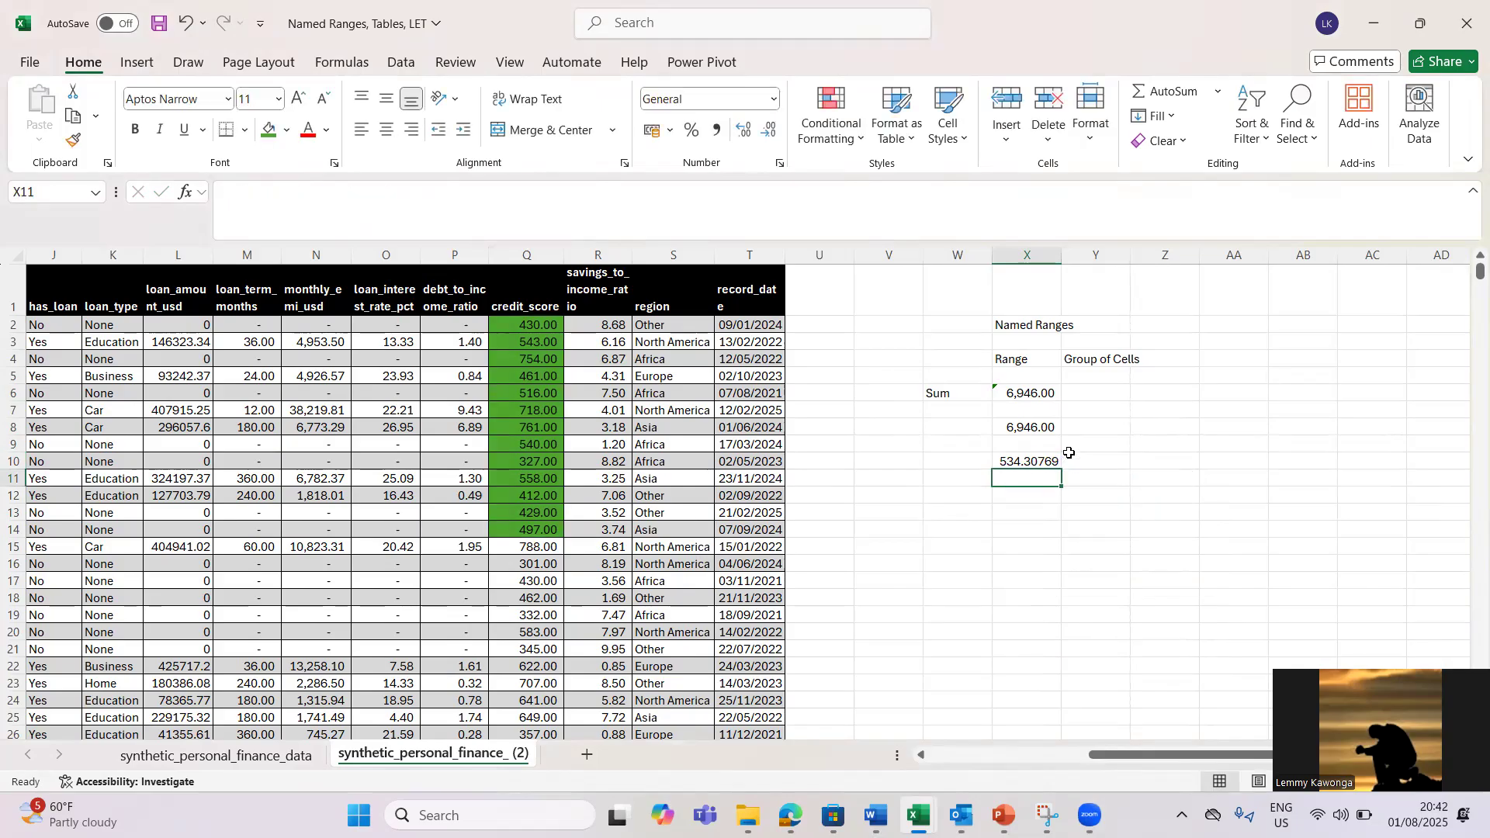
{"action": "left_click", "coordinate": [1044, 462]}
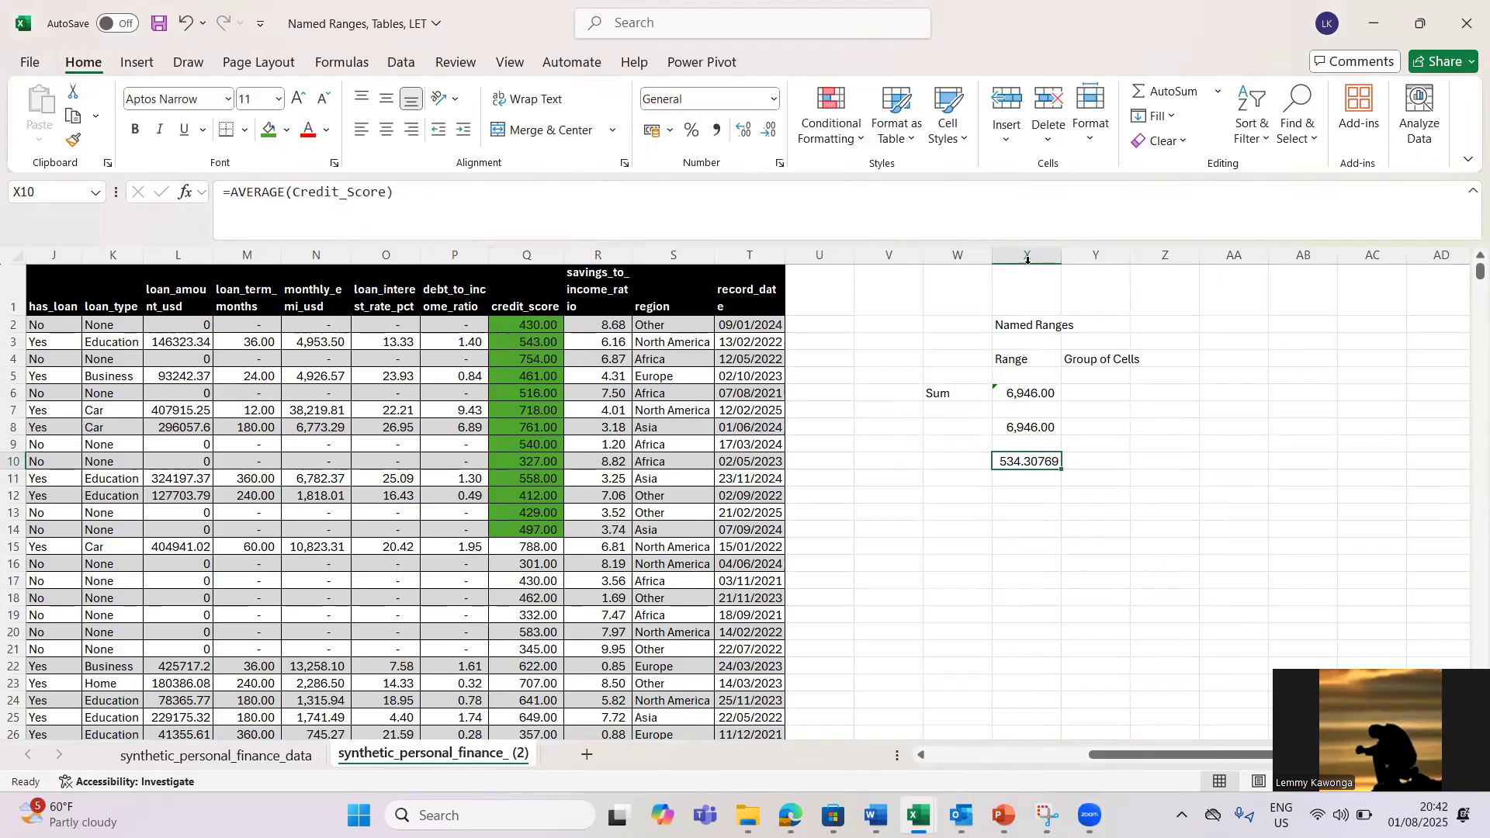
{"action": "left_click", "coordinate": [721, 131]}
Select Q2:Q14 again and compare the selection's average with the AVERAGE result in X10.
{"action": "left_click", "coordinate": [533, 327]}
{"action": "key", "text": "shift+Down"}
{"action": "key", "text": "shift+Down"}
{"action": "key", "text": "shift+Down"}
{"action": "key", "text": "shift+Down"}
{"action": "key", "text": "shift+Down"}
{"action": "key", "text": "shift+Down"}
{"action": "key", "text": "shift+Down"}
{"action": "key", "text": "shift+Down"}
{"action": "key", "text": "shift+Down"}
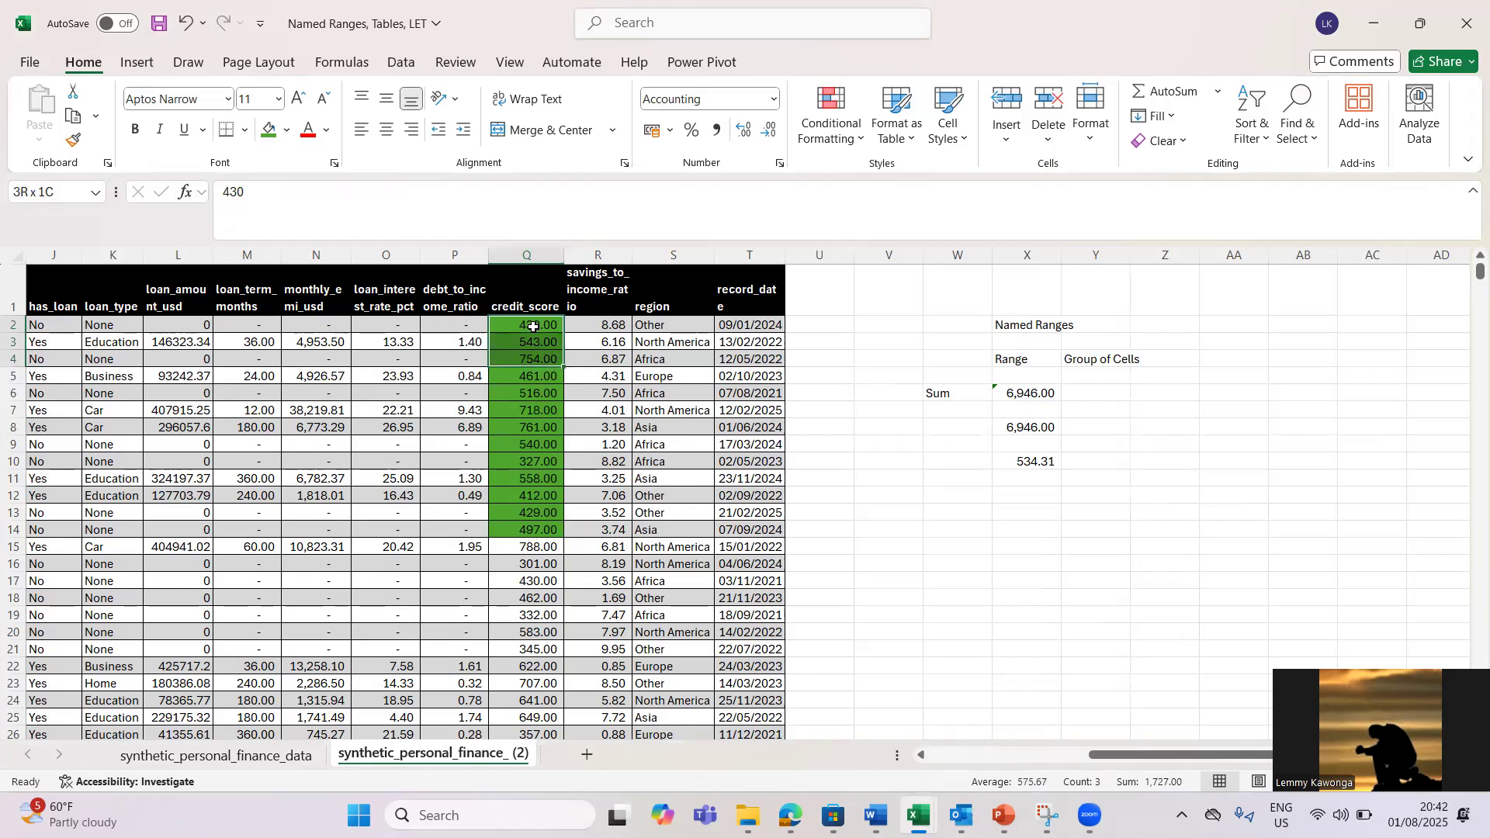
{"action": "key", "text": "shift+Down"}
{"action": "key", "text": "shift+Down"}
{"action": "key", "text": "shift+Down"}
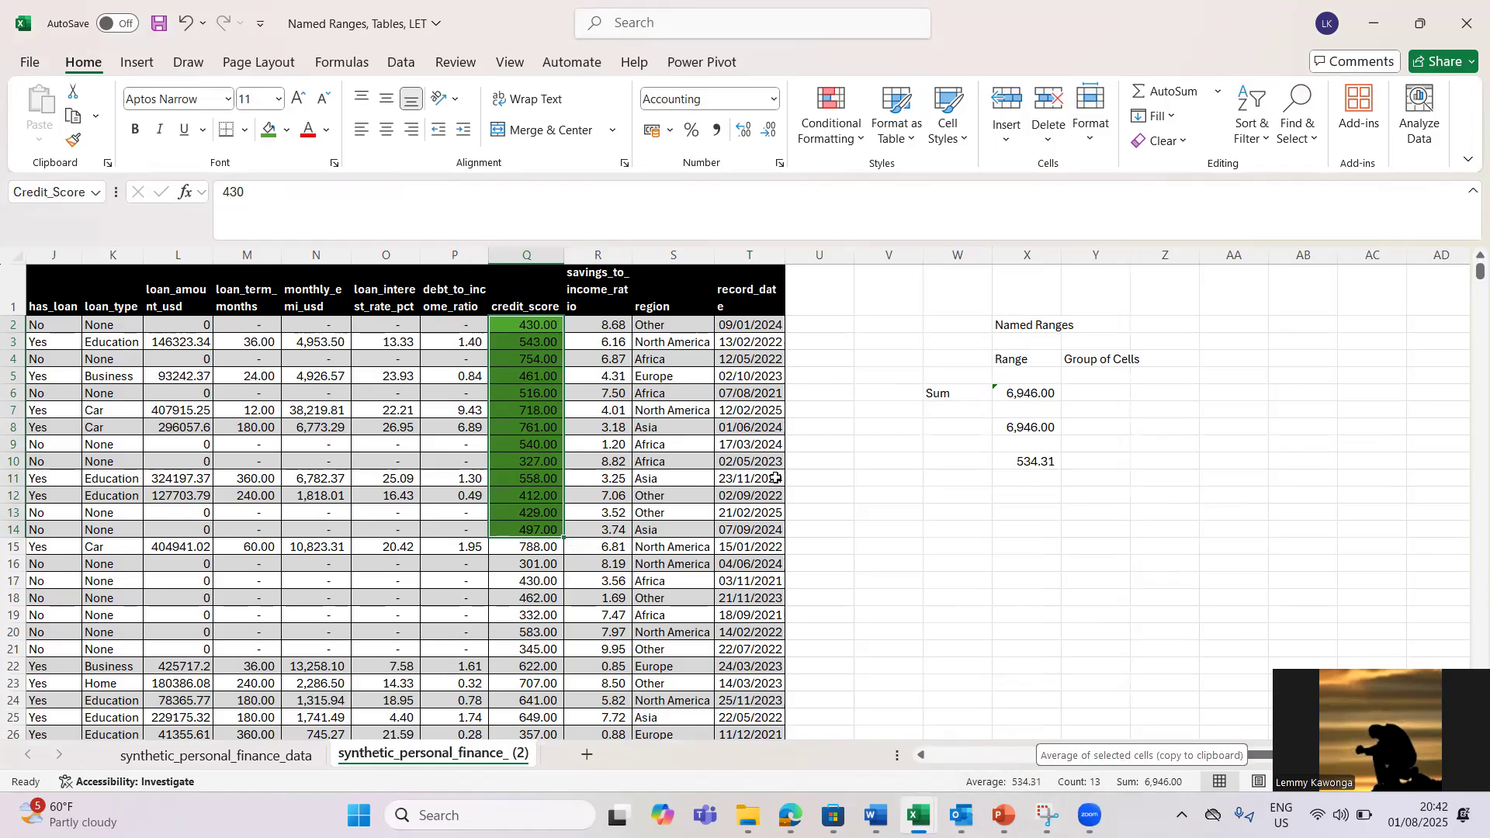
Go to the Credit_Score range by name, visit the other listed name, and return to the synthetic_personal_finance_ (2) sheet.
{"action": "left_click", "coordinate": [700, 391]}
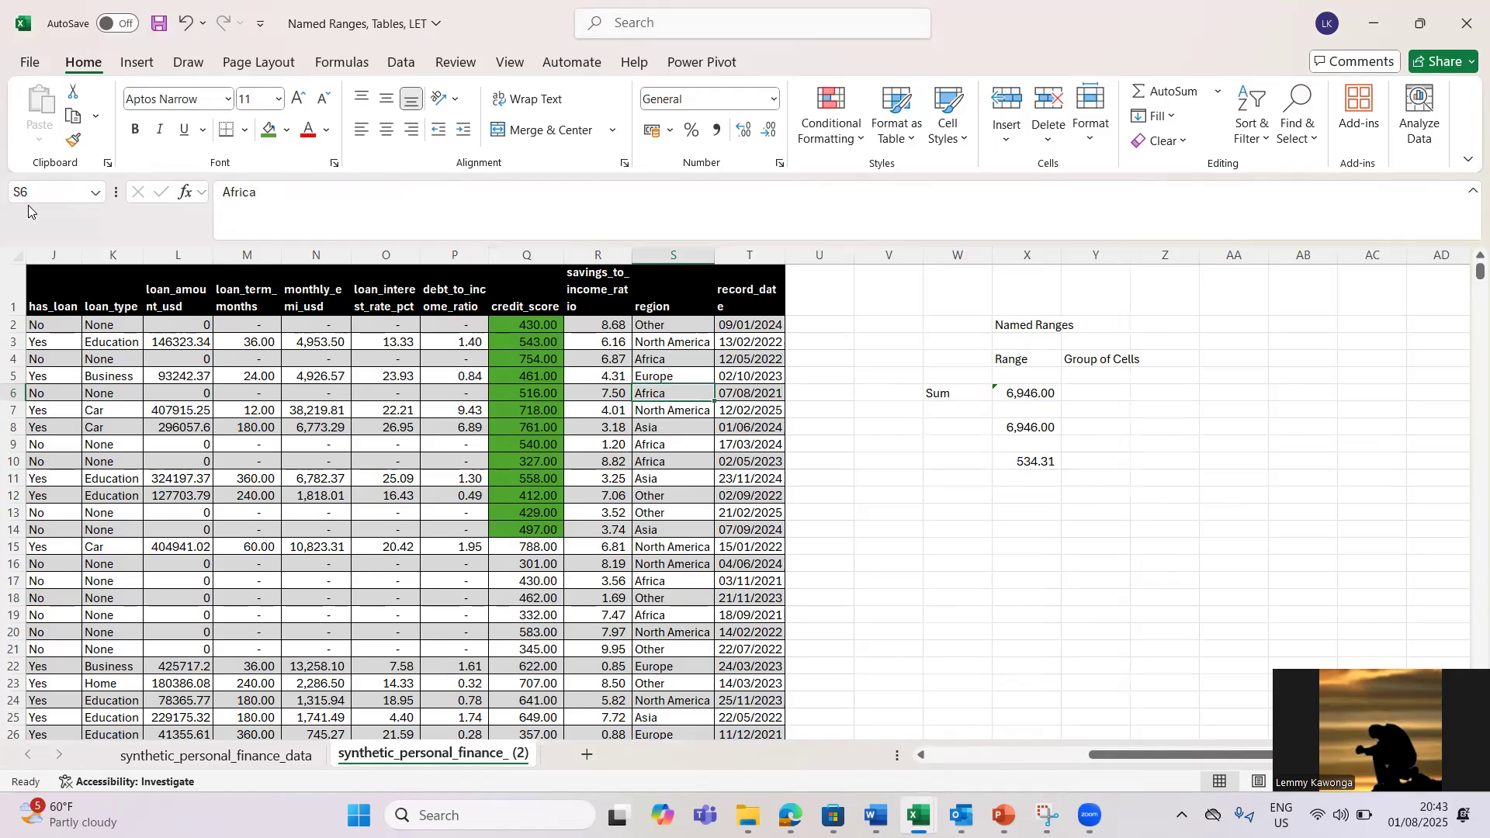
{"action": "left_click", "coordinate": [95, 195]}
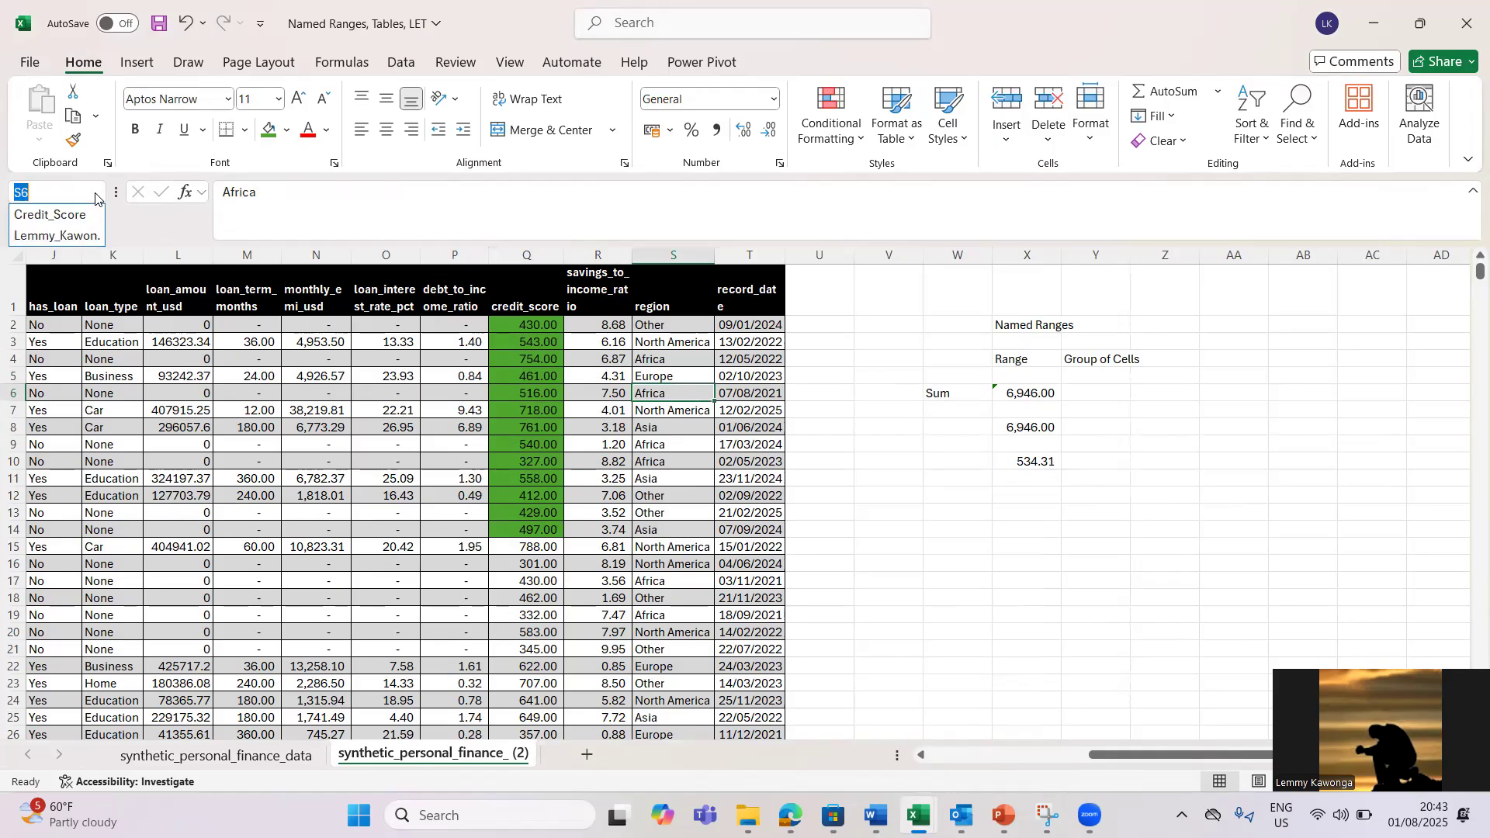
{"action": "left_click", "coordinate": [56, 223]}
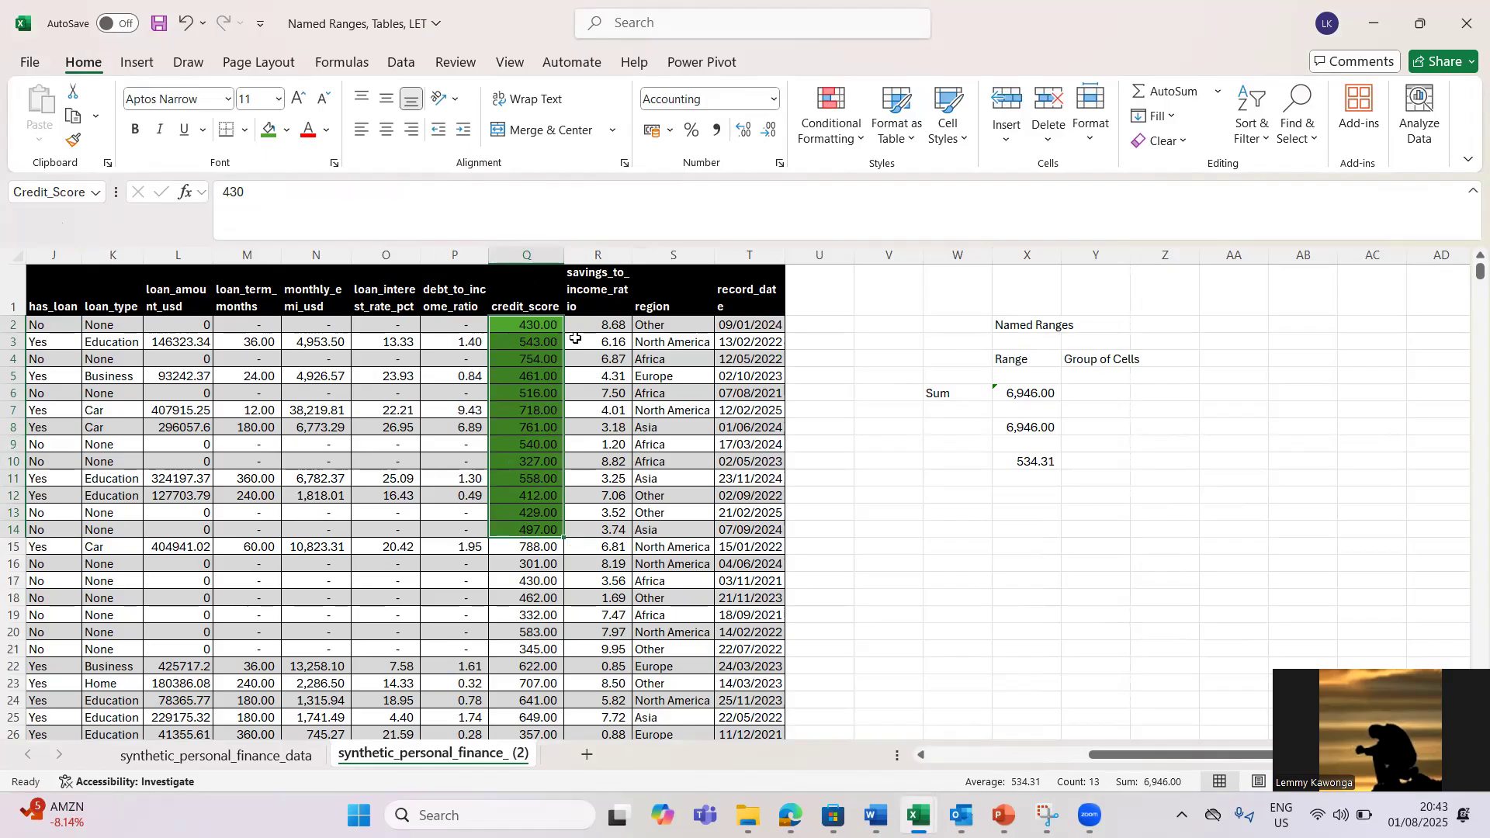
{"action": "left_click", "coordinate": [96, 194]}
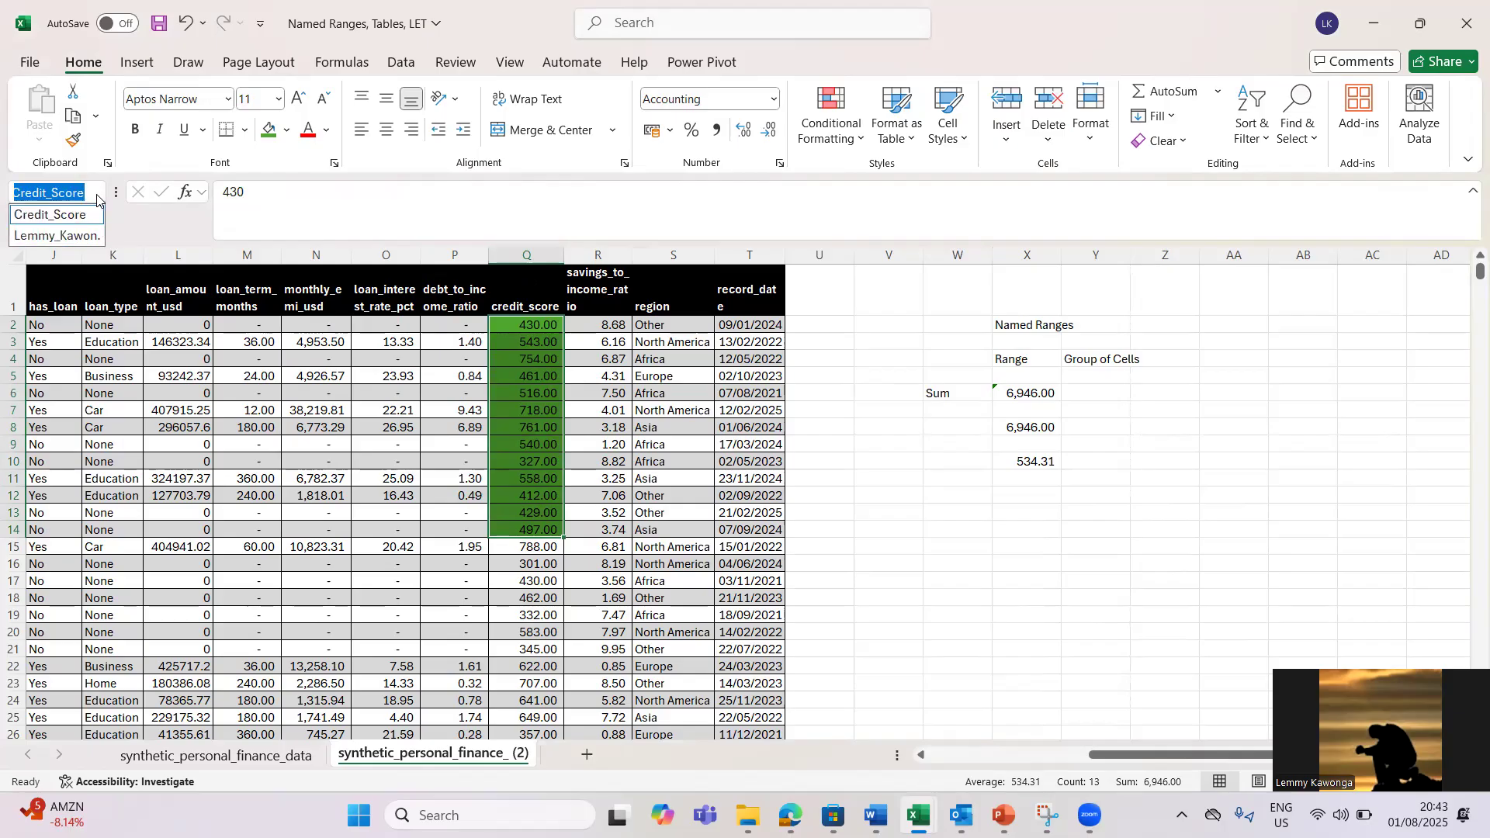
{"action": "left_click", "coordinate": [66, 236]}
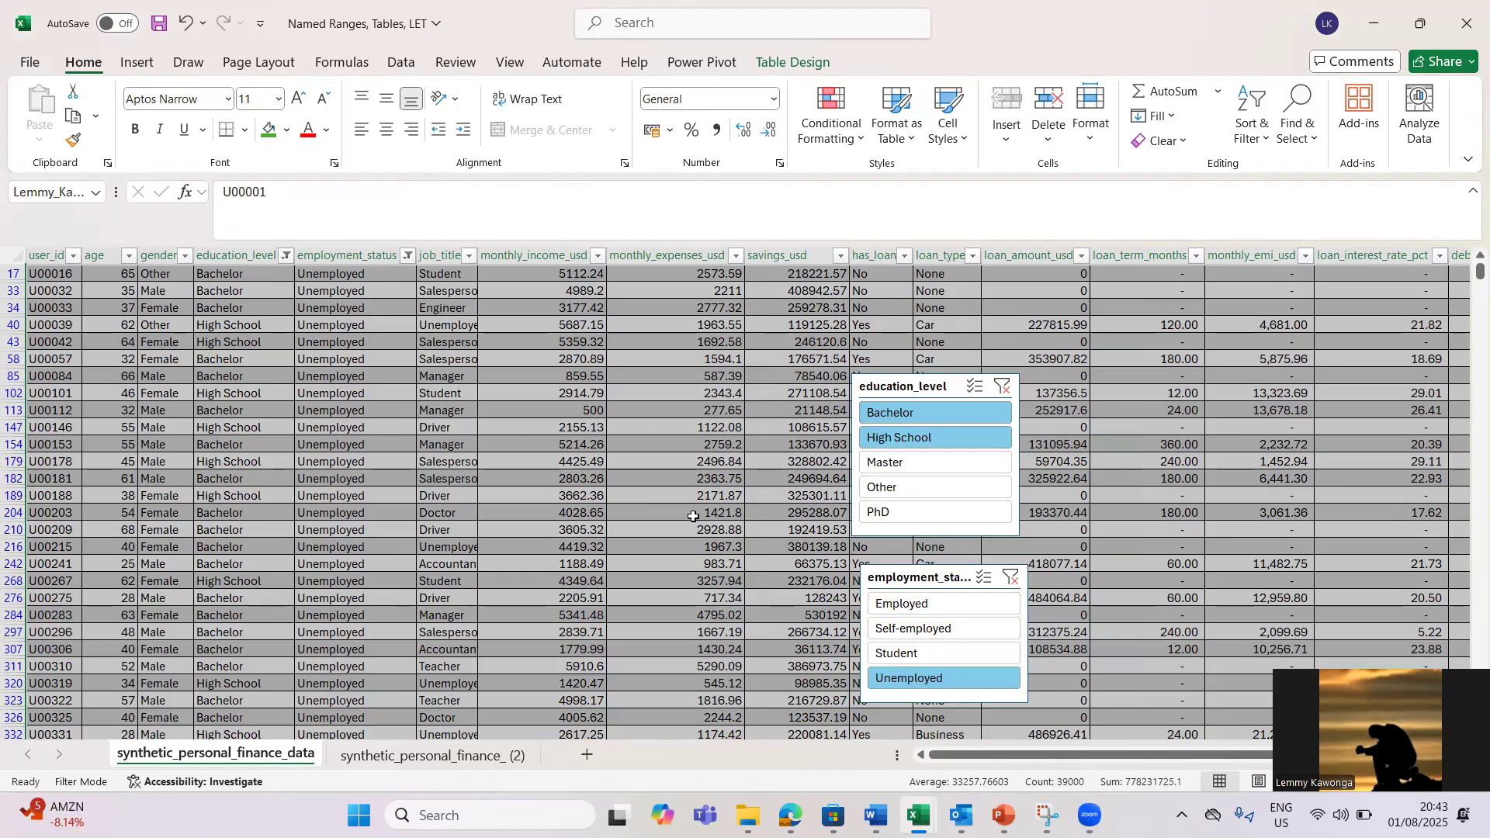
{"action": "left_click", "coordinate": [454, 766]}
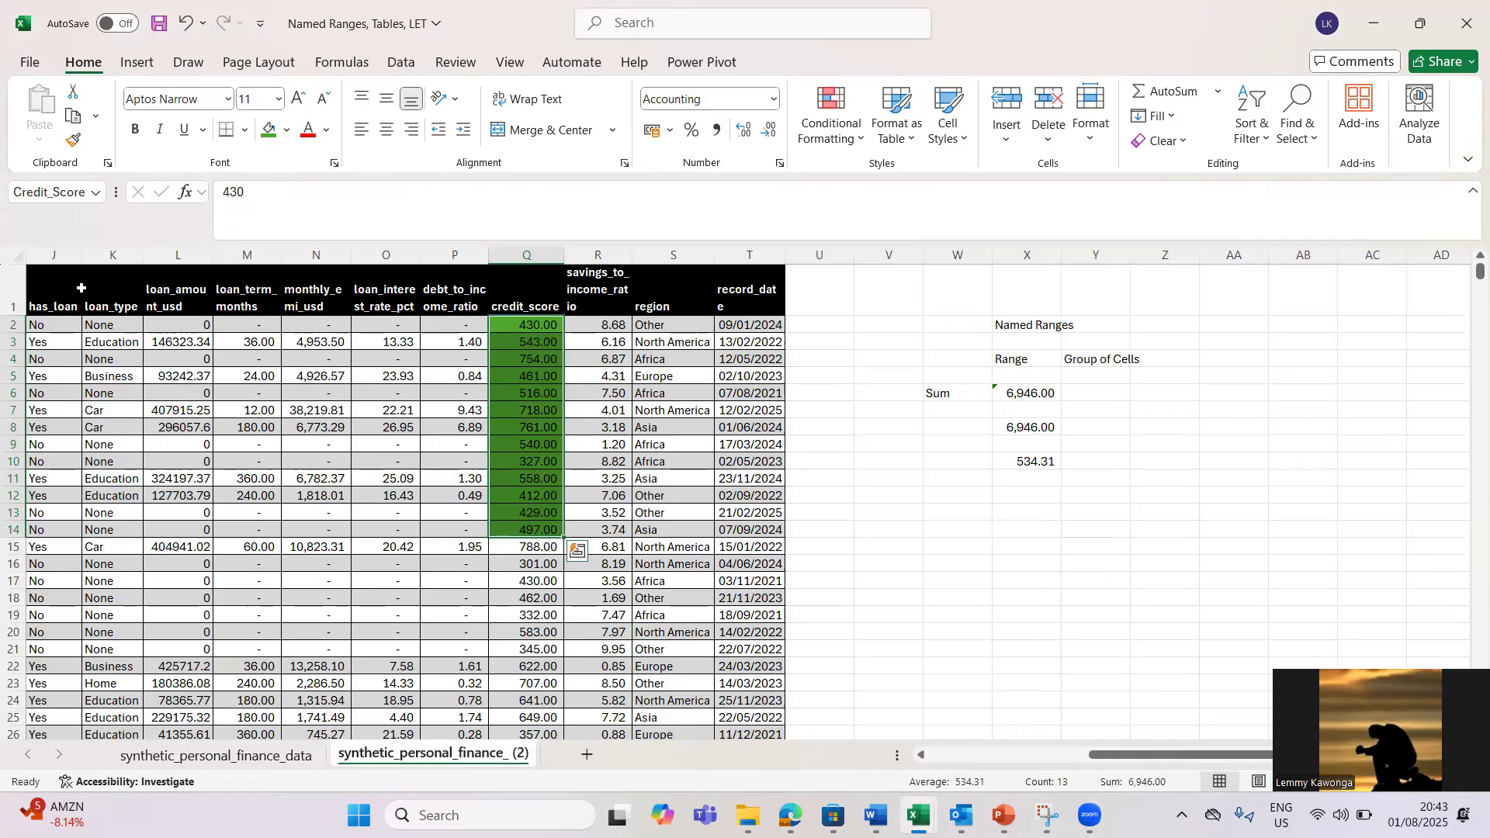
Visit the other named range in the workbook by its name, and return to the Credit_Score range by name.
{"action": "left_click", "coordinate": [96, 194]}
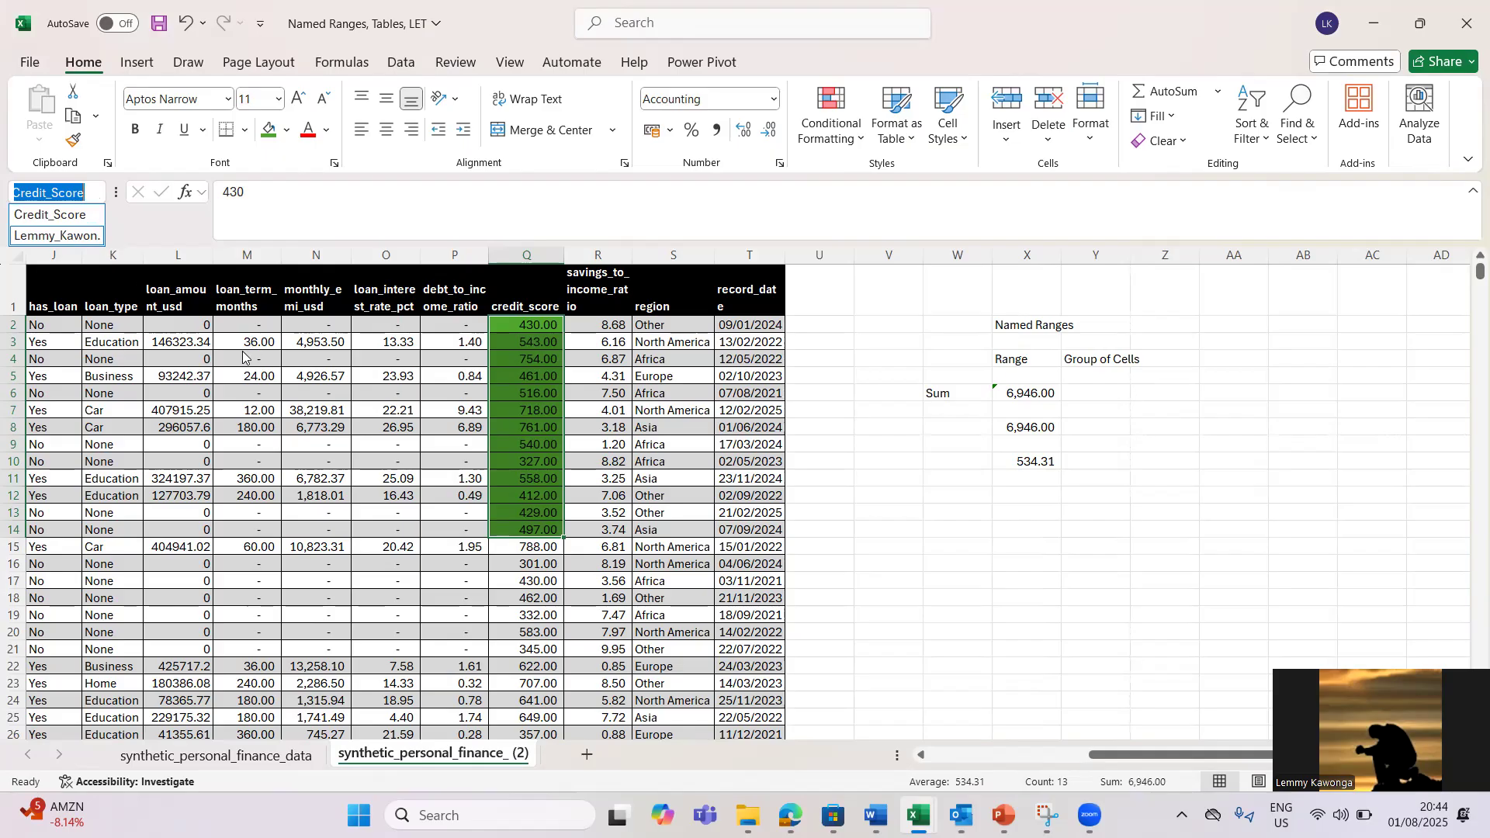
{"action": "key", "text": "Escape"}
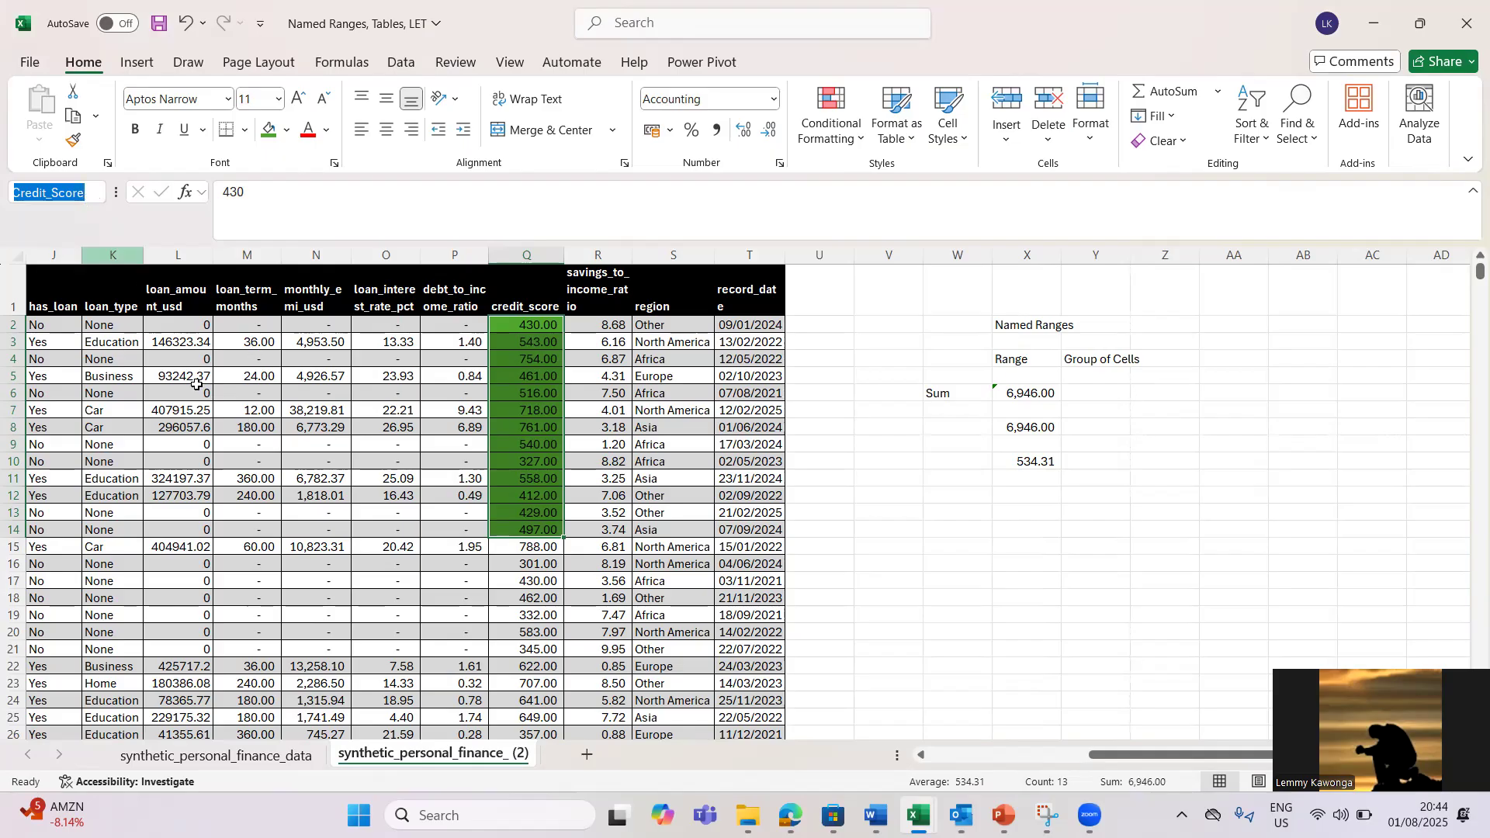
{"action": "left_click", "coordinate": [196, 391]}
{"action": "left_click", "coordinate": [96, 195]}
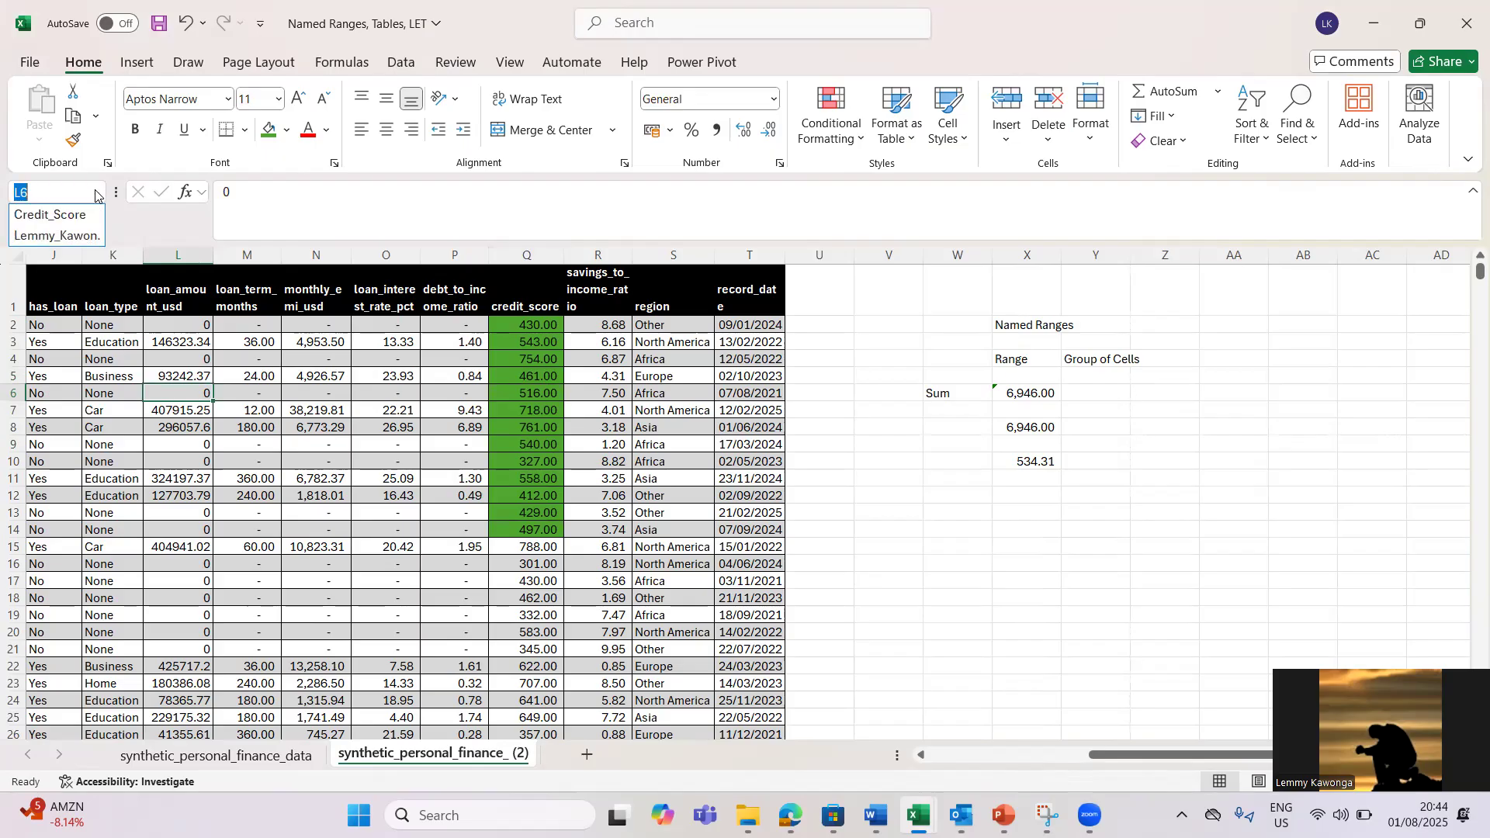
{"action": "left_click", "coordinate": [66, 236]}
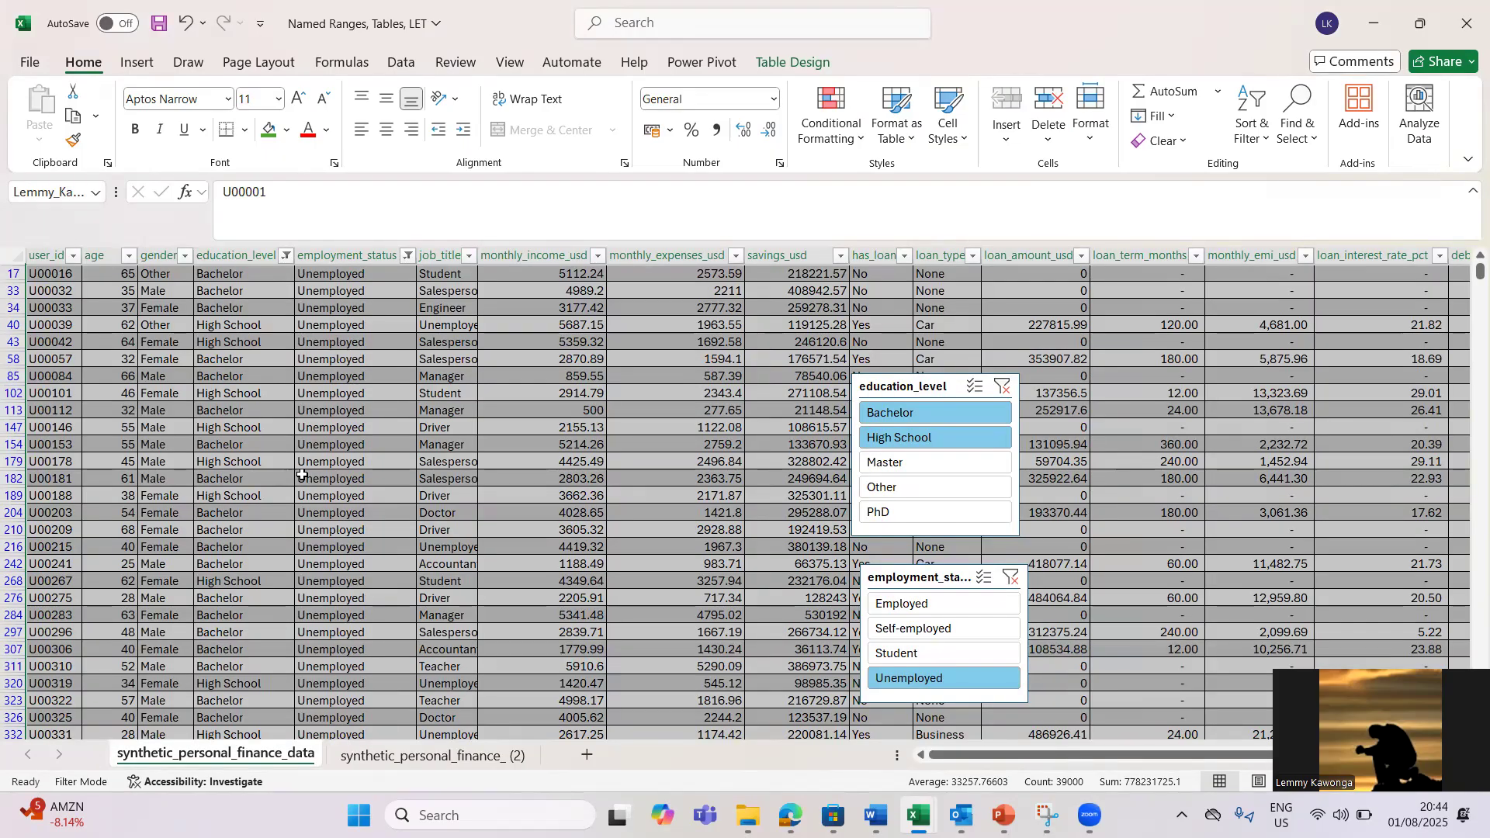
{"action": "left_click", "coordinate": [302, 476]}
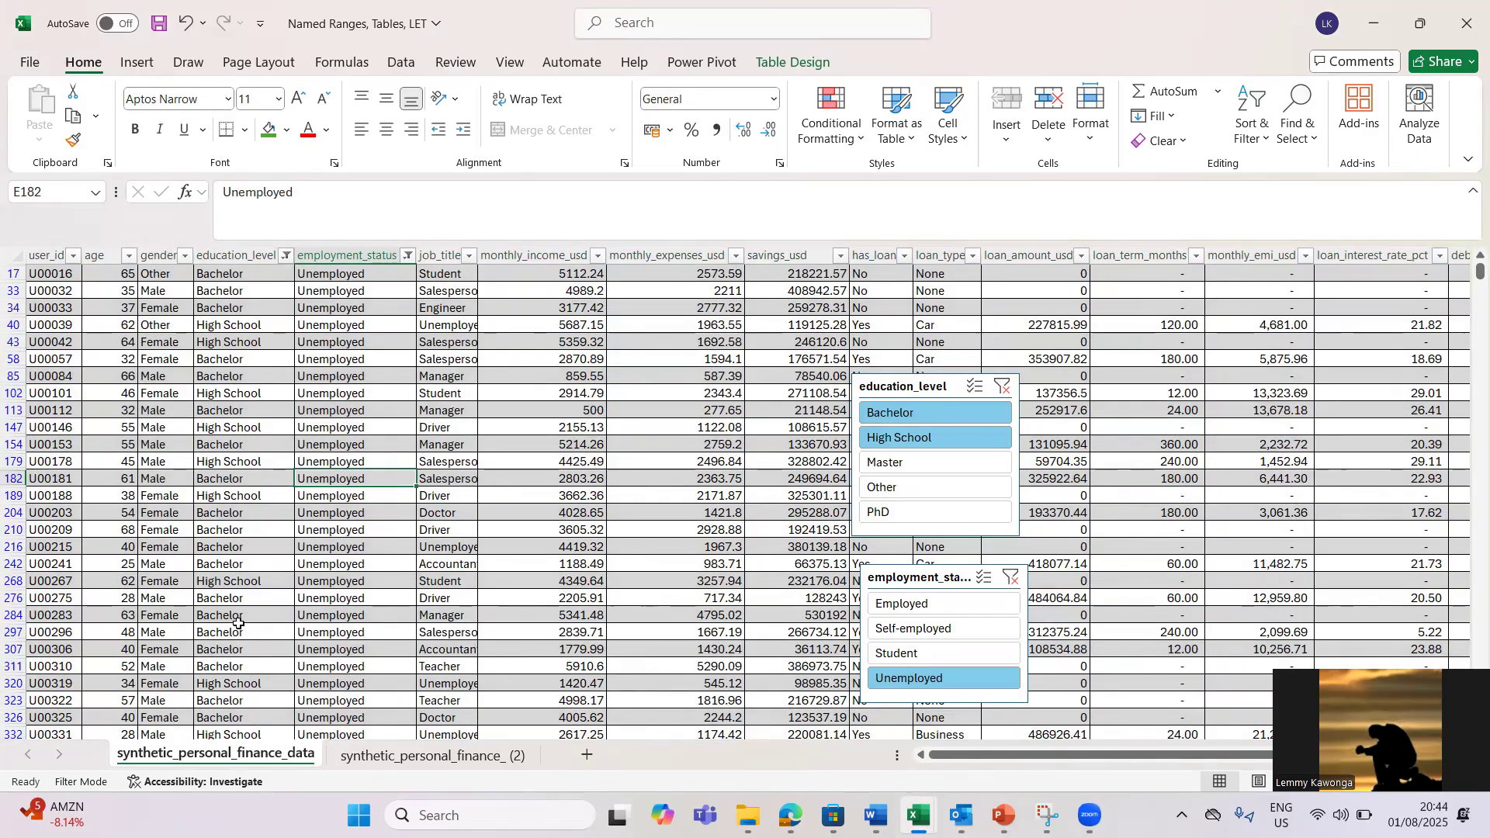
{"action": "left_click", "coordinate": [94, 194]}
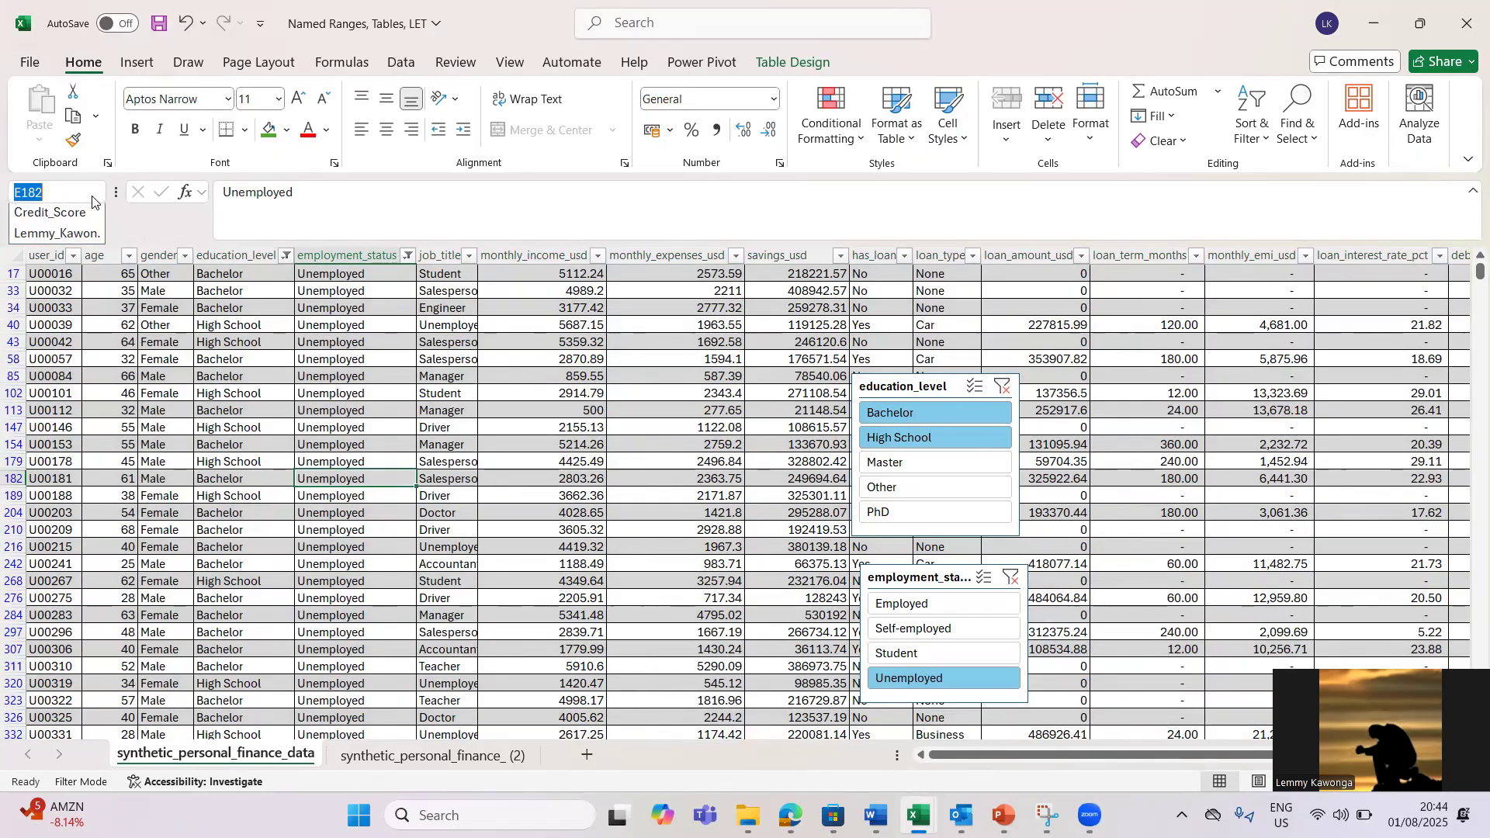
{"action": "left_click", "coordinate": [42, 223]}
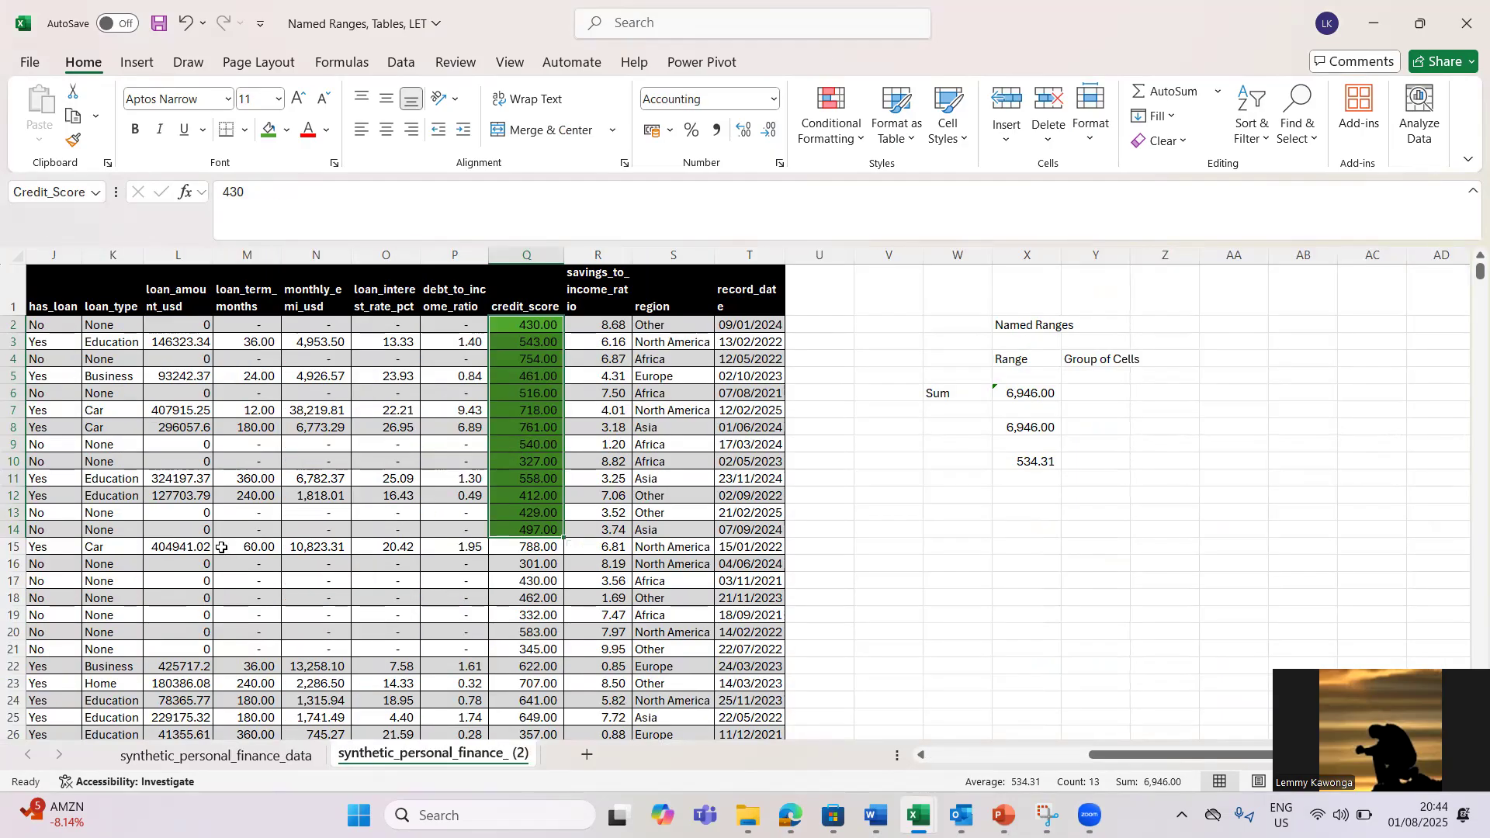
{"action": "left_click", "coordinate": [98, 199]}
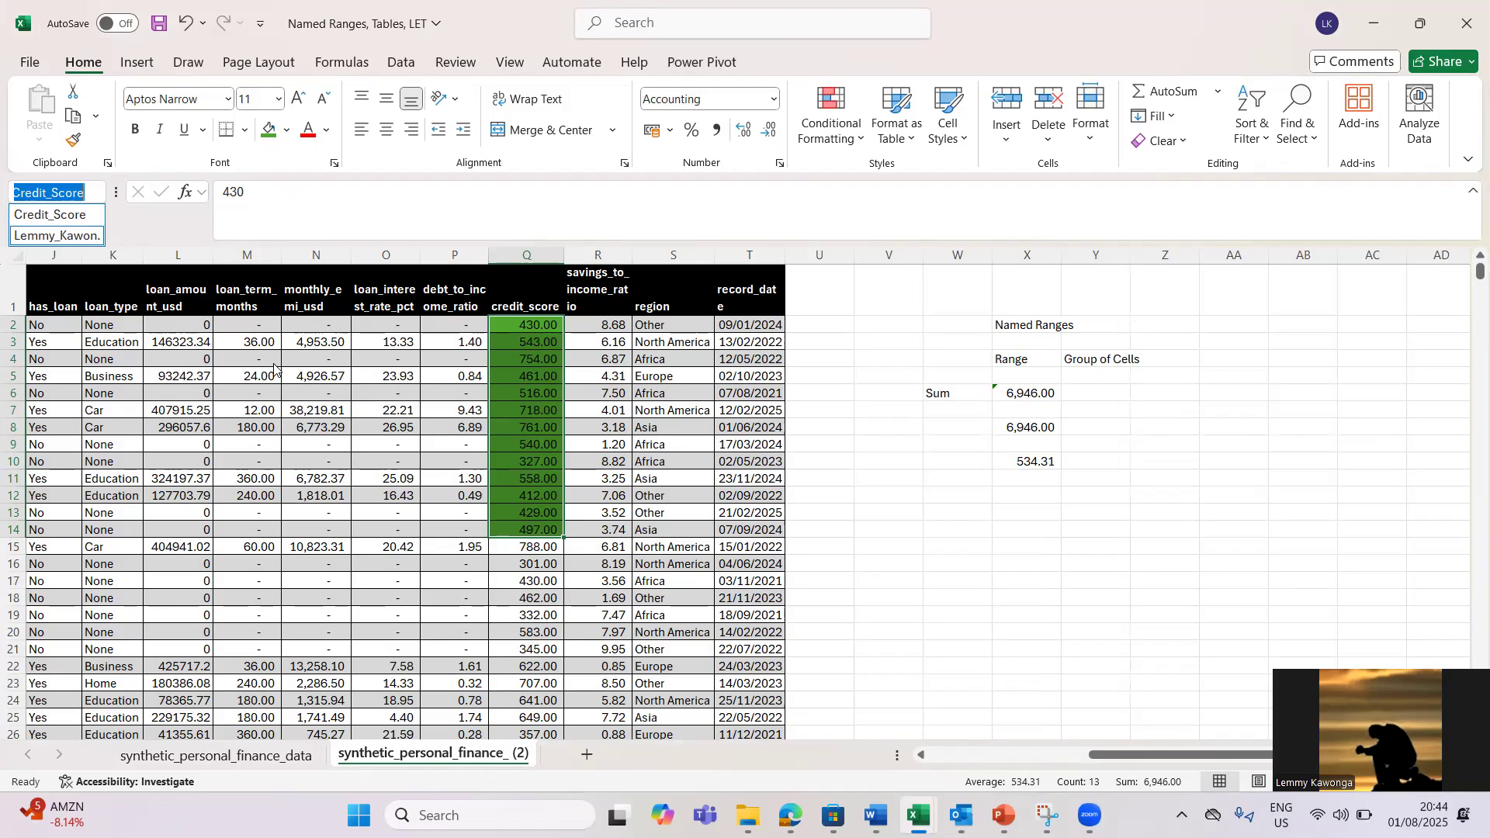
{"action": "key", "text": "Escape"}
{"action": "left_click", "coordinate": [334, 458]}
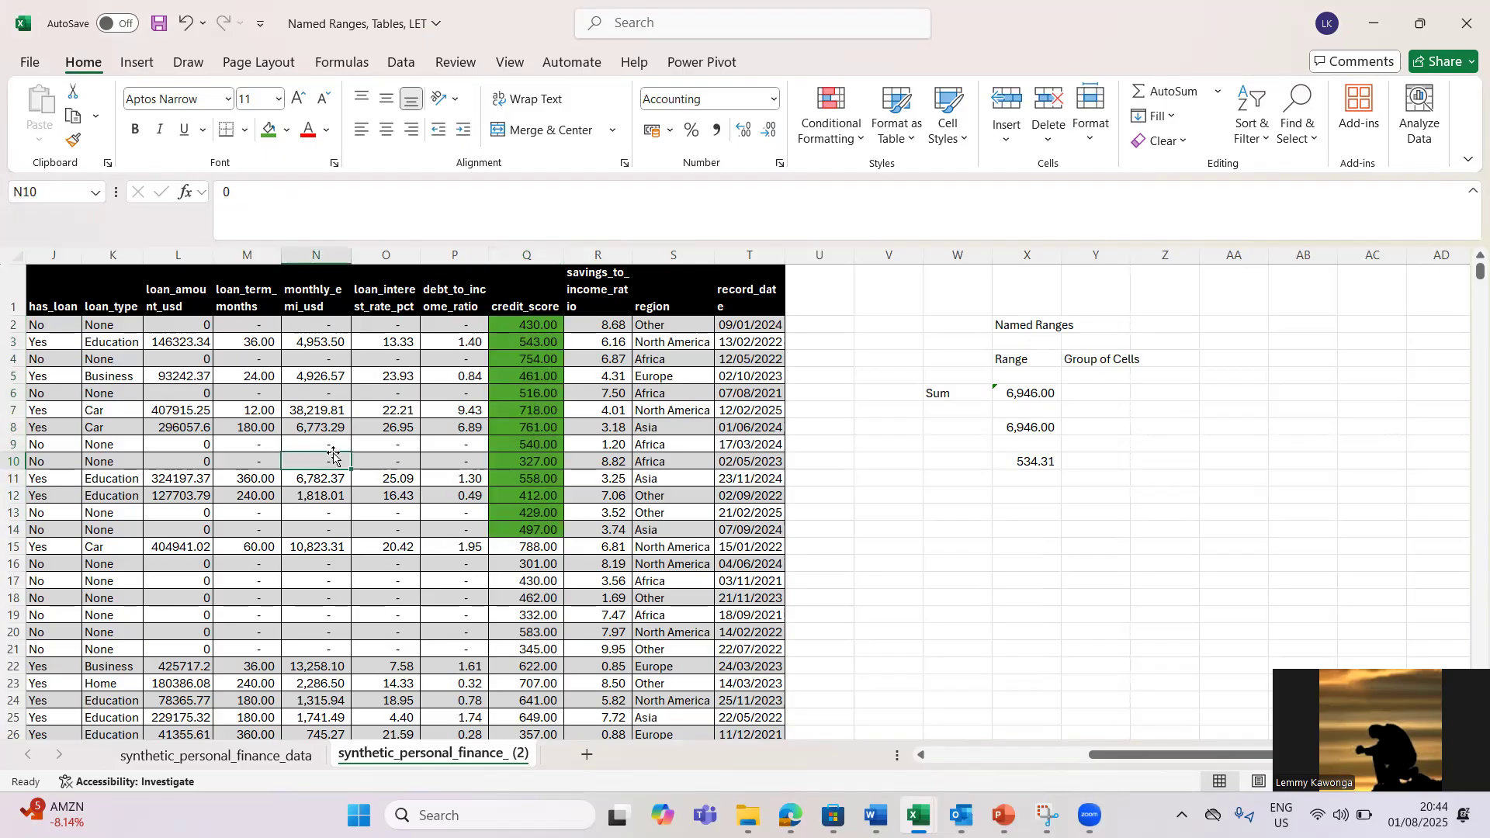
{"action": "left_click", "coordinate": [283, 397]}
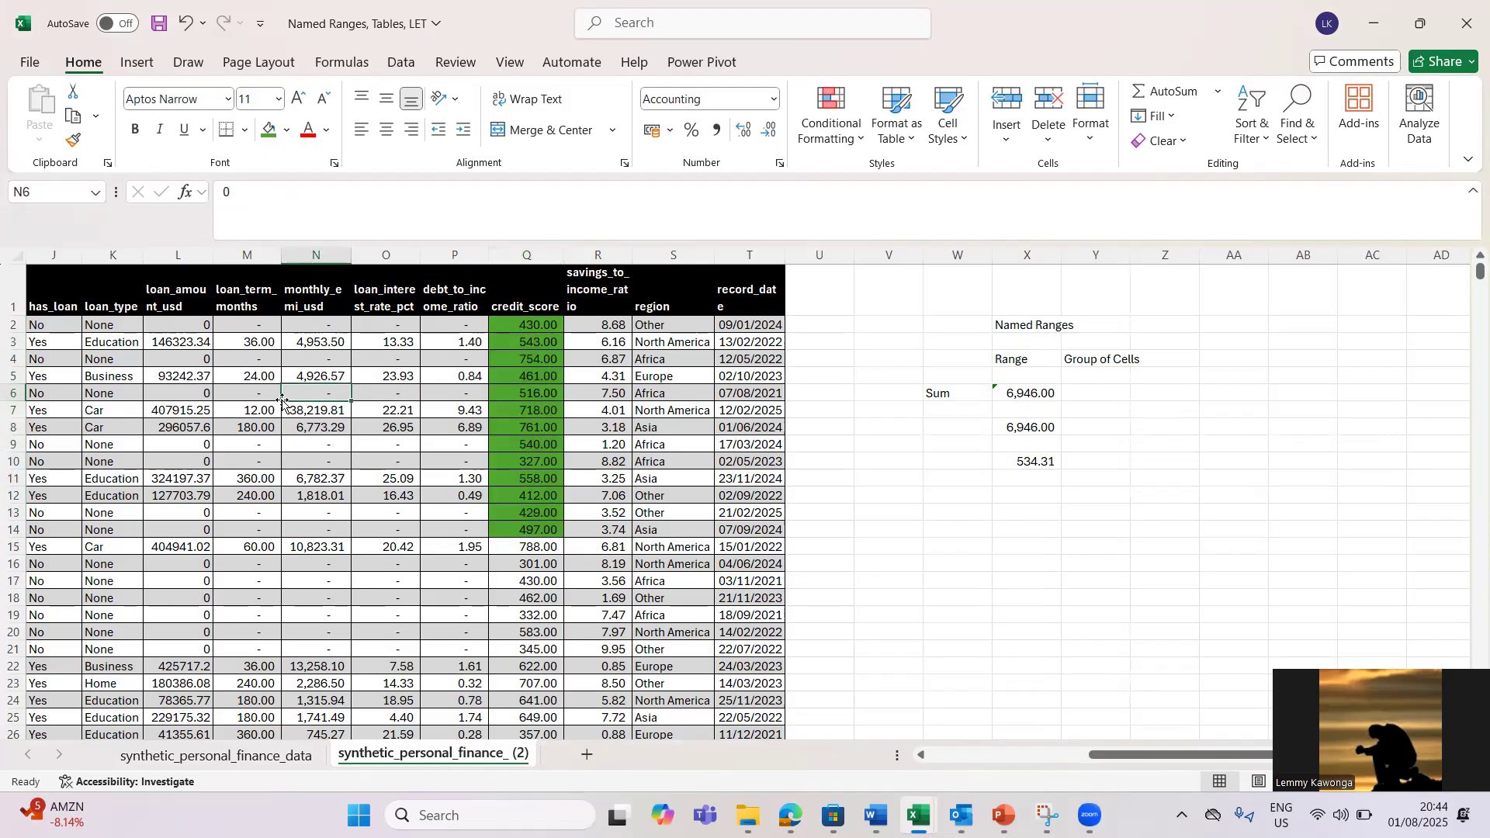
{"action": "left_click", "coordinate": [231, 320]}
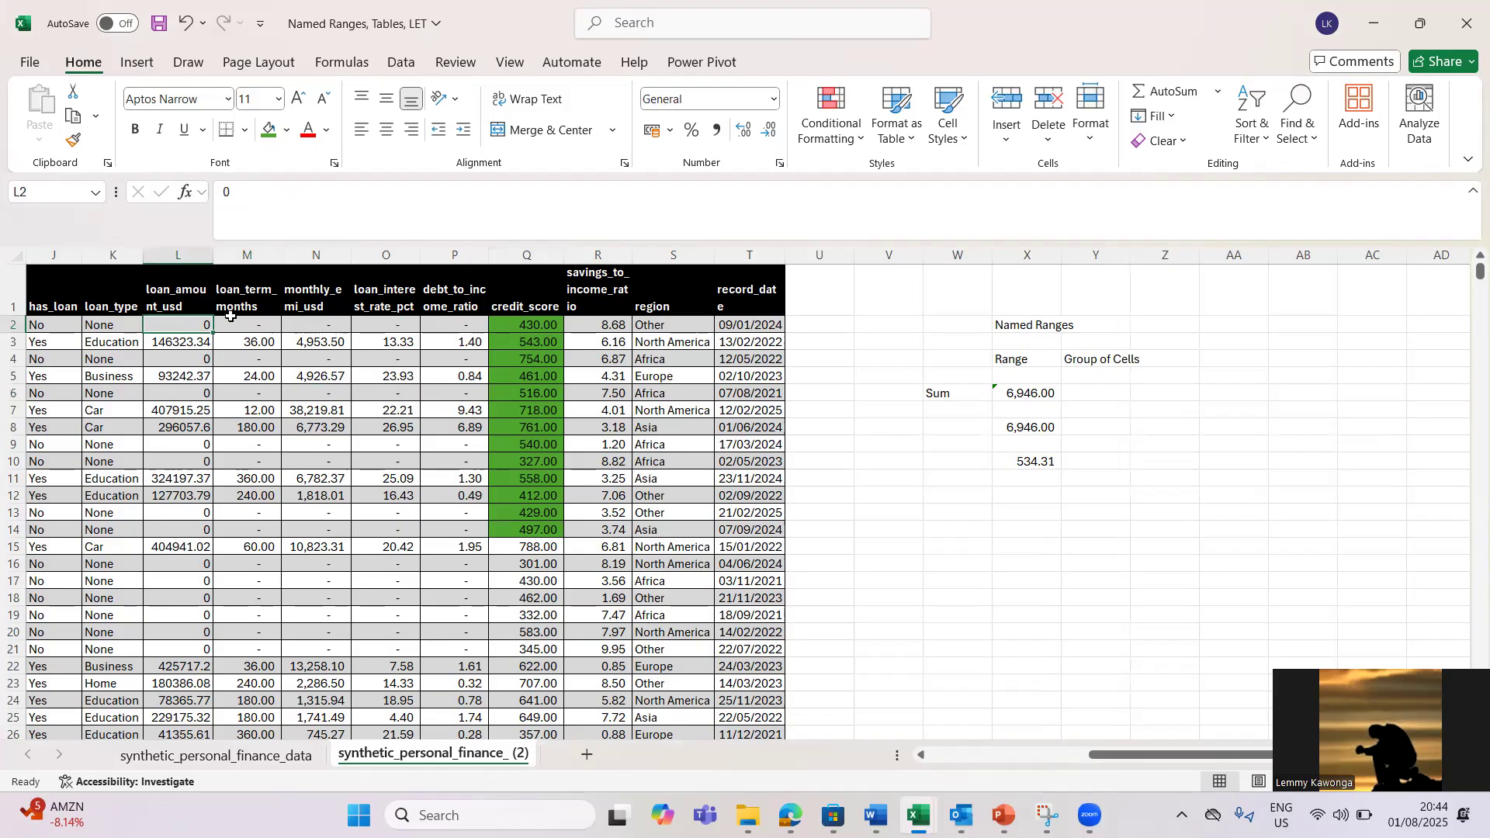
Turn off text wrapping for the entire header row 1 of the finance data.
{"action": "key", "text": "Home"}
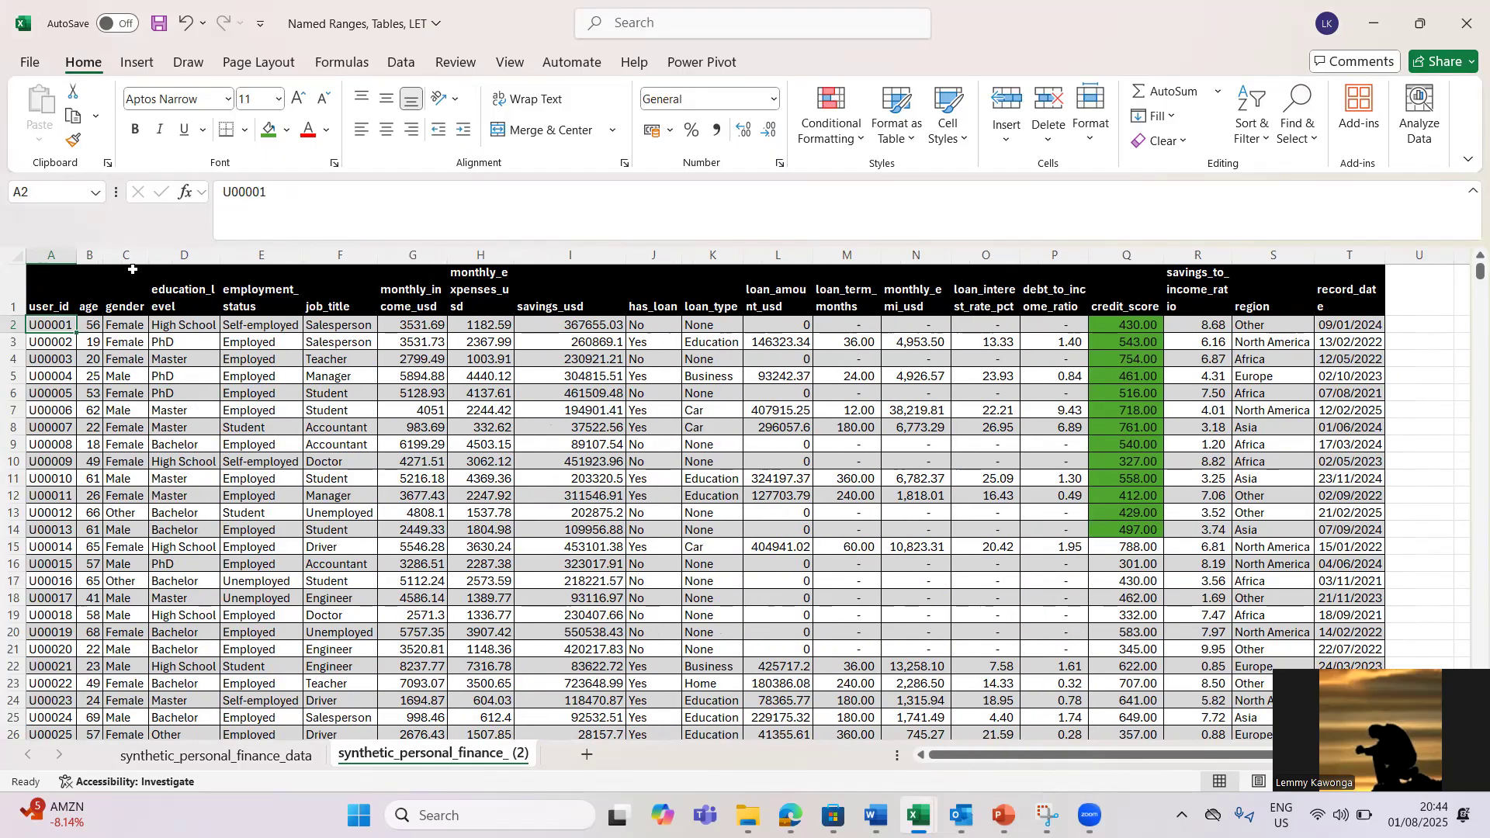
{"action": "left_click", "coordinate": [86, 297]}
{"action": "left_click", "coordinate": [55, 297]}
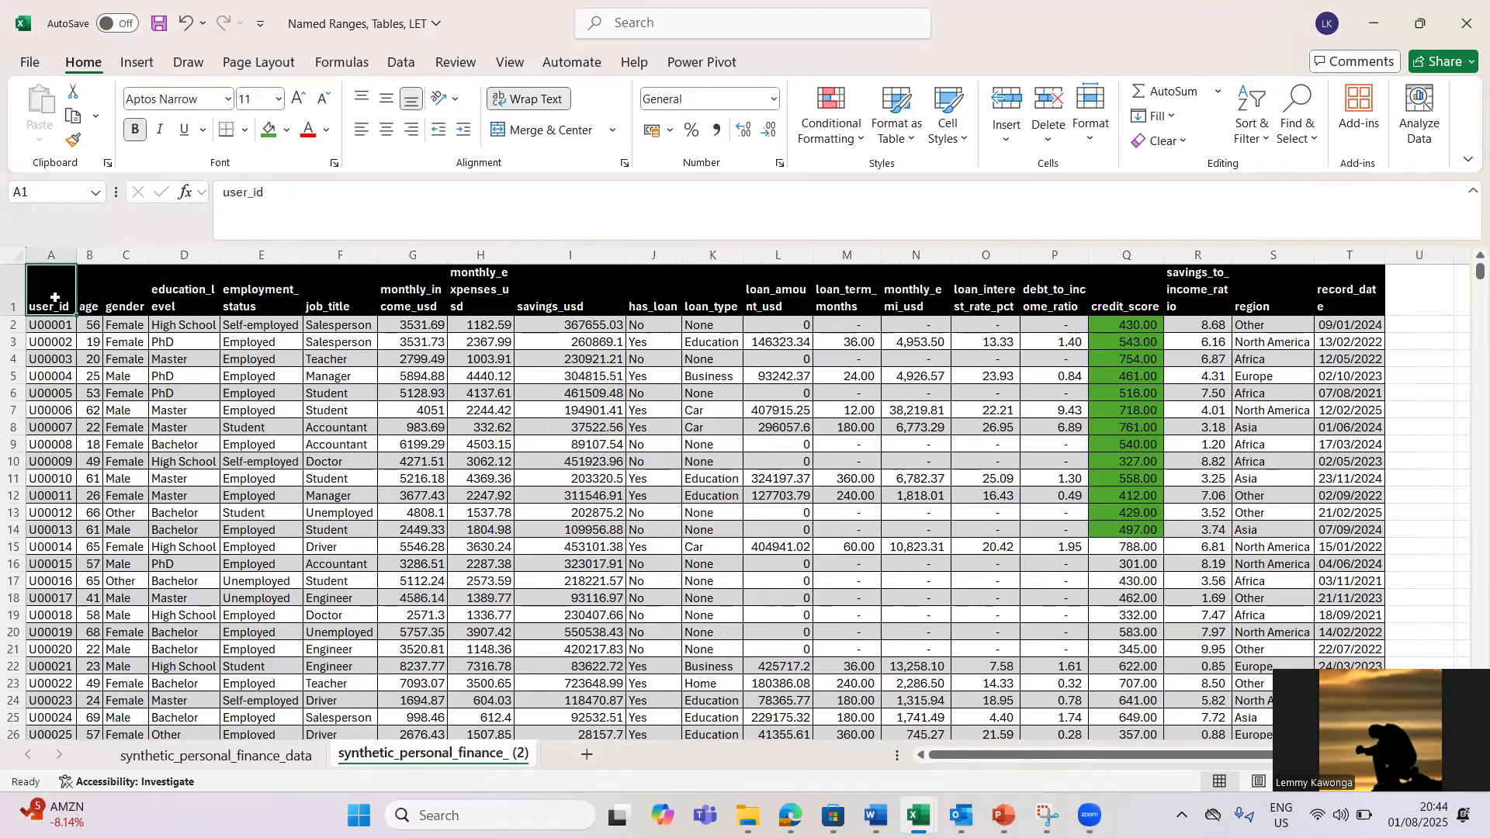
{"action": "left_click", "coordinate": [13, 295]}
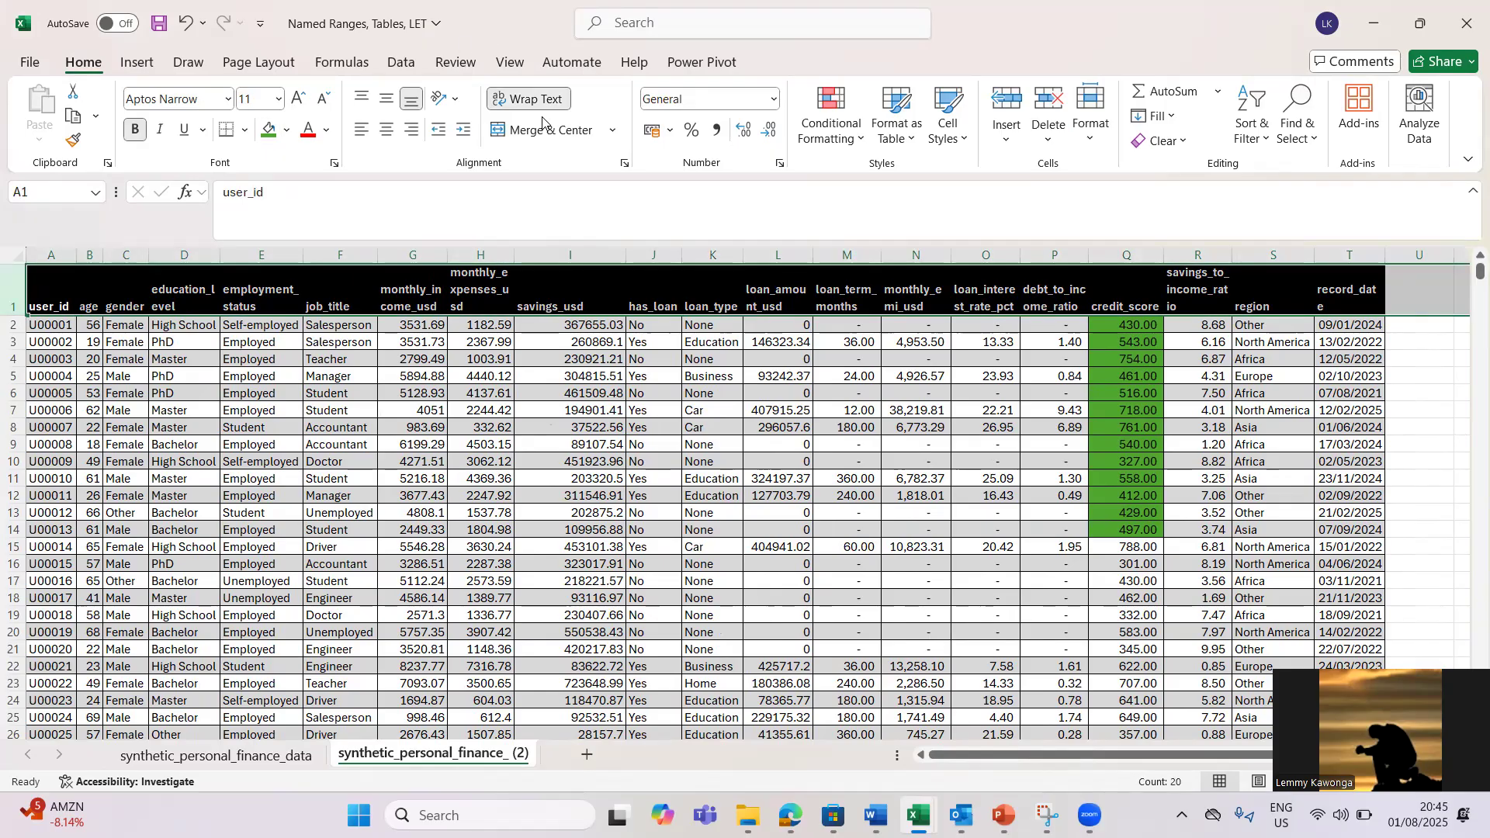
{"action": "left_click", "coordinate": [514, 111]}
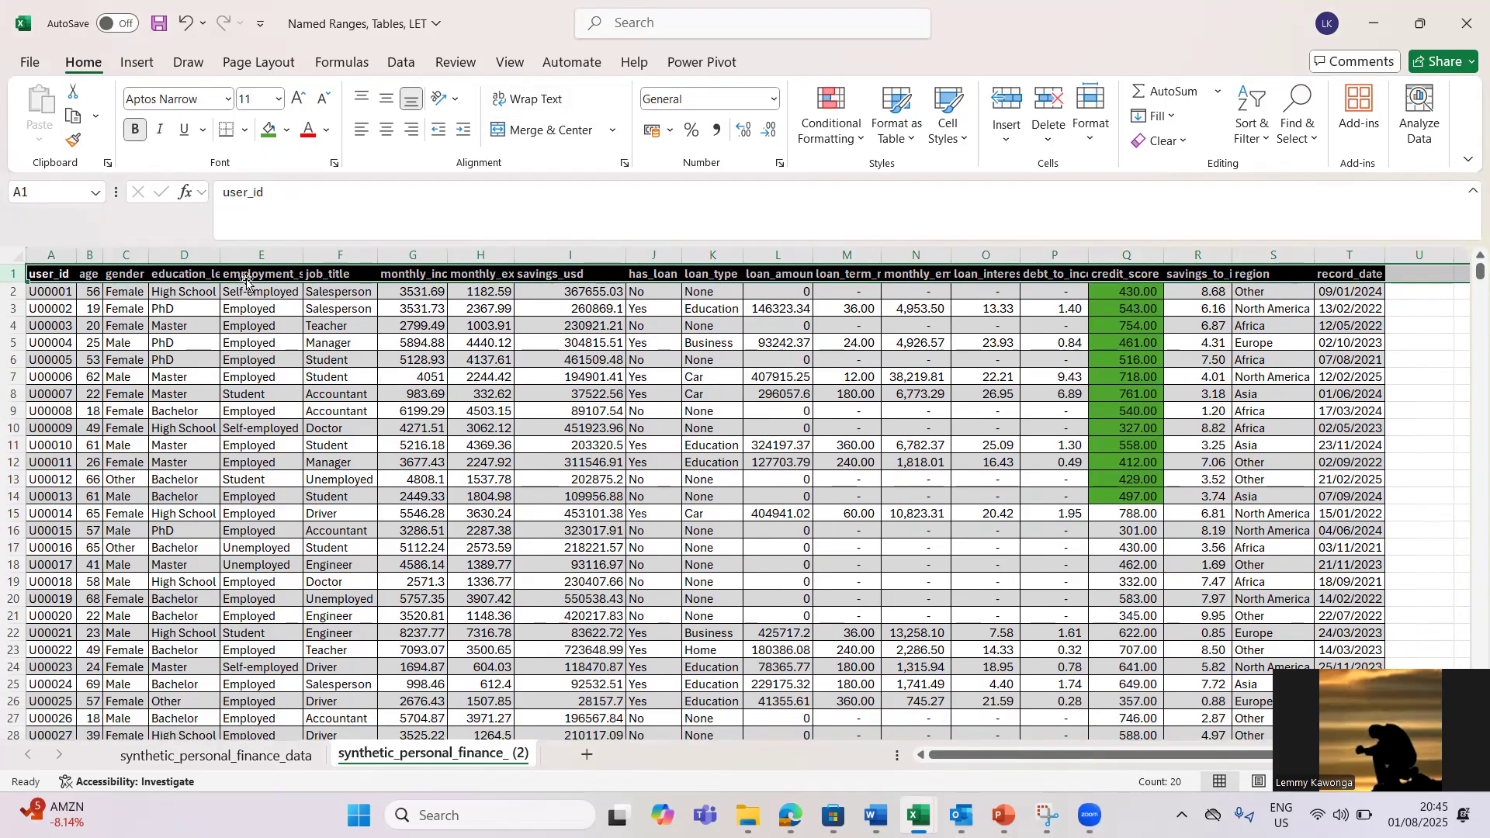
AutoFit the widths of all columns on the sheet so the headers fit on one line.
{"action": "left_click", "coordinate": [303, 392]}
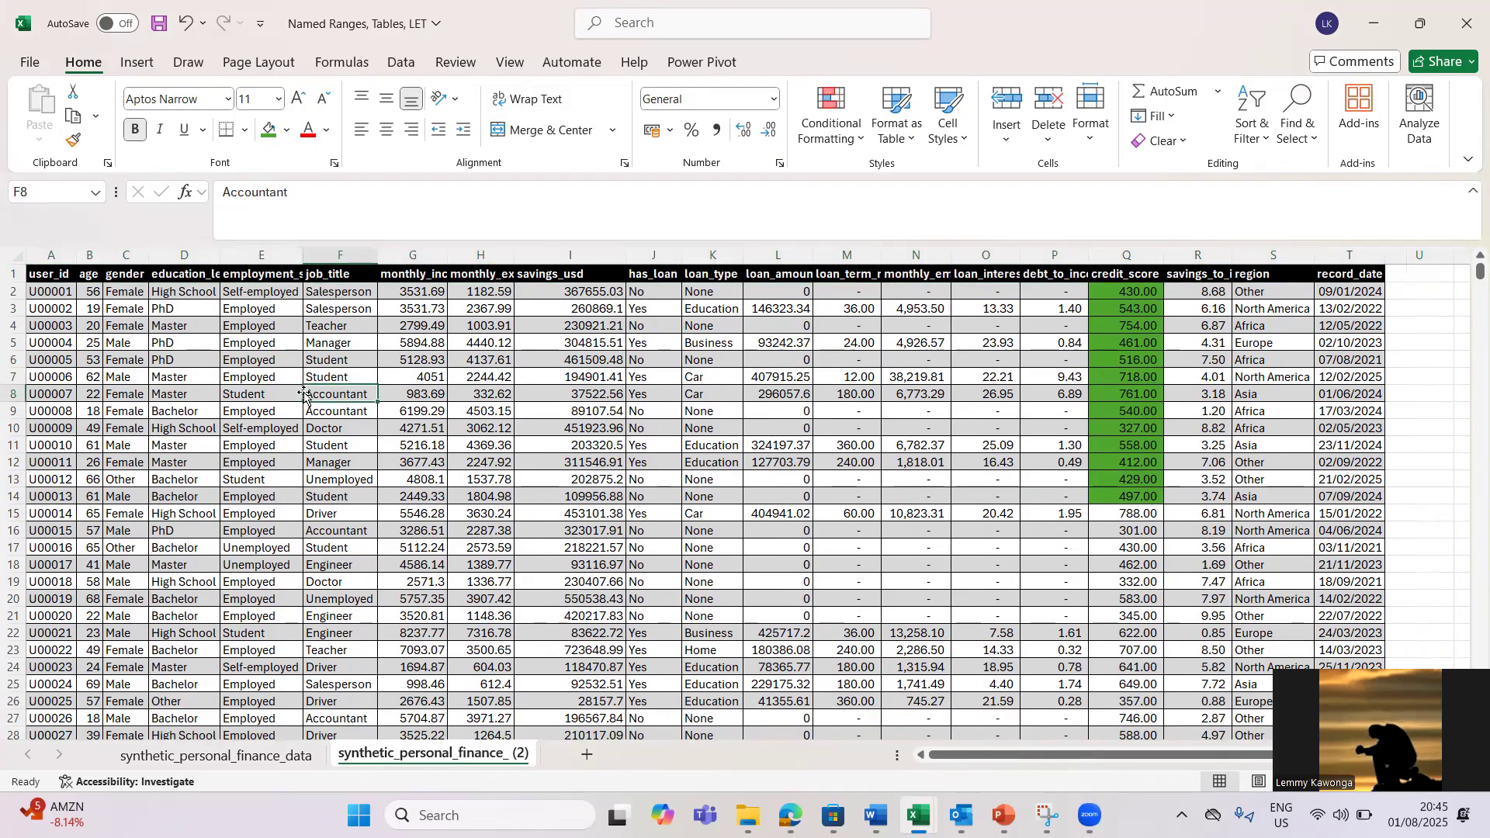
{"action": "left_click", "coordinate": [12, 256]}
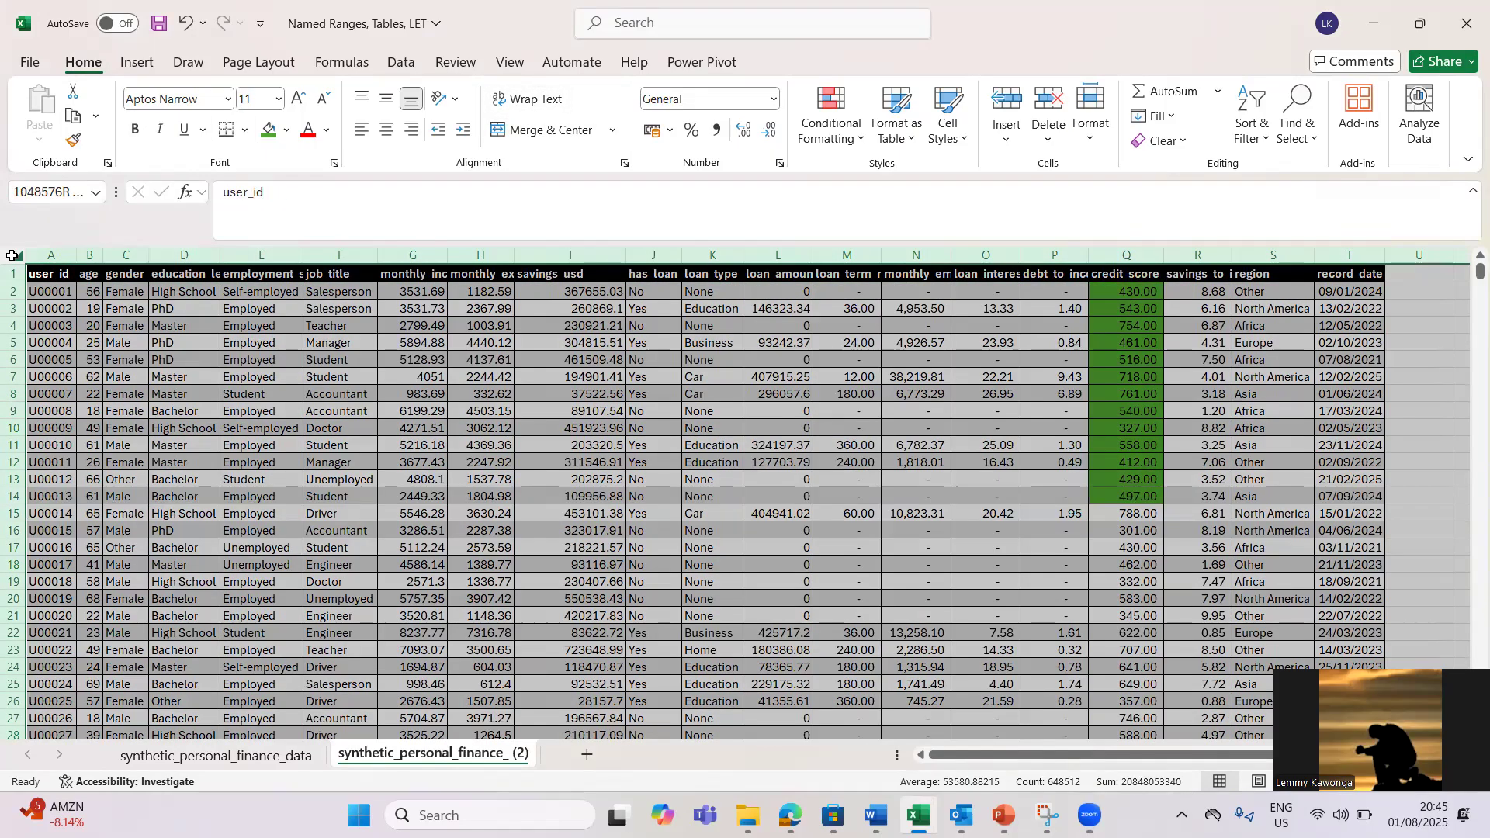
{"action": "double_click", "coordinate": [105, 254]}
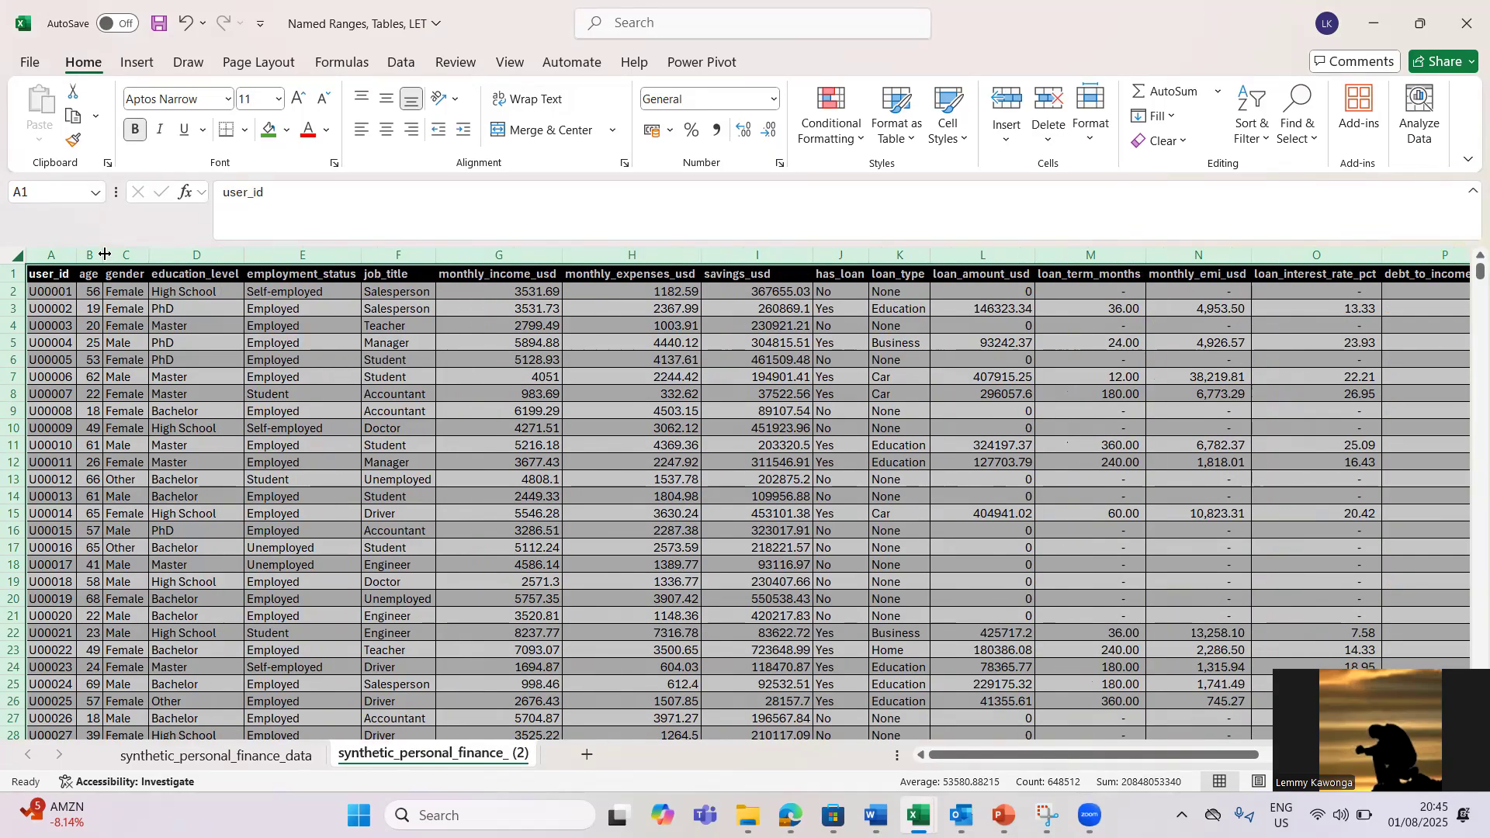
{"action": "left_click", "coordinate": [548, 456]}
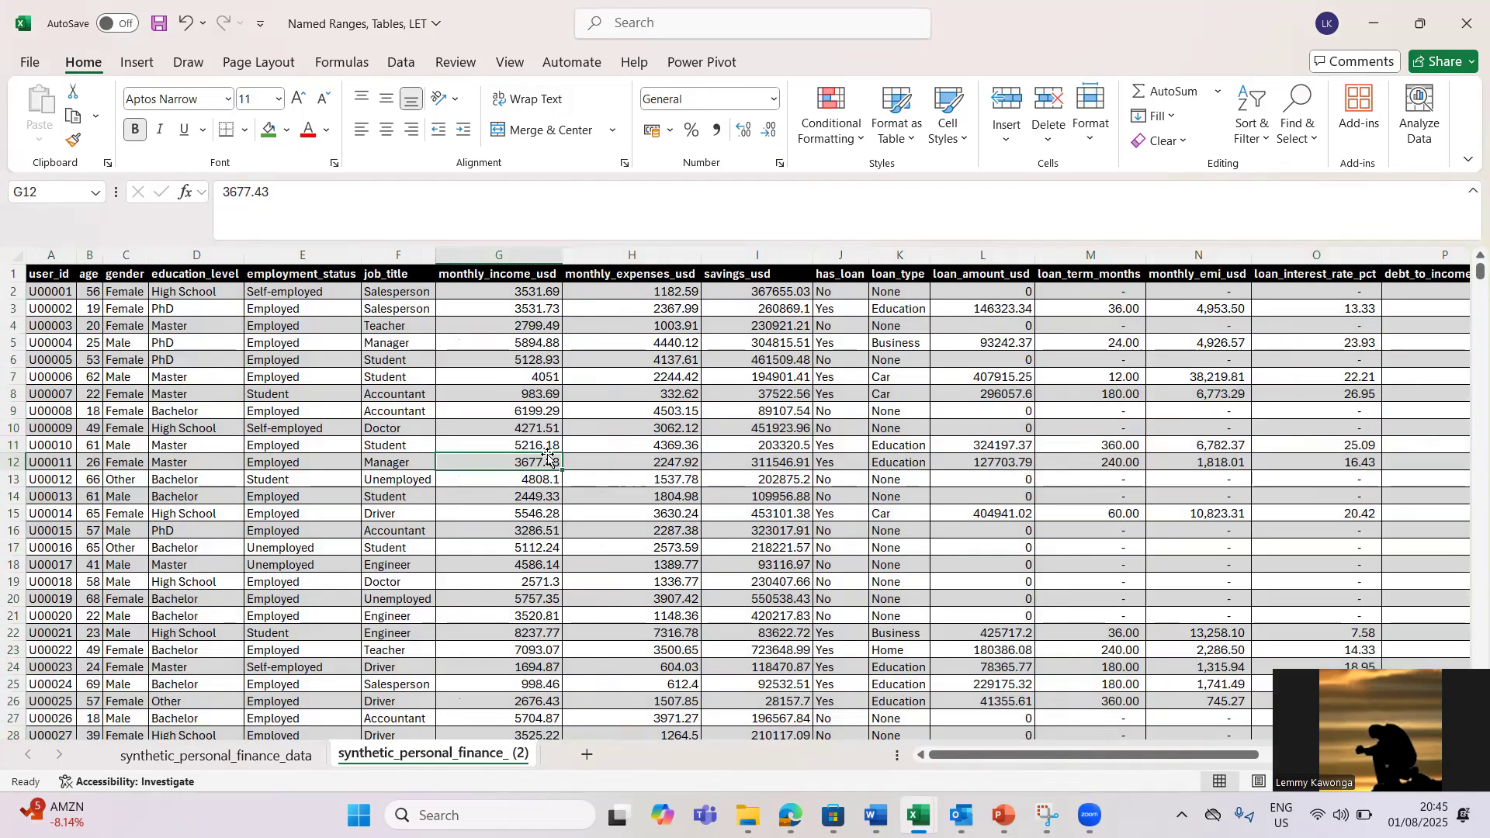
Look through the column headers, from employment_status and monthly_income_usd to loan_amount_usd, as candidates for named ranges.
{"action": "left_click", "coordinate": [295, 253]}
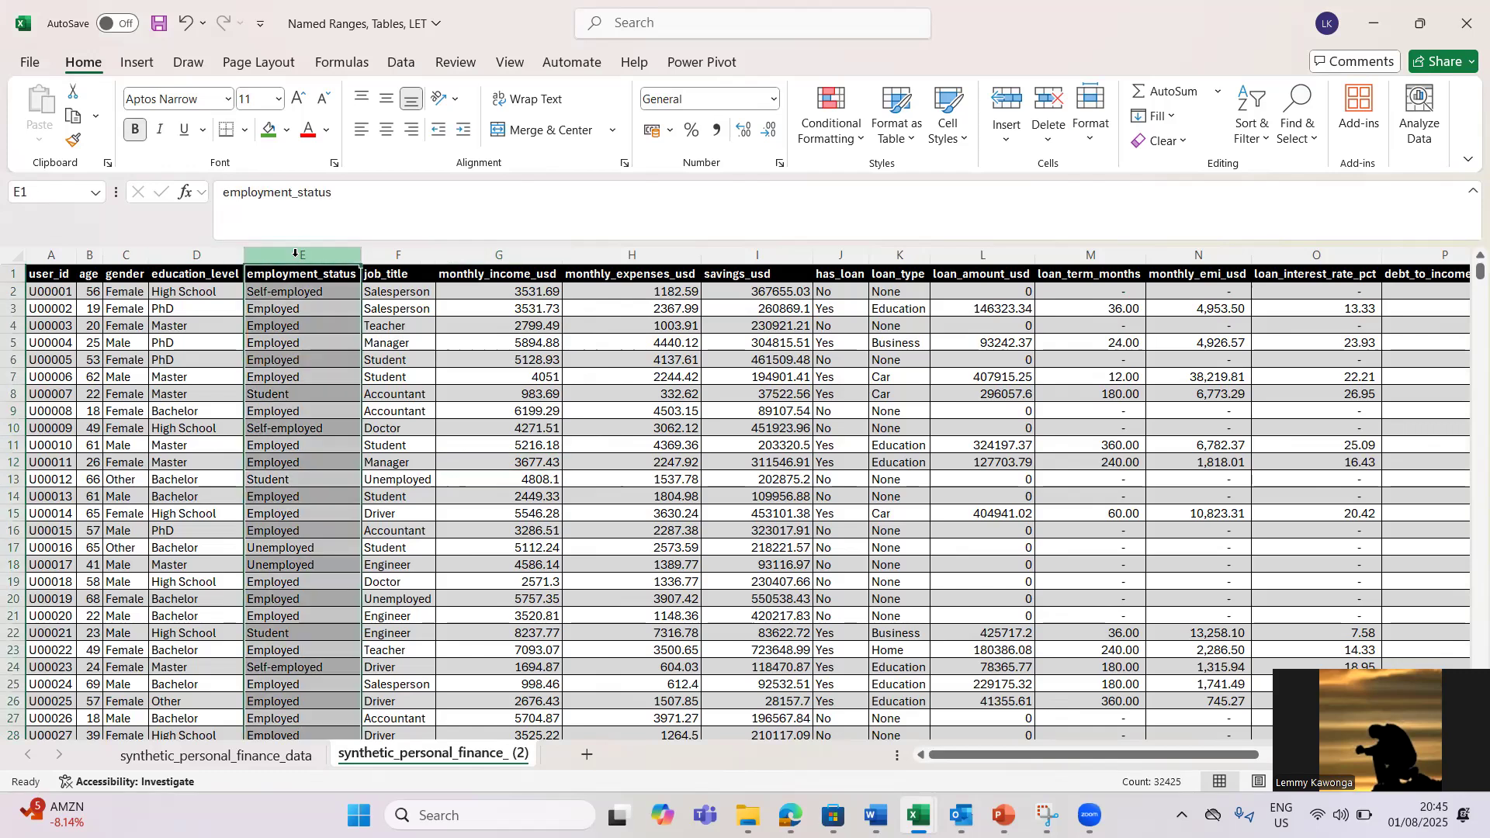
{"action": "left_click", "coordinate": [499, 254]}
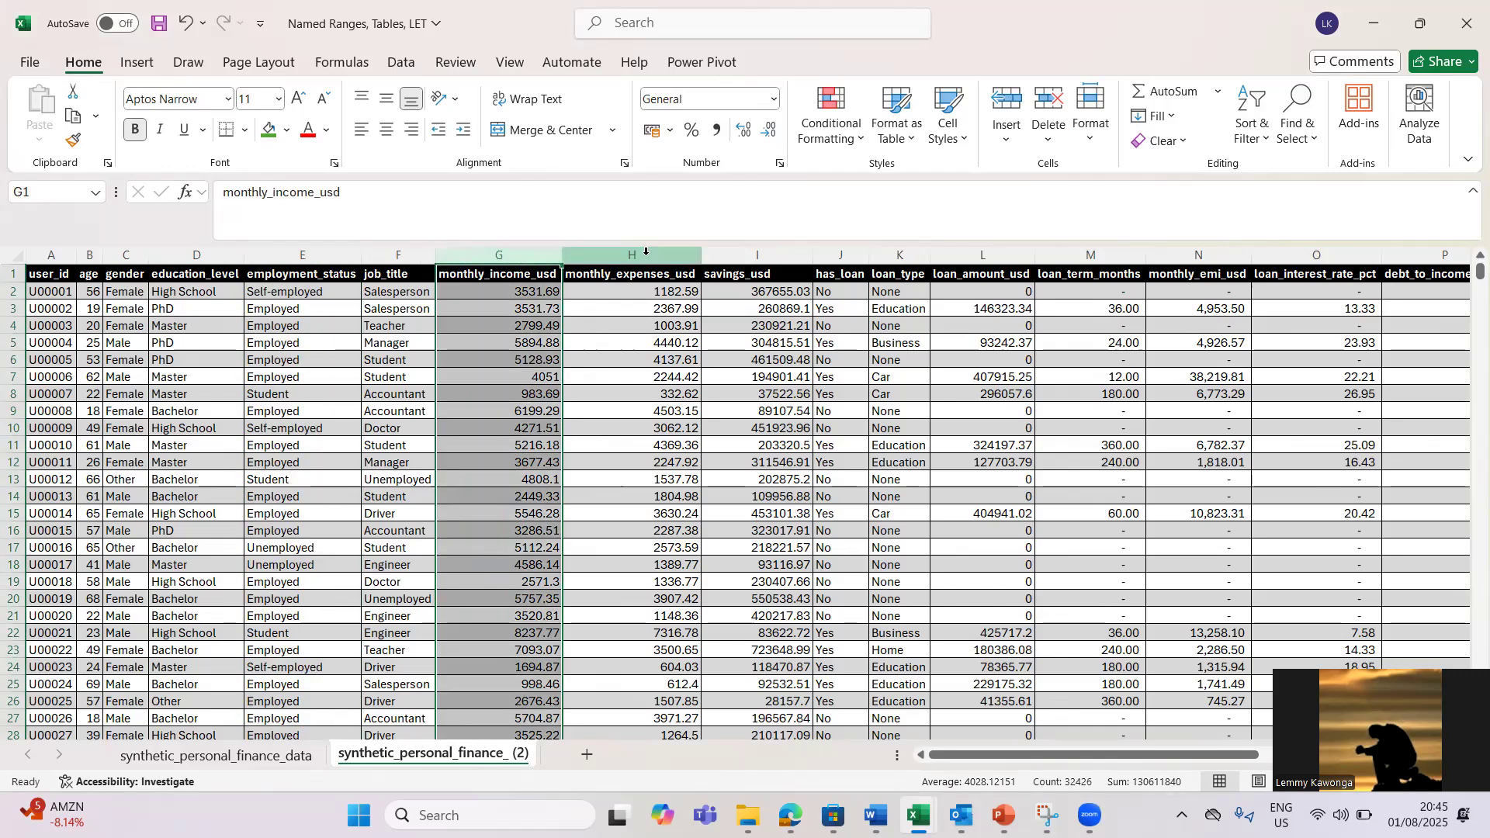
{"action": "left_click", "coordinate": [645, 252]}
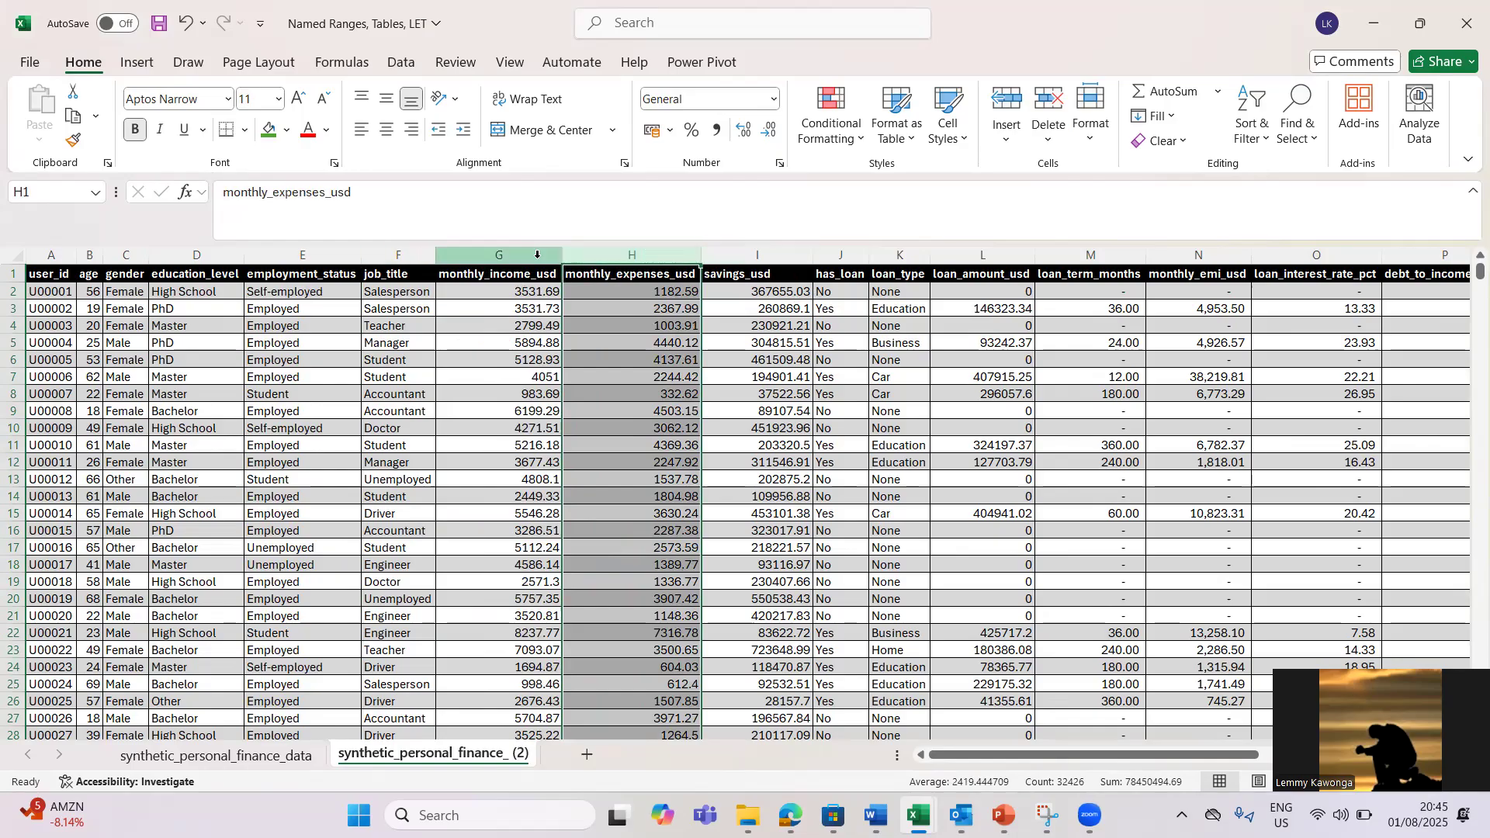
{"action": "left_click", "coordinate": [457, 275]}
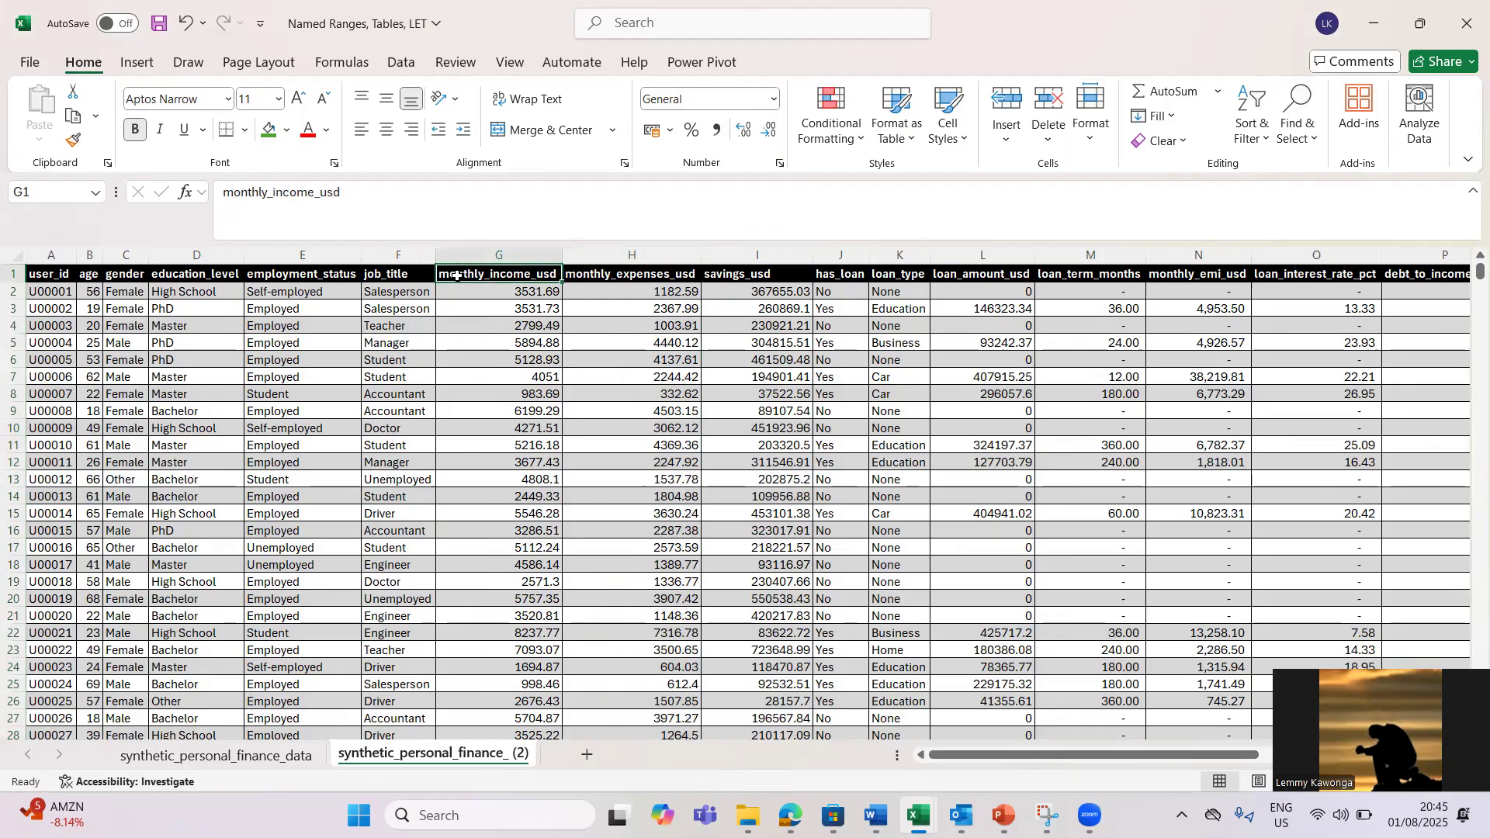
{"action": "left_click", "coordinate": [571, 280]}
{"action": "left_click", "coordinate": [734, 280]}
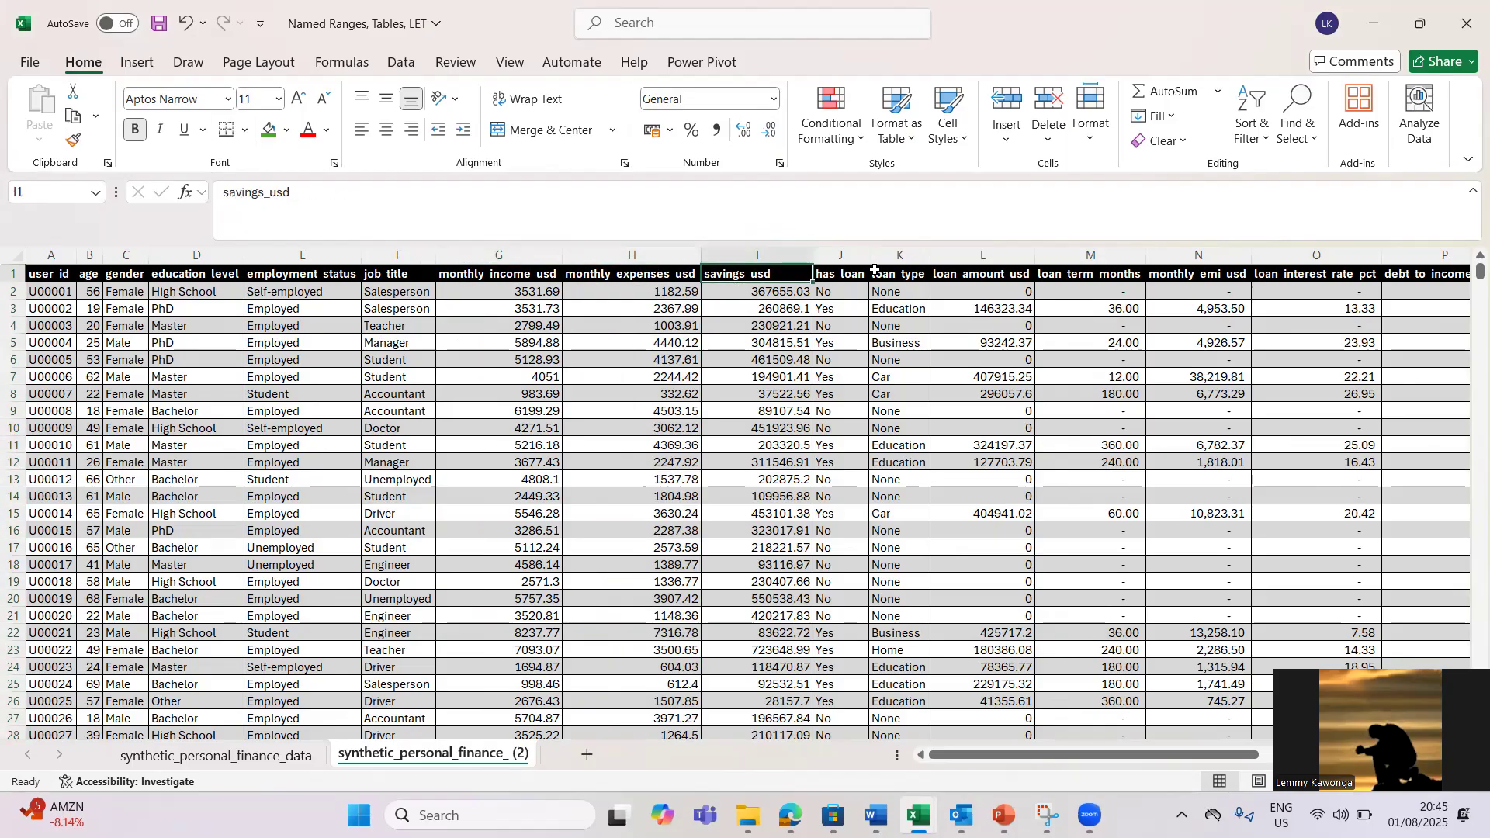
{"action": "left_click", "coordinate": [839, 276]}
{"action": "left_click", "coordinate": [904, 280]}
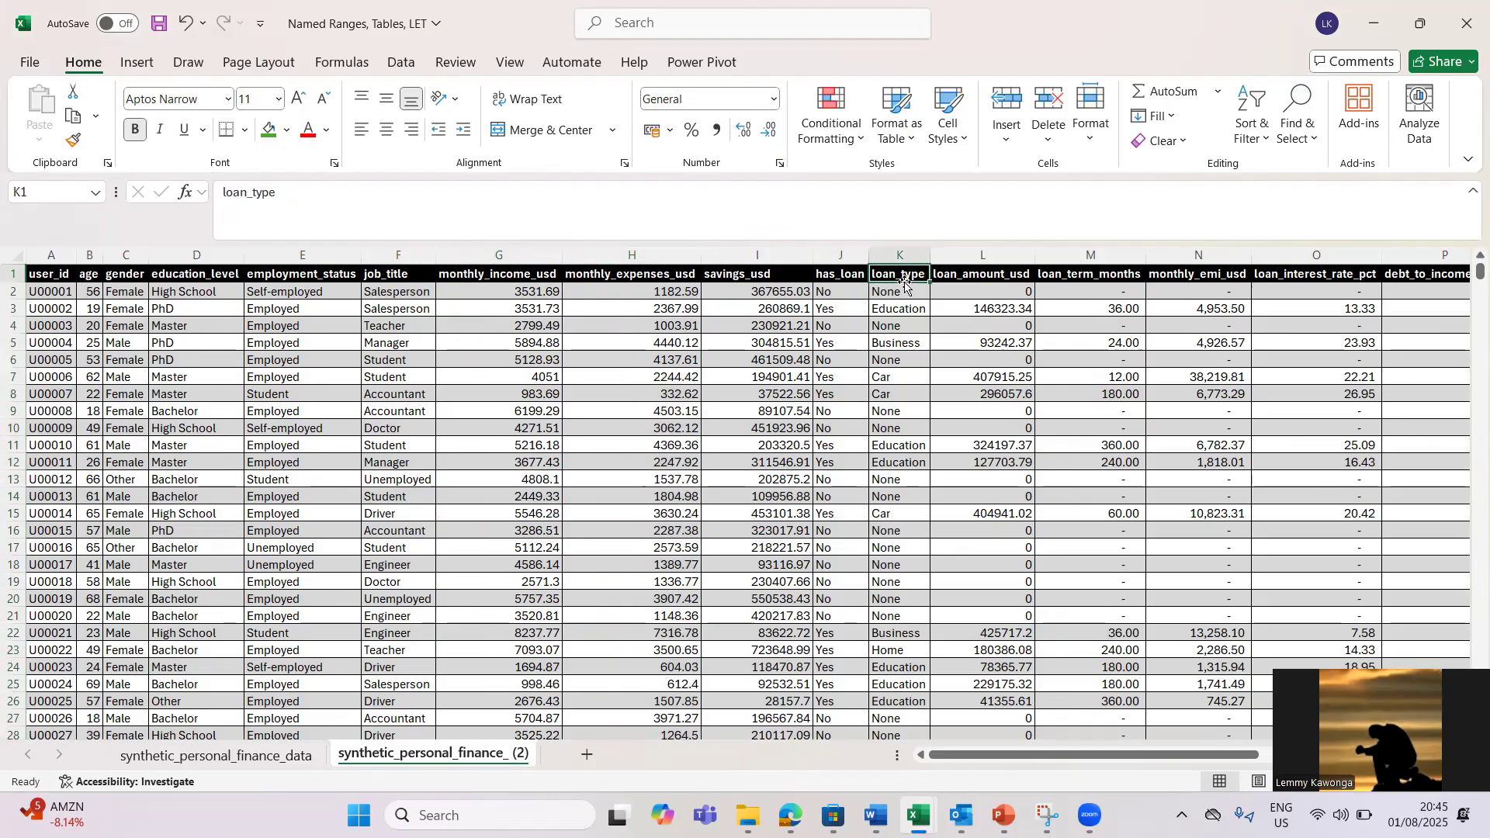
{"action": "left_click", "coordinate": [953, 283]}
{"action": "left_click", "coordinate": [95, 306]}
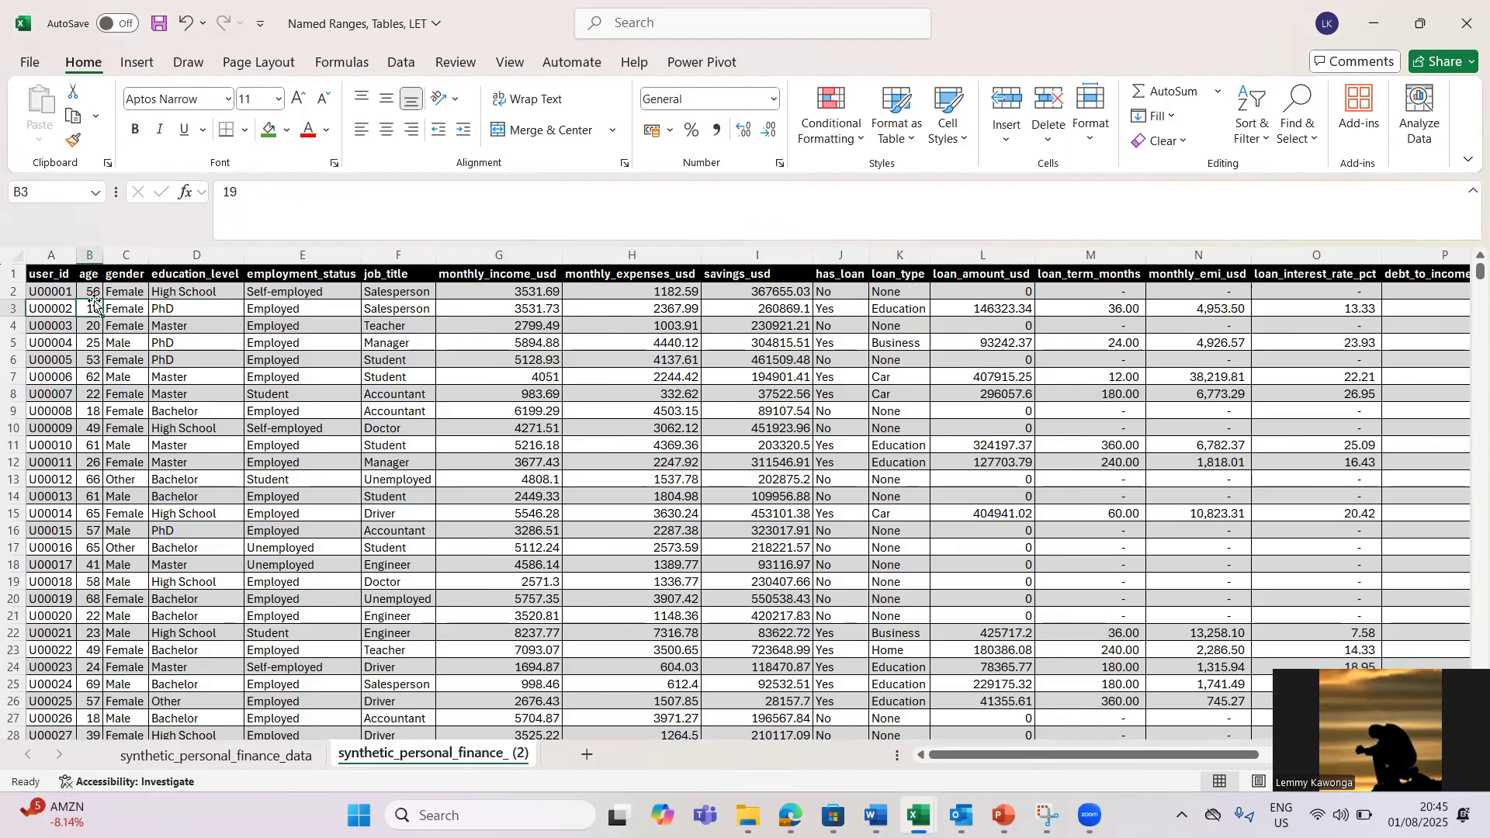
{"action": "left_click", "coordinate": [191, 365]}
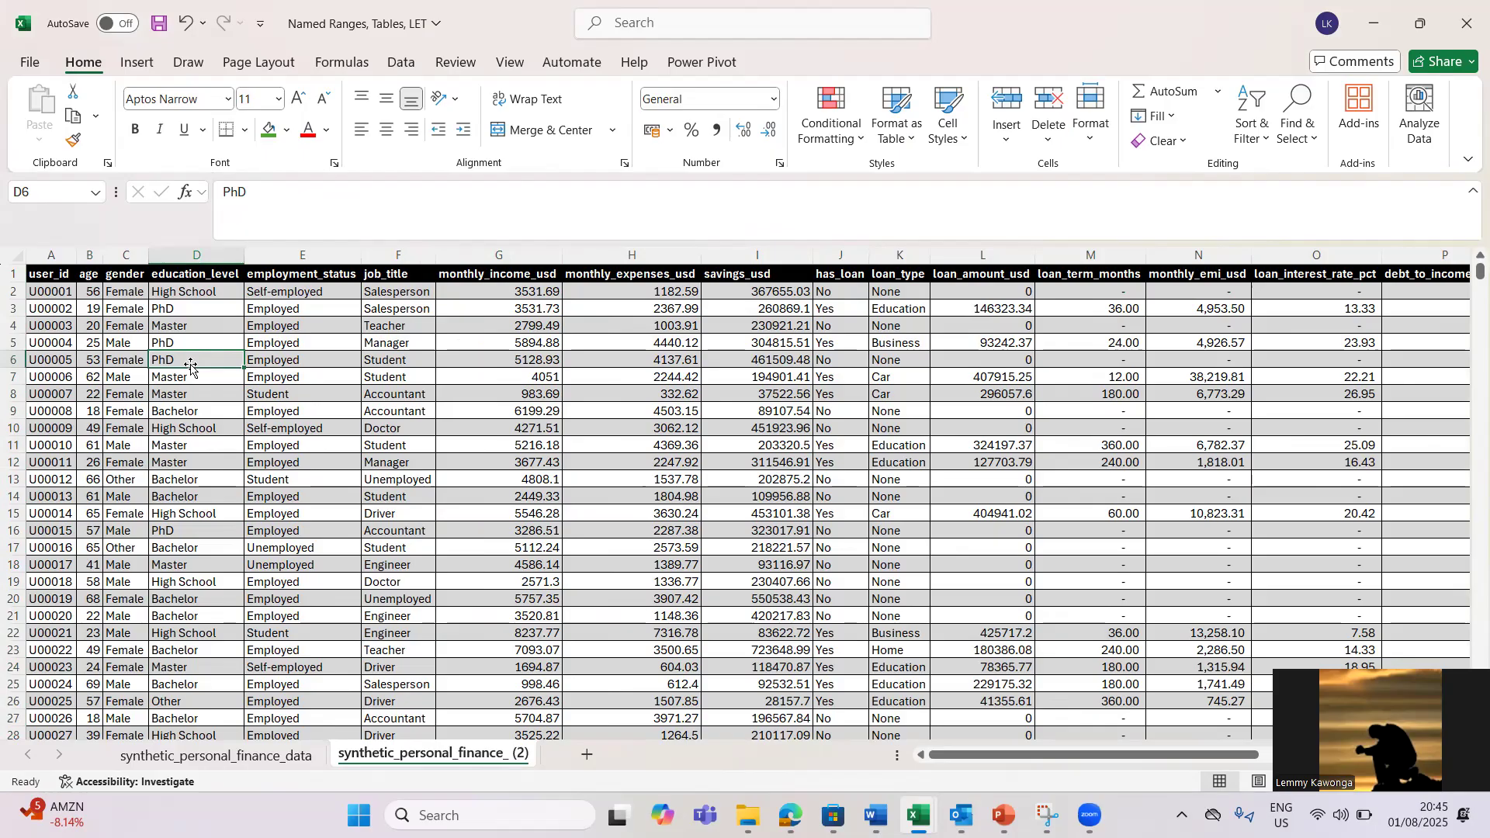
Select the full data range from the user_id header in A1 to T32425, excluding the totals row.
{"action": "left_click", "coordinate": [39, 278]}
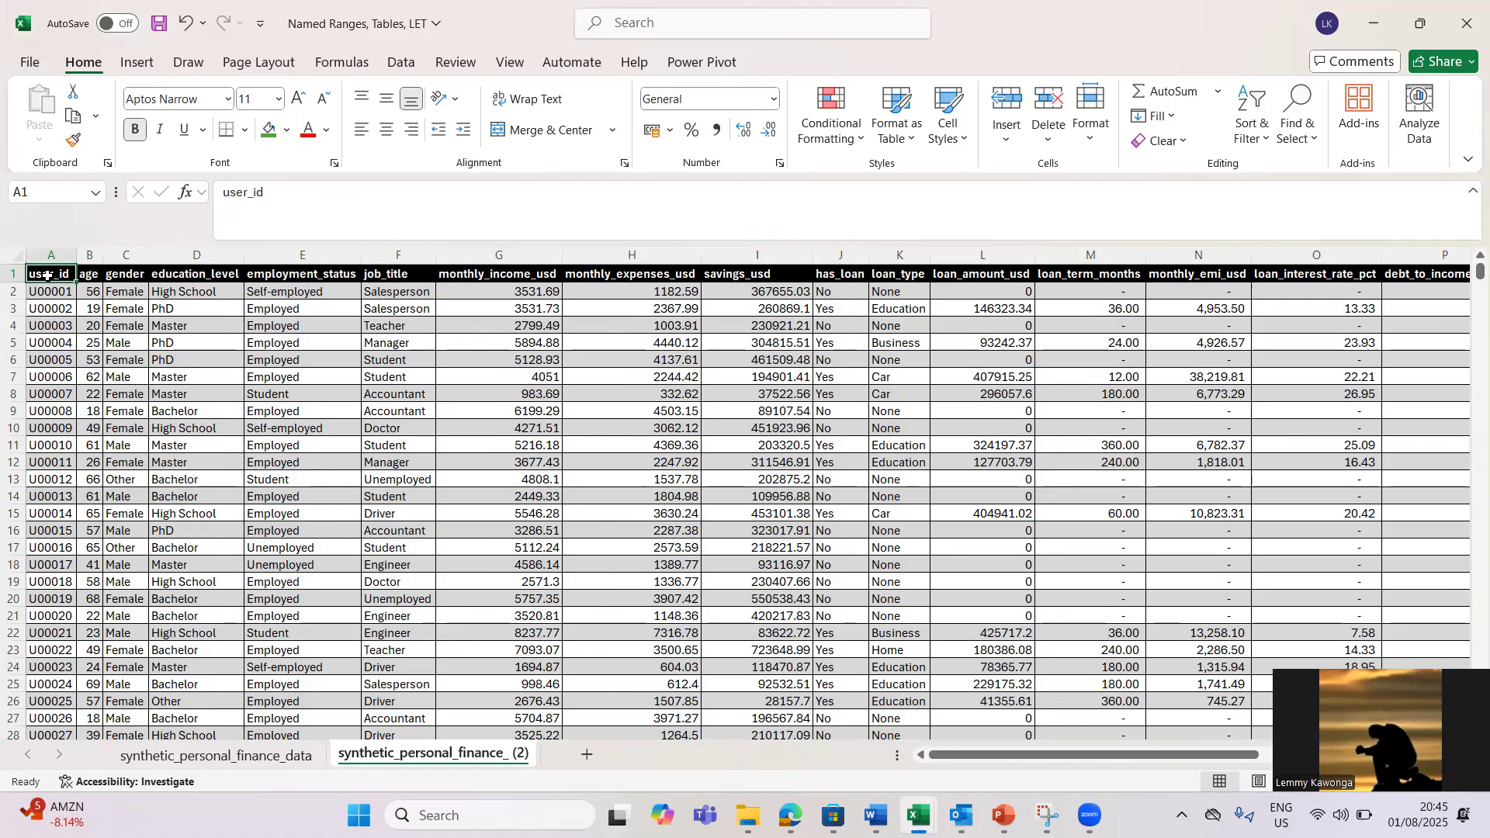
{"action": "key", "text": "ctrl+shift+Right"}
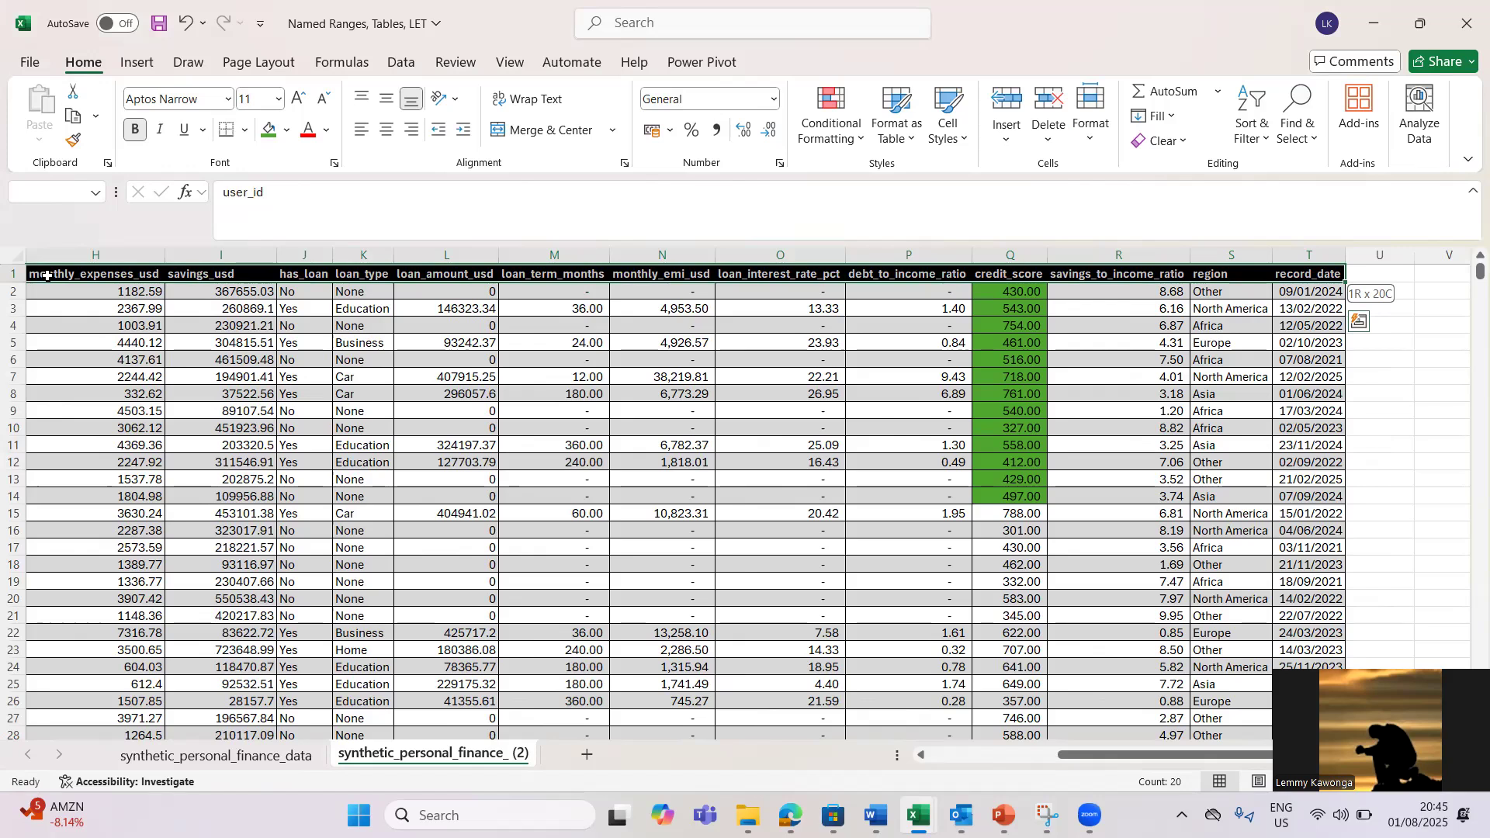
{"action": "key", "text": "ctrl+shift+Down"}
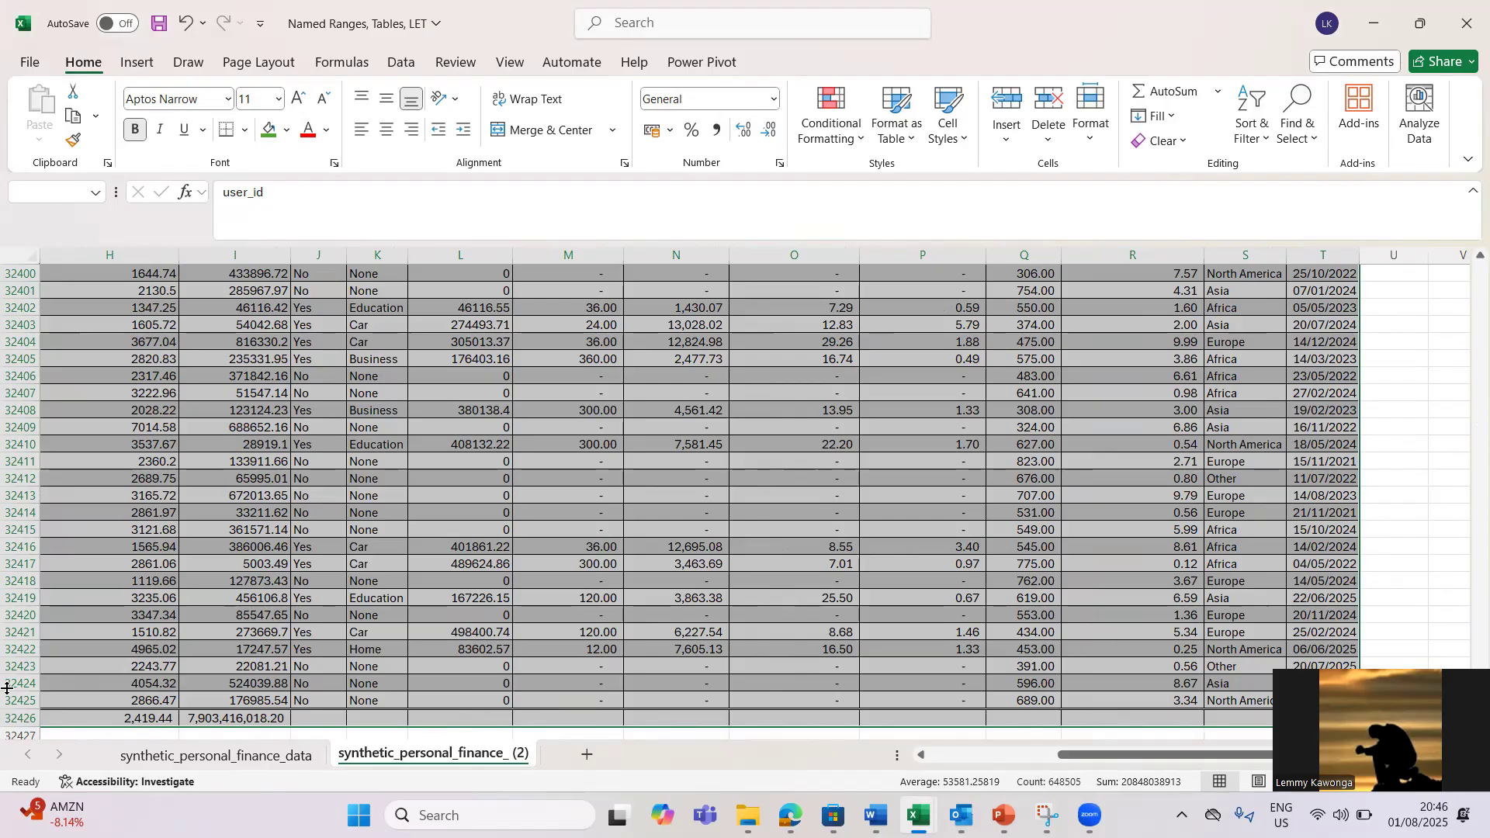
{"action": "key", "text": "shift+Up"}
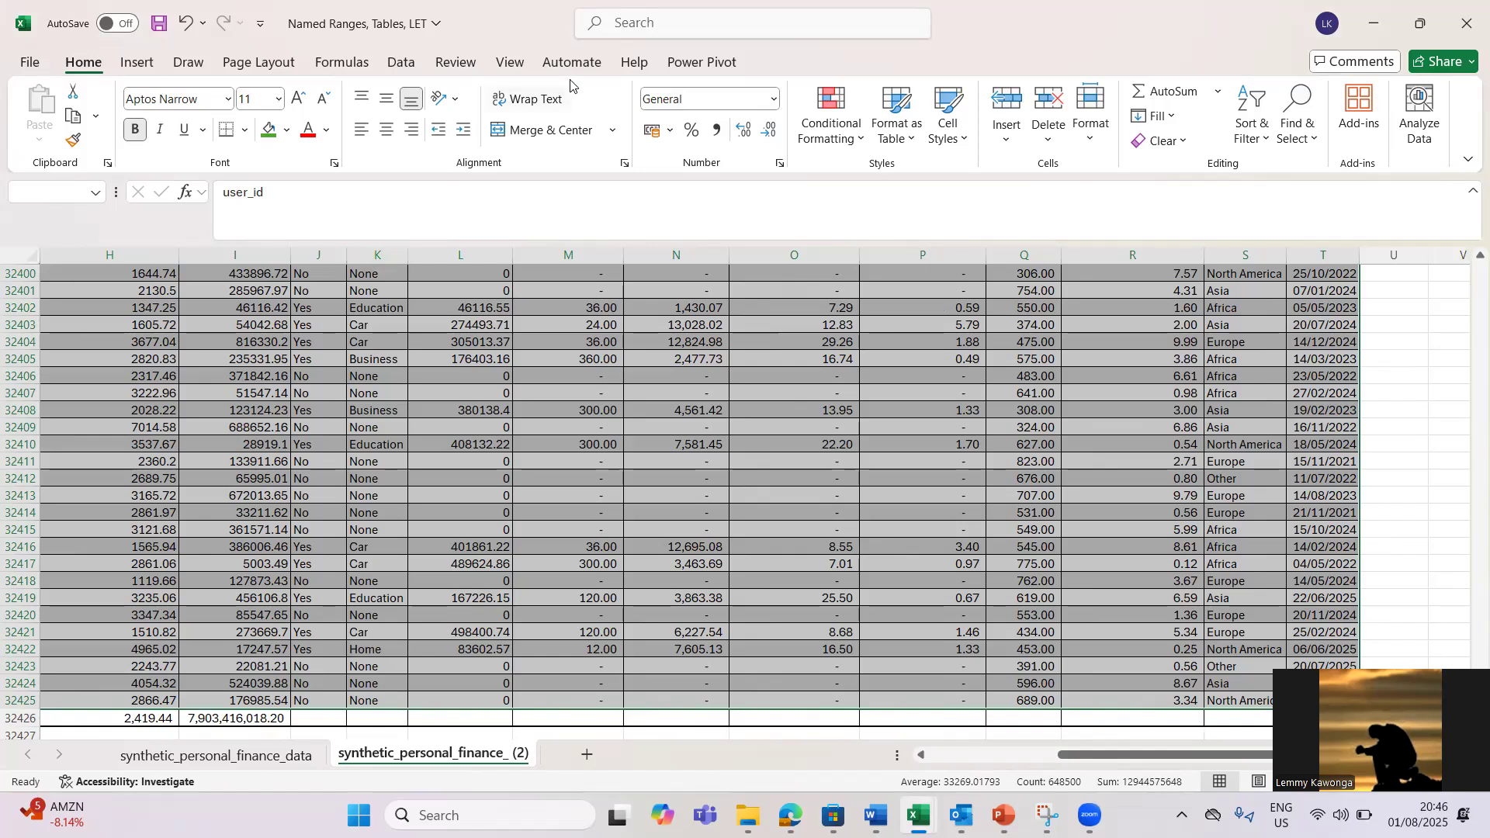
Create names from the selection using only the top row, and replace the existing definition of credit_score.
{"action": "left_click", "coordinate": [347, 67]}
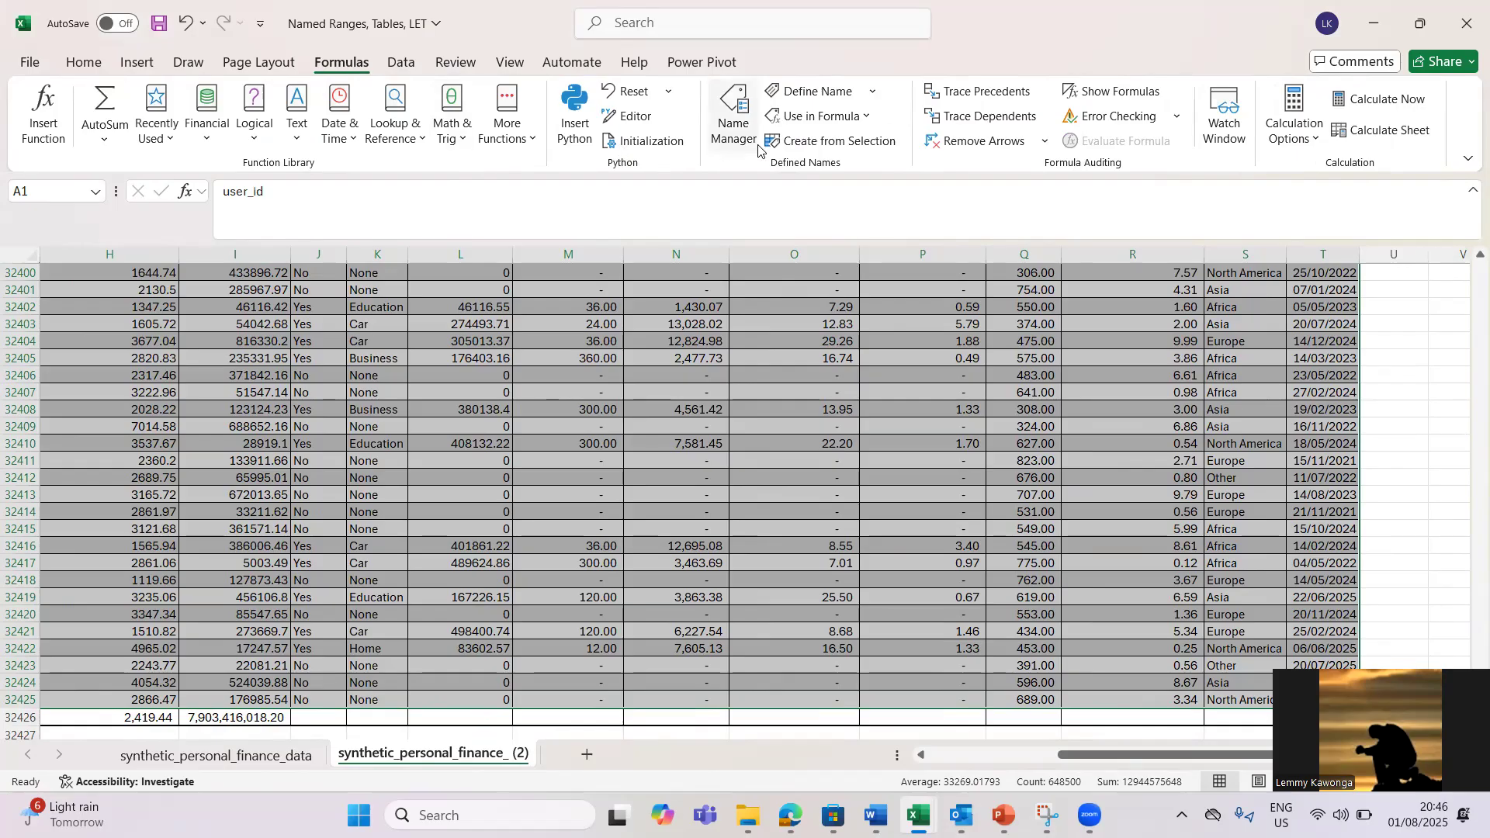
{"action": "left_click", "coordinate": [829, 145]}
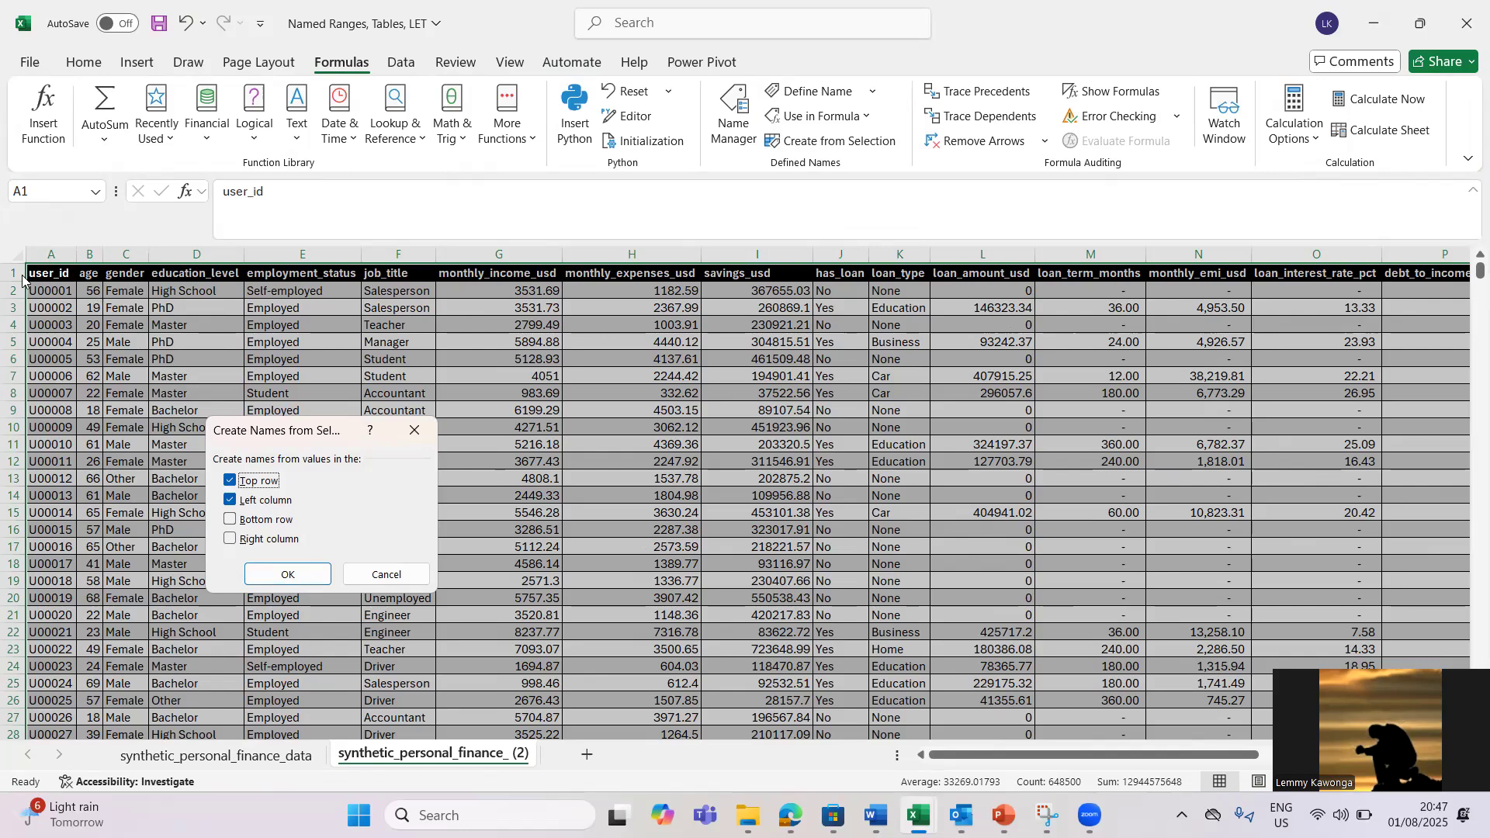
{"action": "left_click", "coordinate": [232, 502]}
{"action": "left_click", "coordinate": [303, 578]}
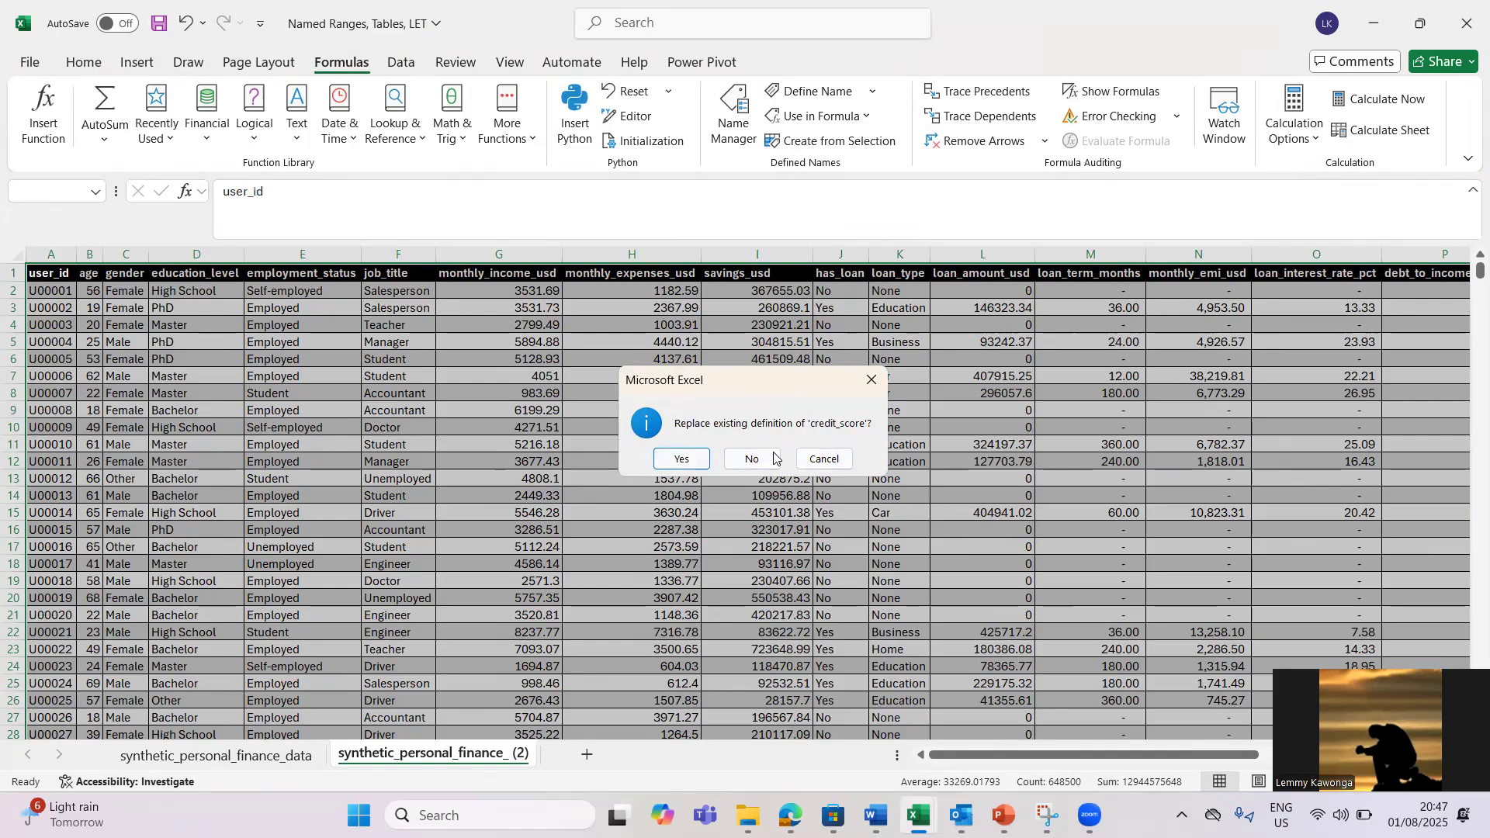
{"action": "left_click", "coordinate": [679, 459]}
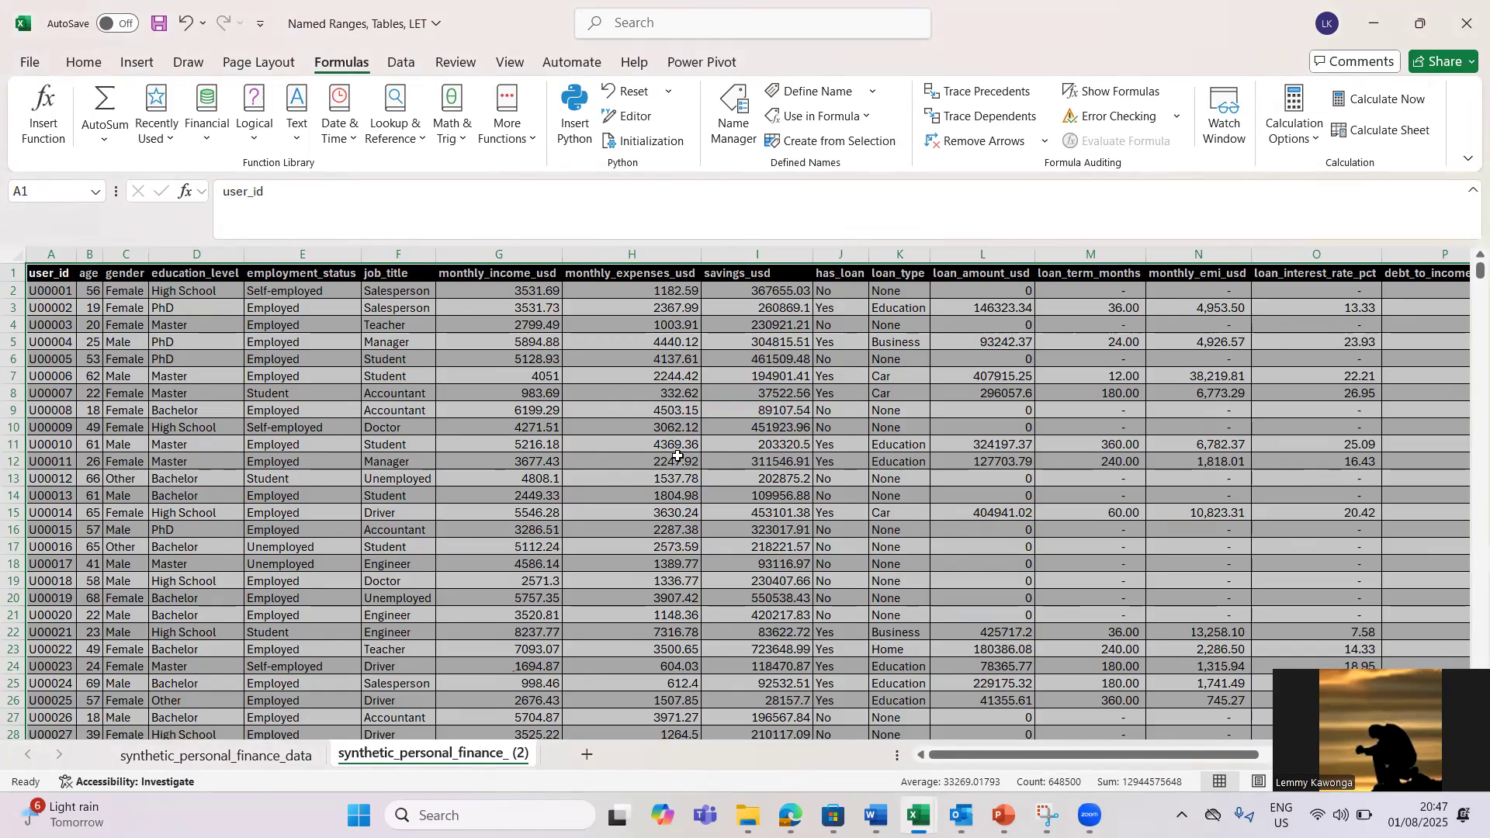
Go to the region named range by choosing its name from the list of defined names.
{"action": "left_click", "coordinate": [568, 363]}
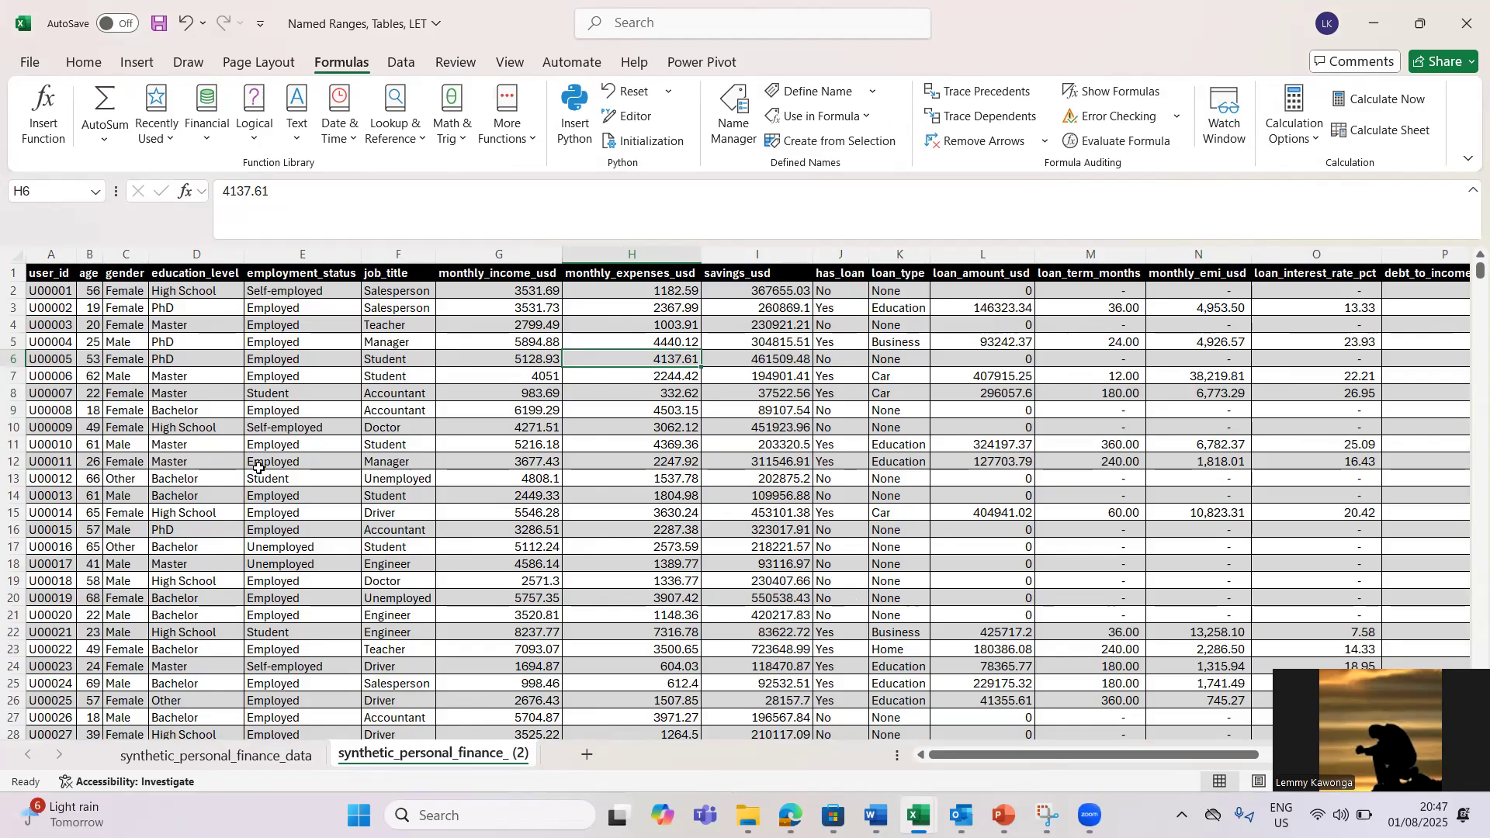
{"action": "left_click", "coordinate": [451, 476]}
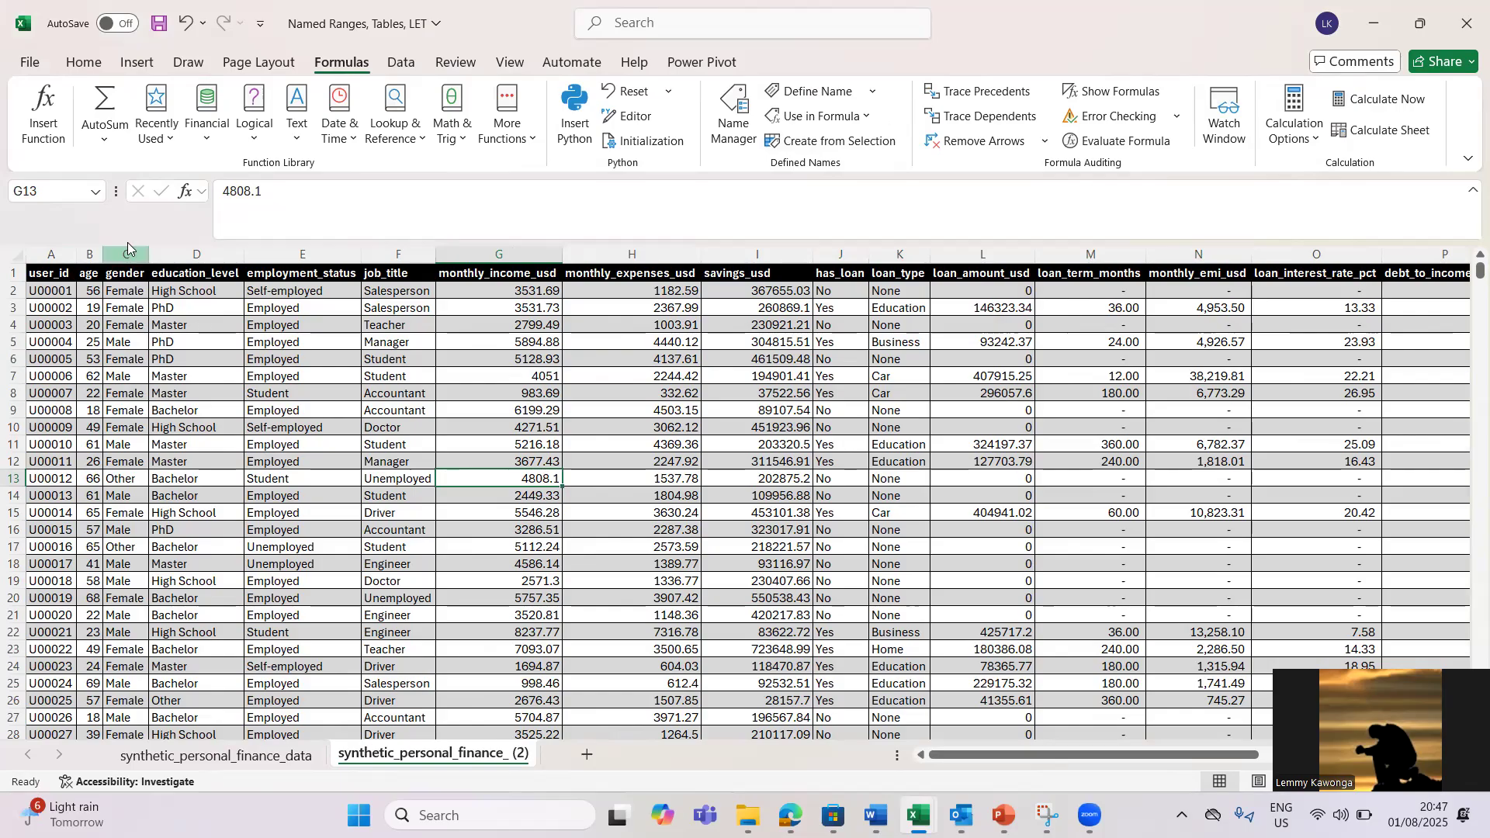
{"action": "left_click", "coordinate": [94, 196]}
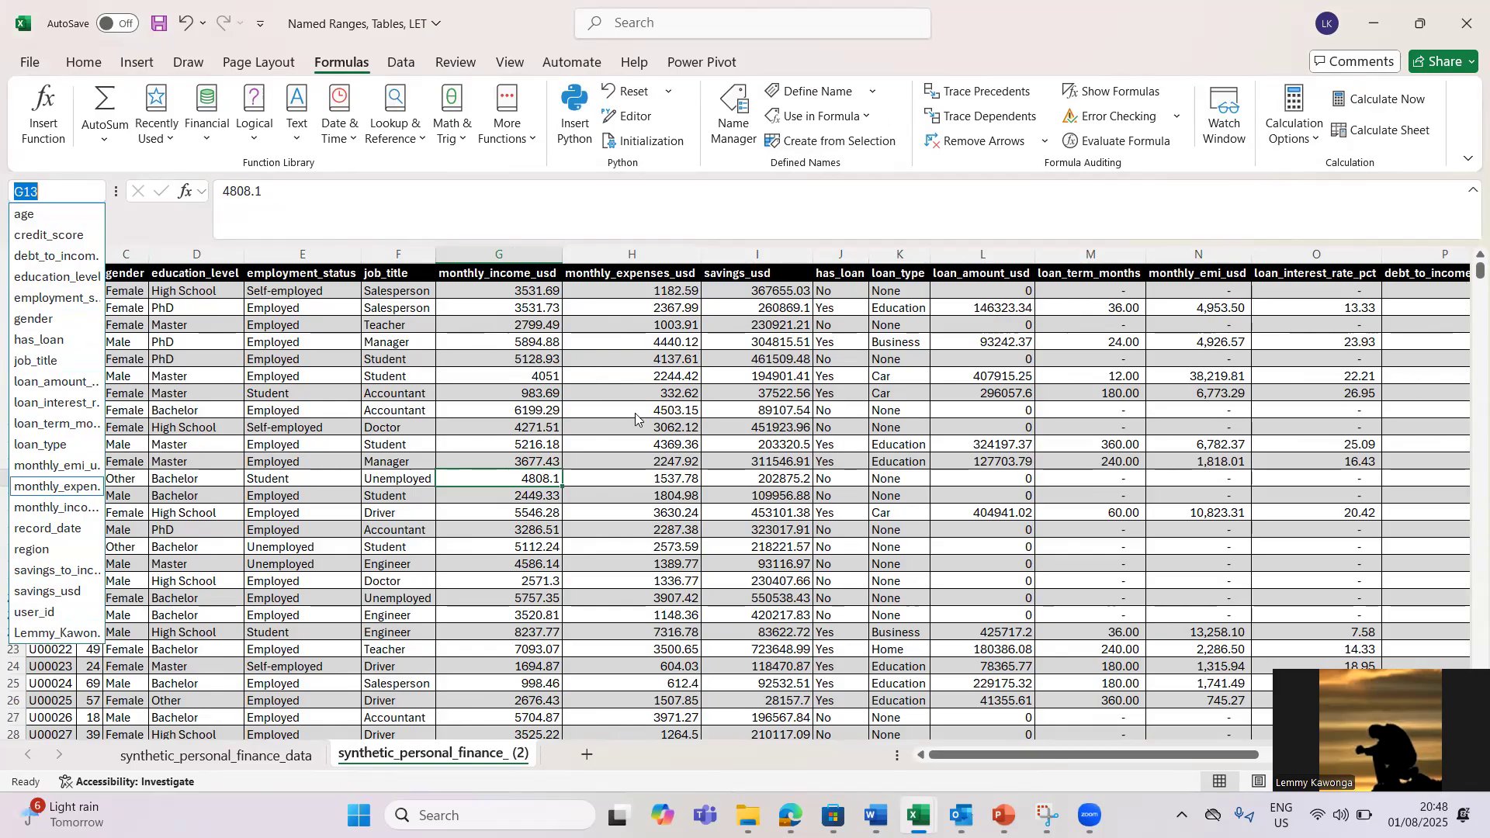
{"action": "left_click", "coordinate": [39, 551]}
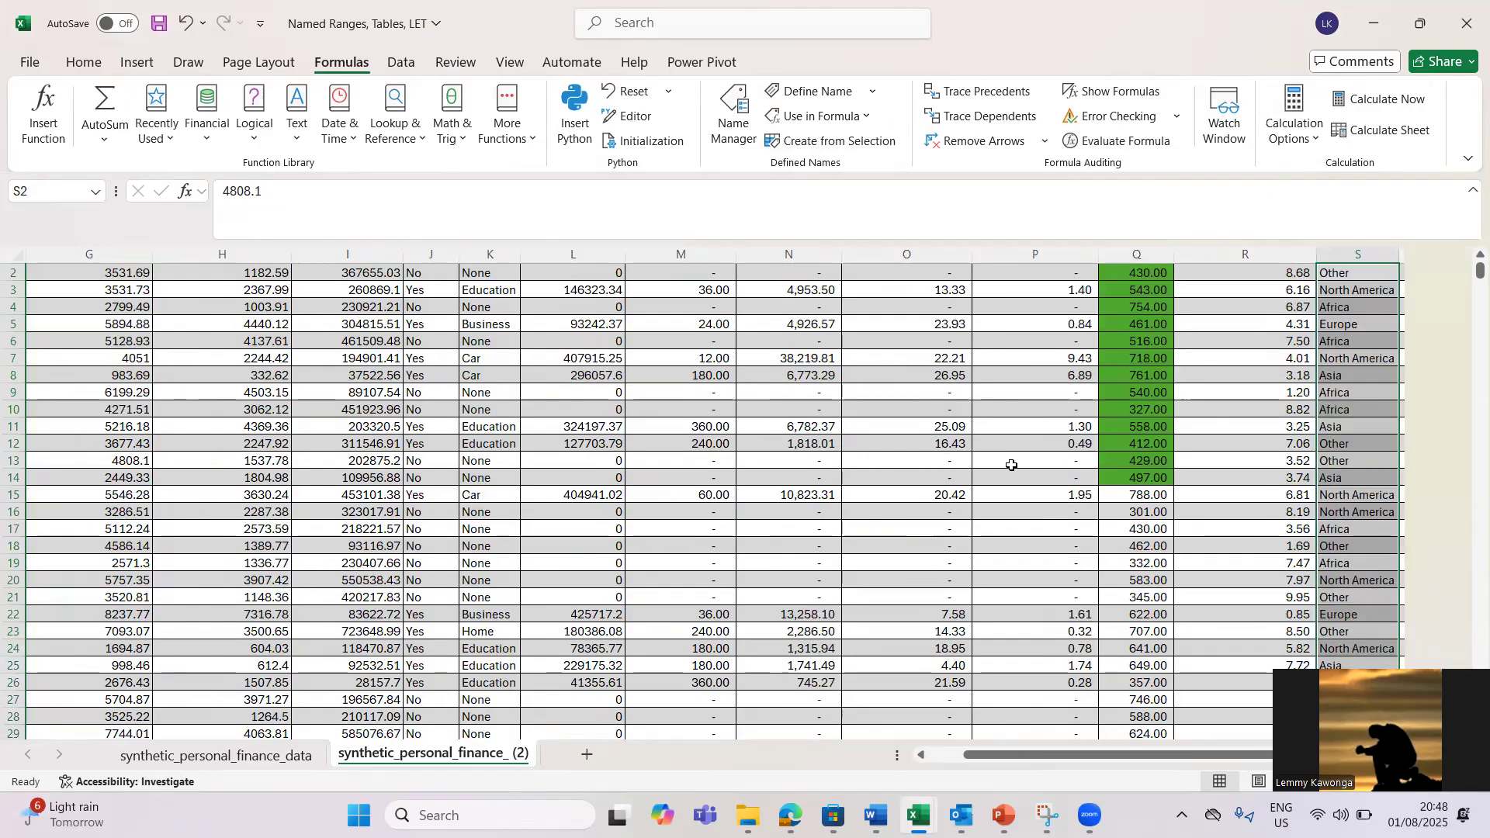
{"action": "scroll", "coordinate": [1326, 329], "scroll_direction": "right", "scroll_amount": 1}
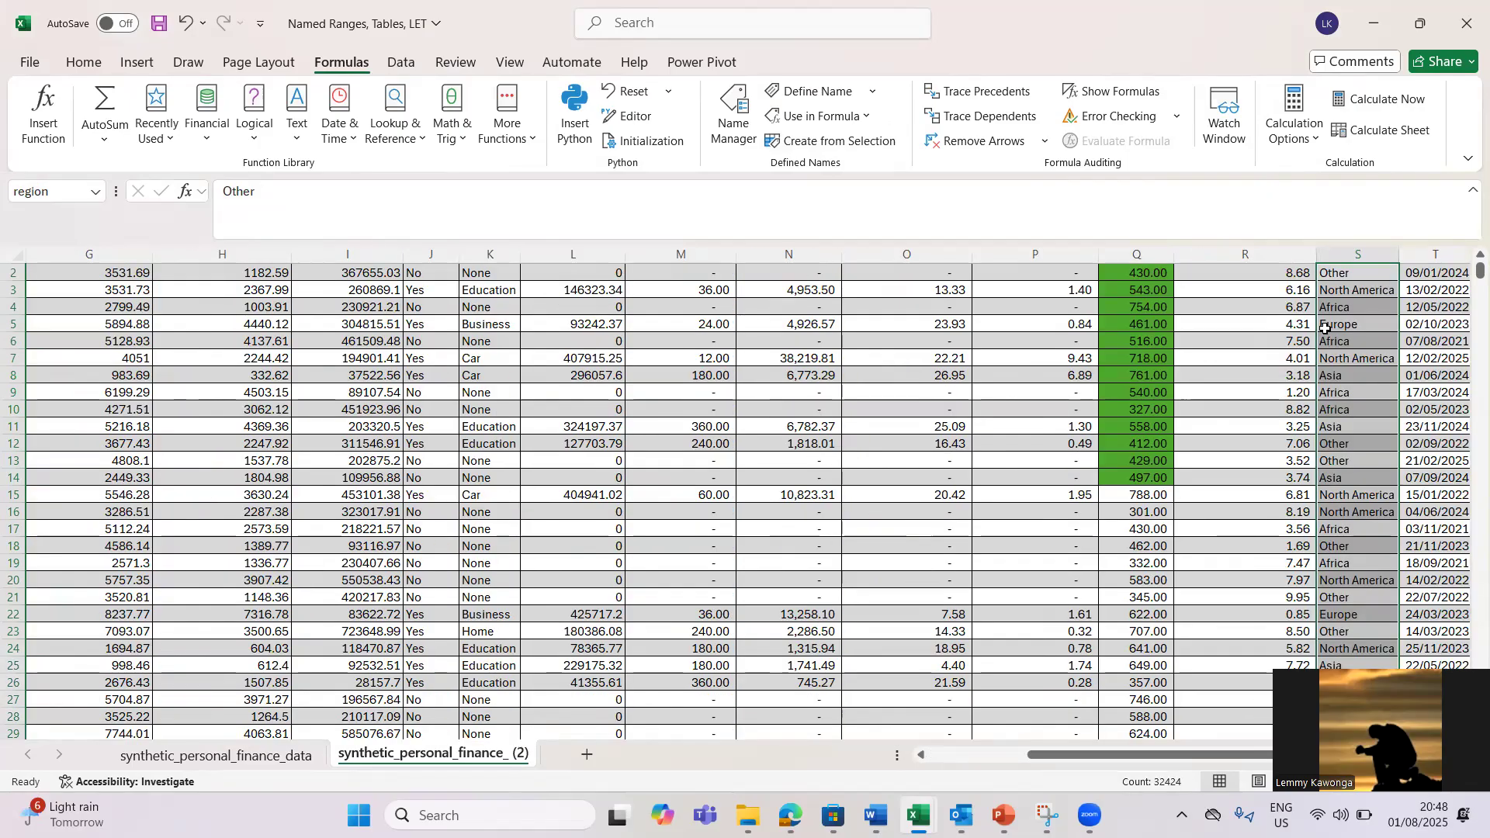
Jump to the job_title named range, then deselect it and return to the header row.
{"action": "left_click", "coordinate": [93, 194]}
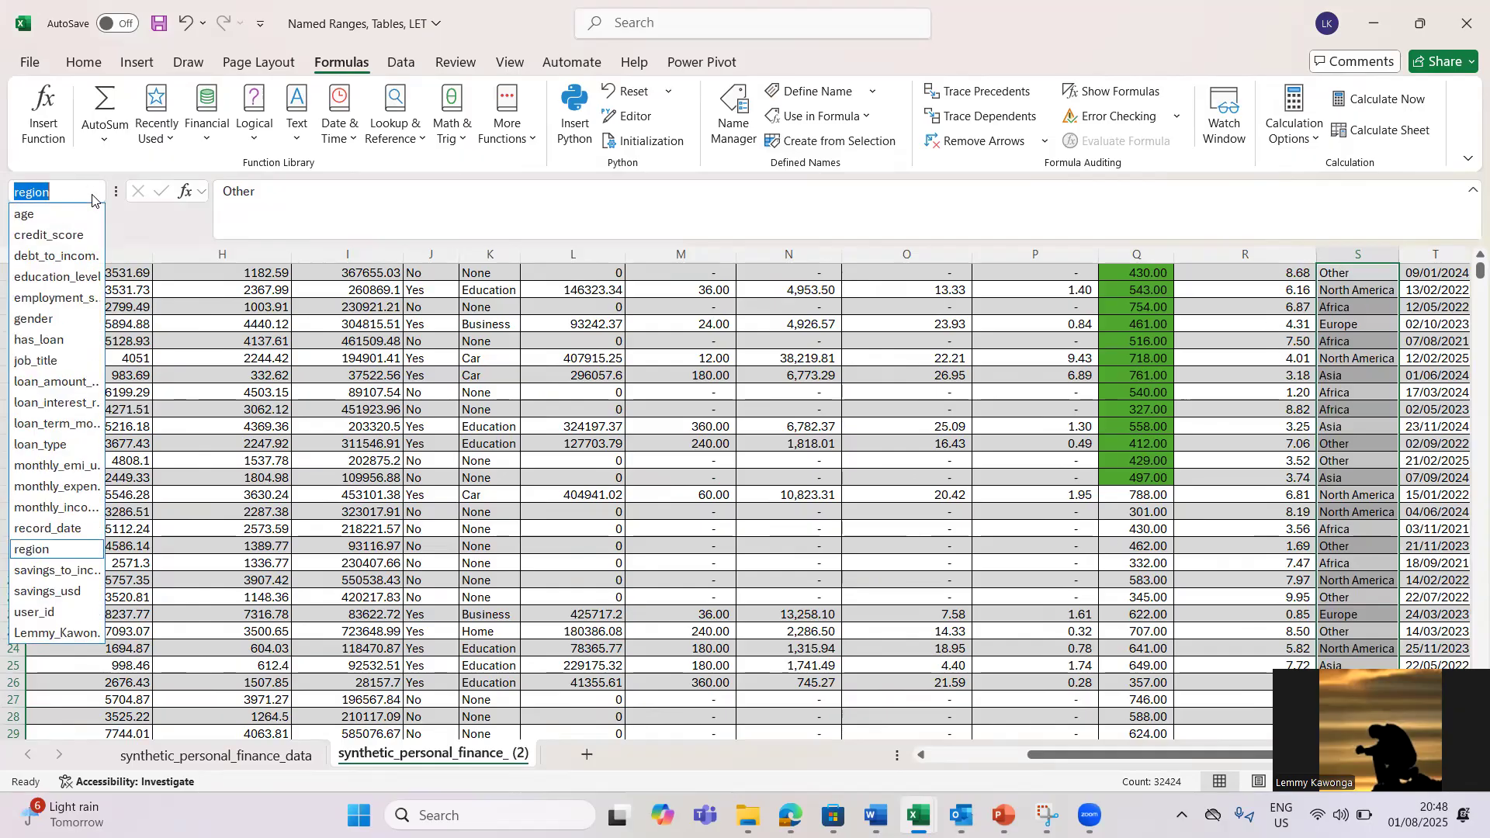
{"action": "left_click", "coordinate": [34, 365]}
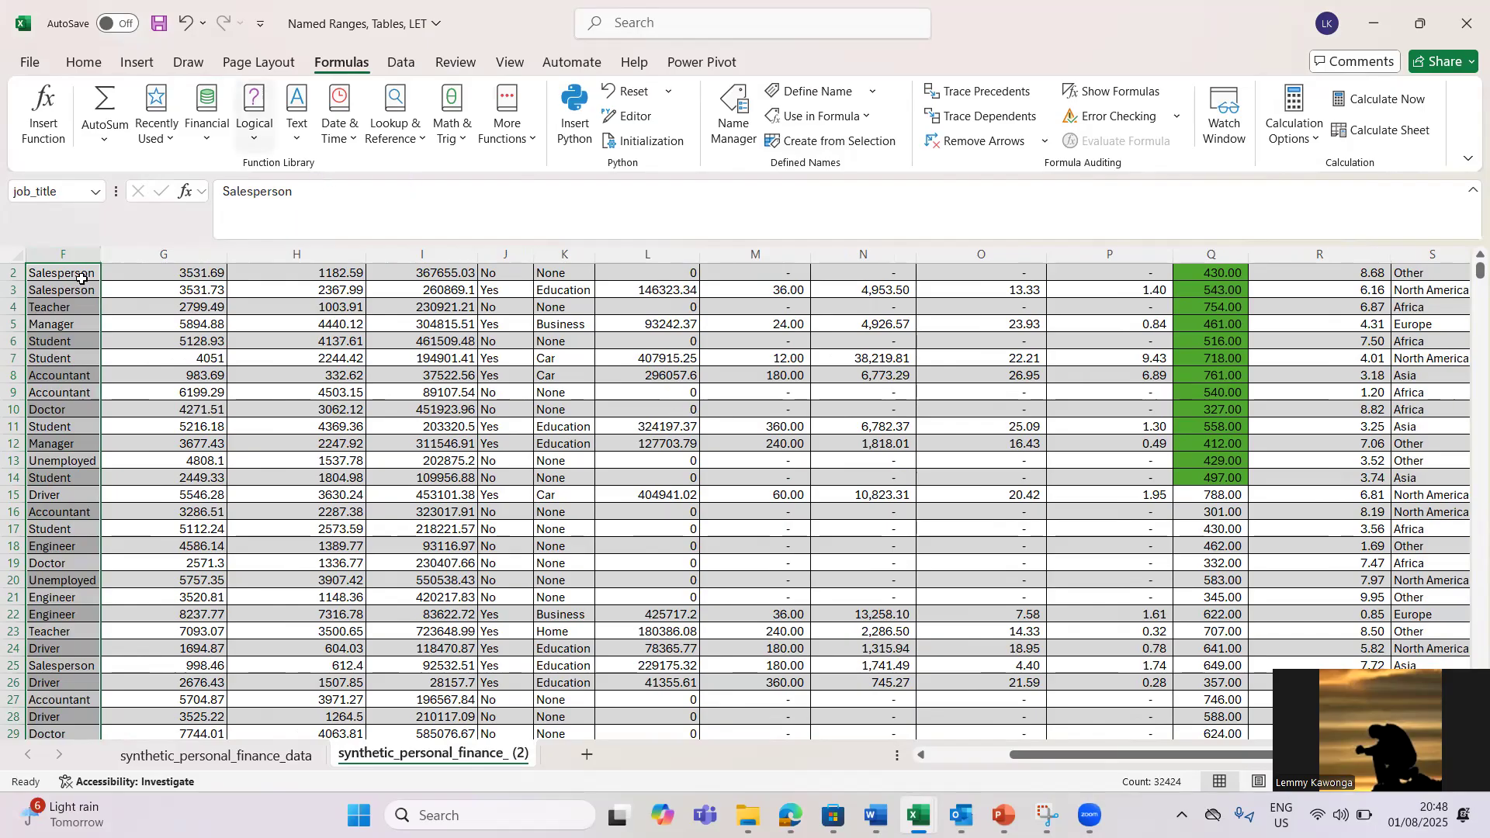
{"action": "left_click", "coordinate": [705, 410]}
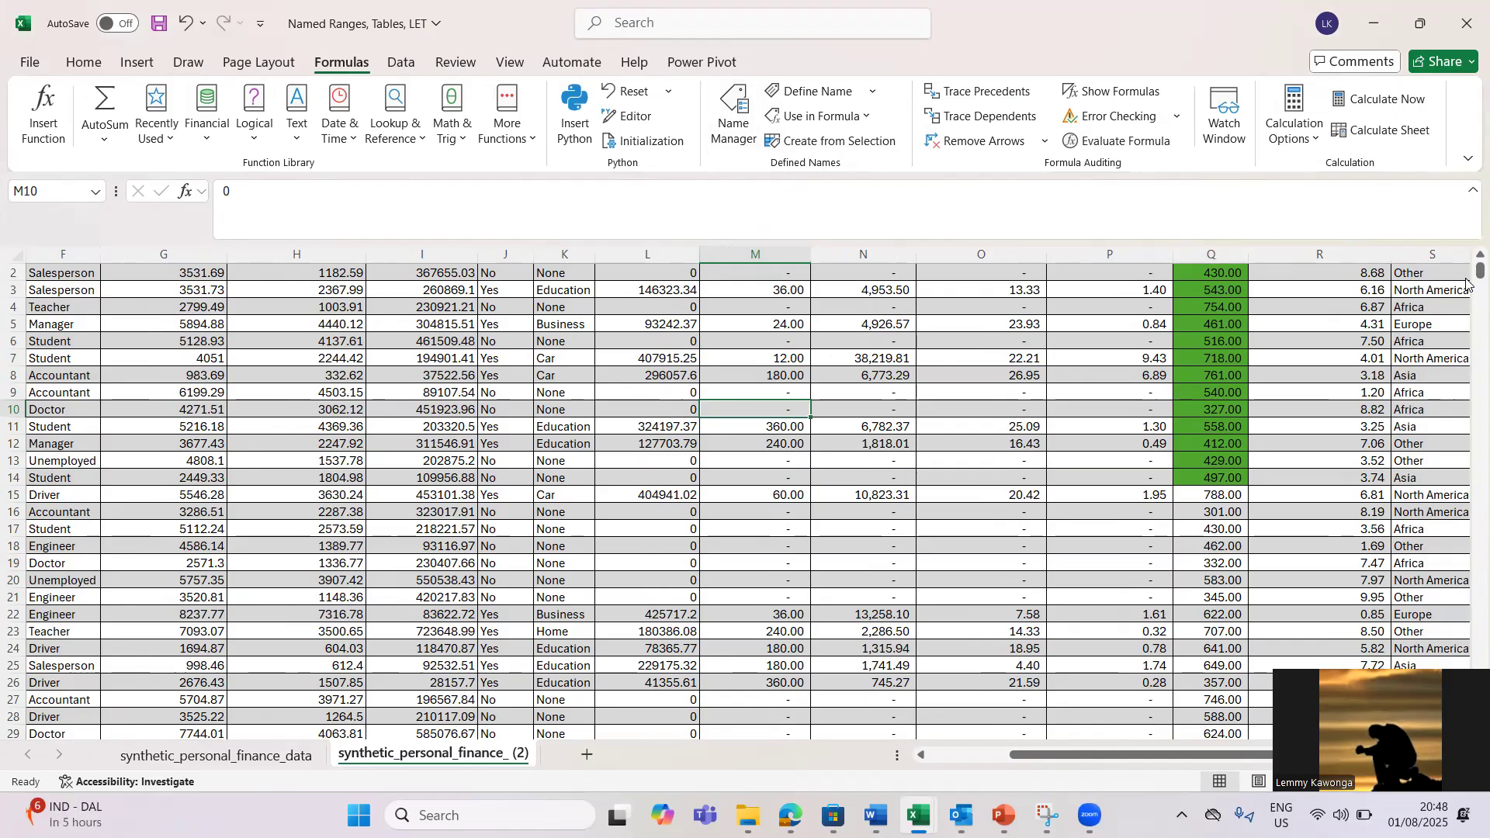
{"action": "scroll", "coordinate": [1467, 282], "scroll_direction": "up", "scroll_amount": 1}
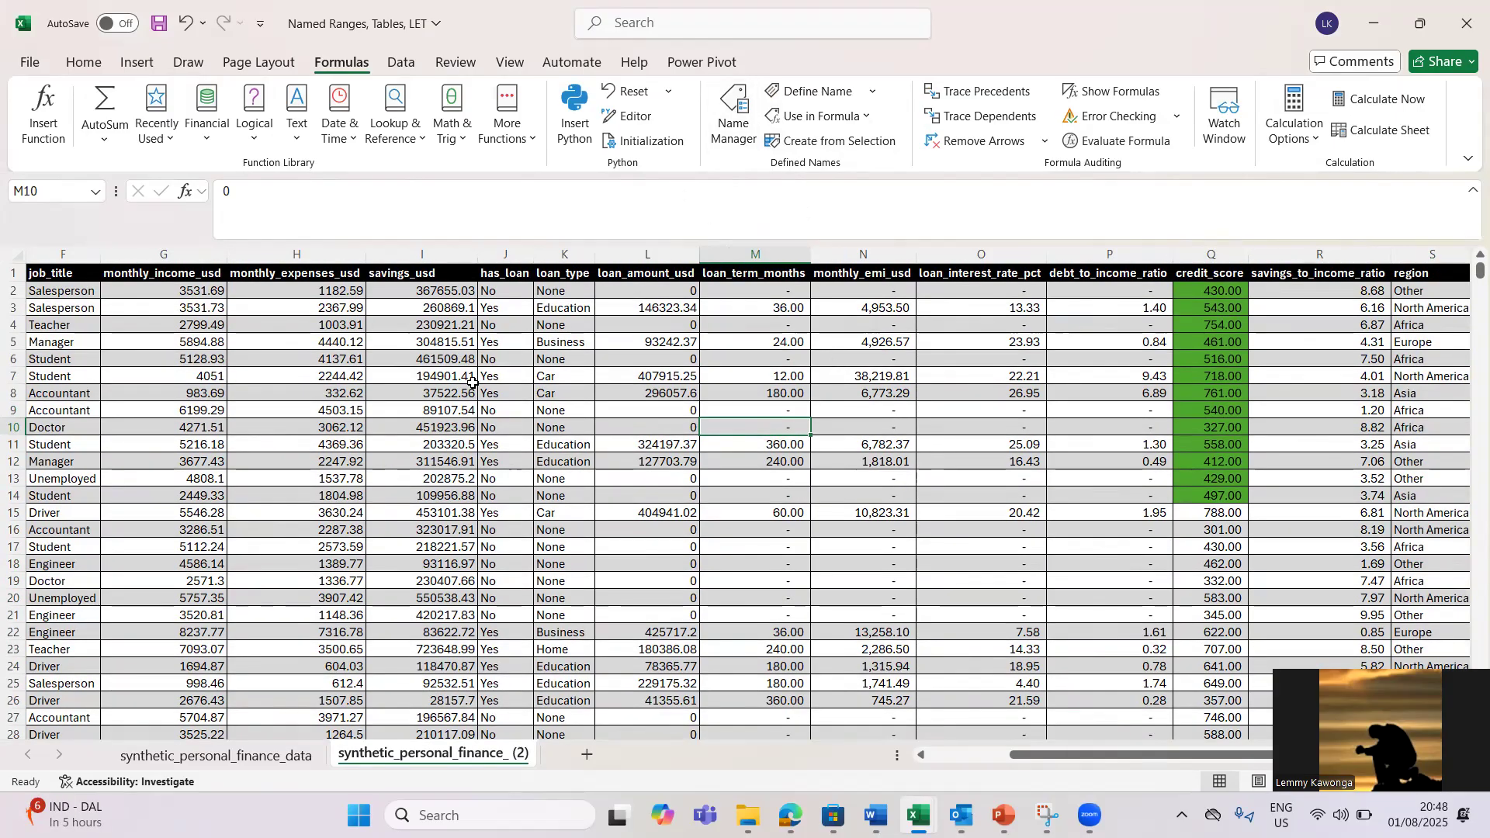
Delete the defined name gender in the Name Manager.
{"action": "left_click", "coordinate": [741, 140]}
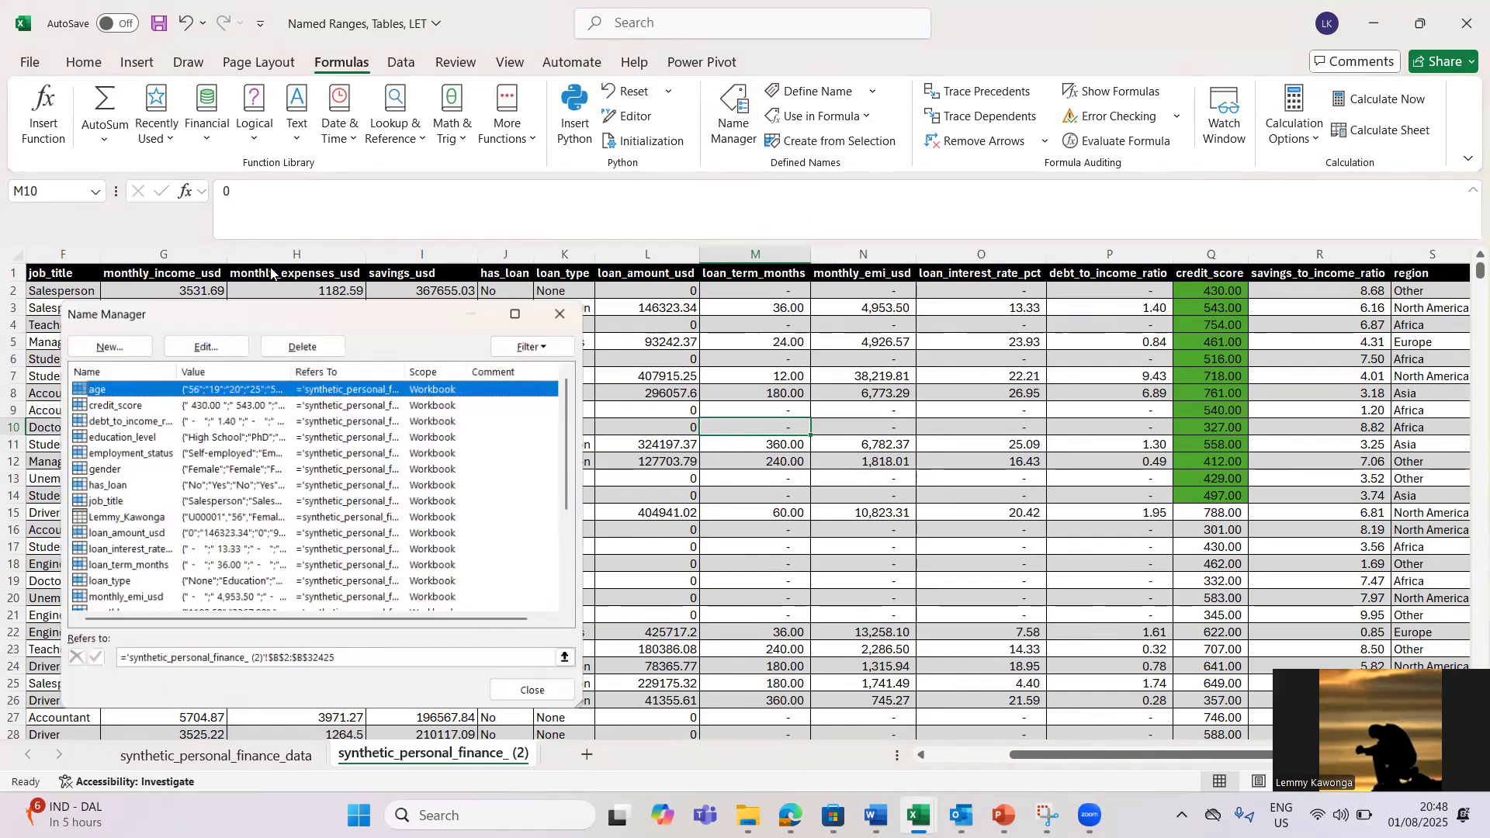
{"action": "left_click", "coordinate": [100, 437]}
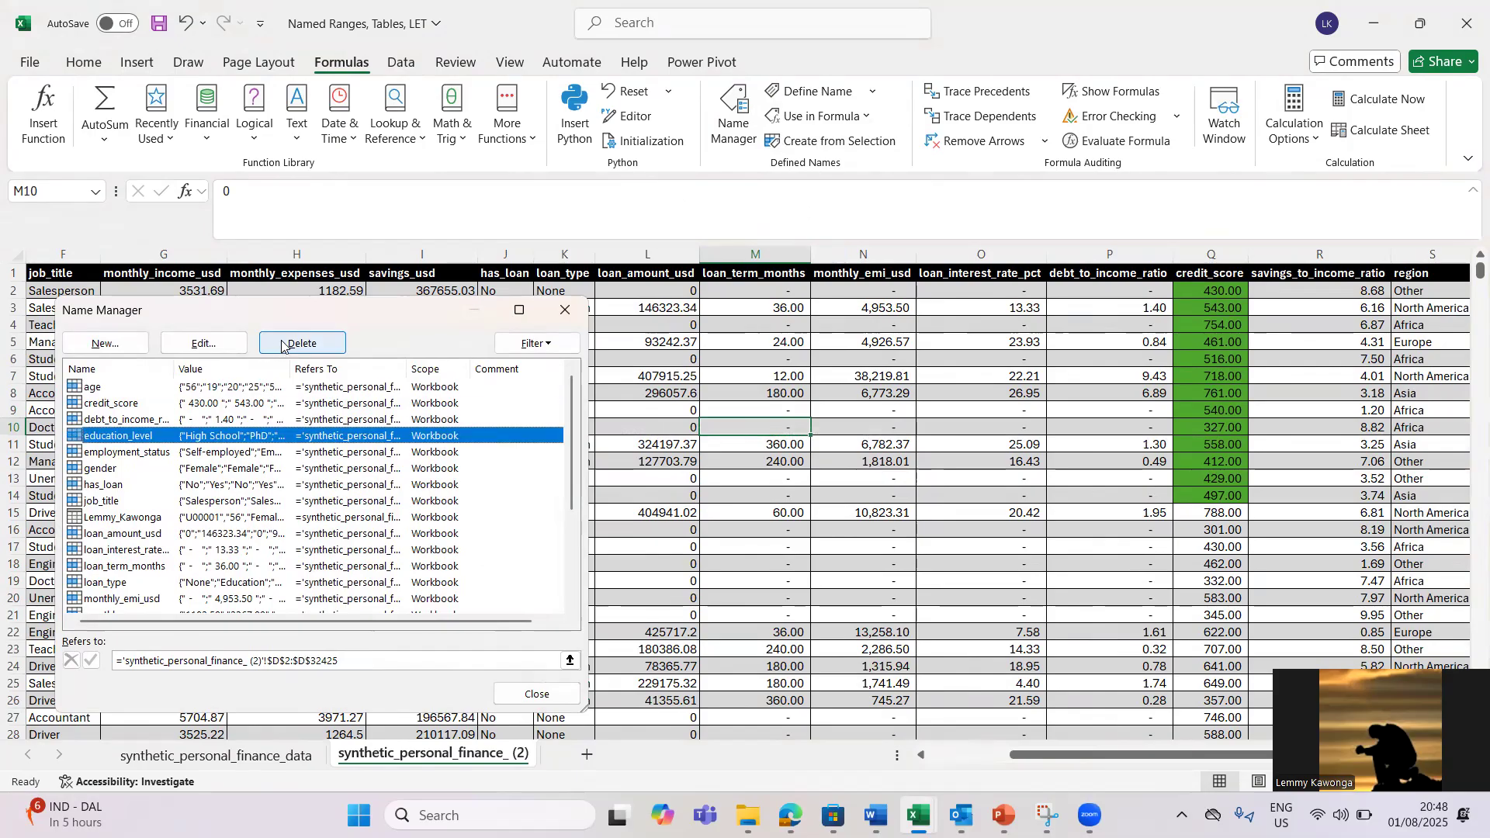
{"action": "left_click", "coordinate": [100, 469]}
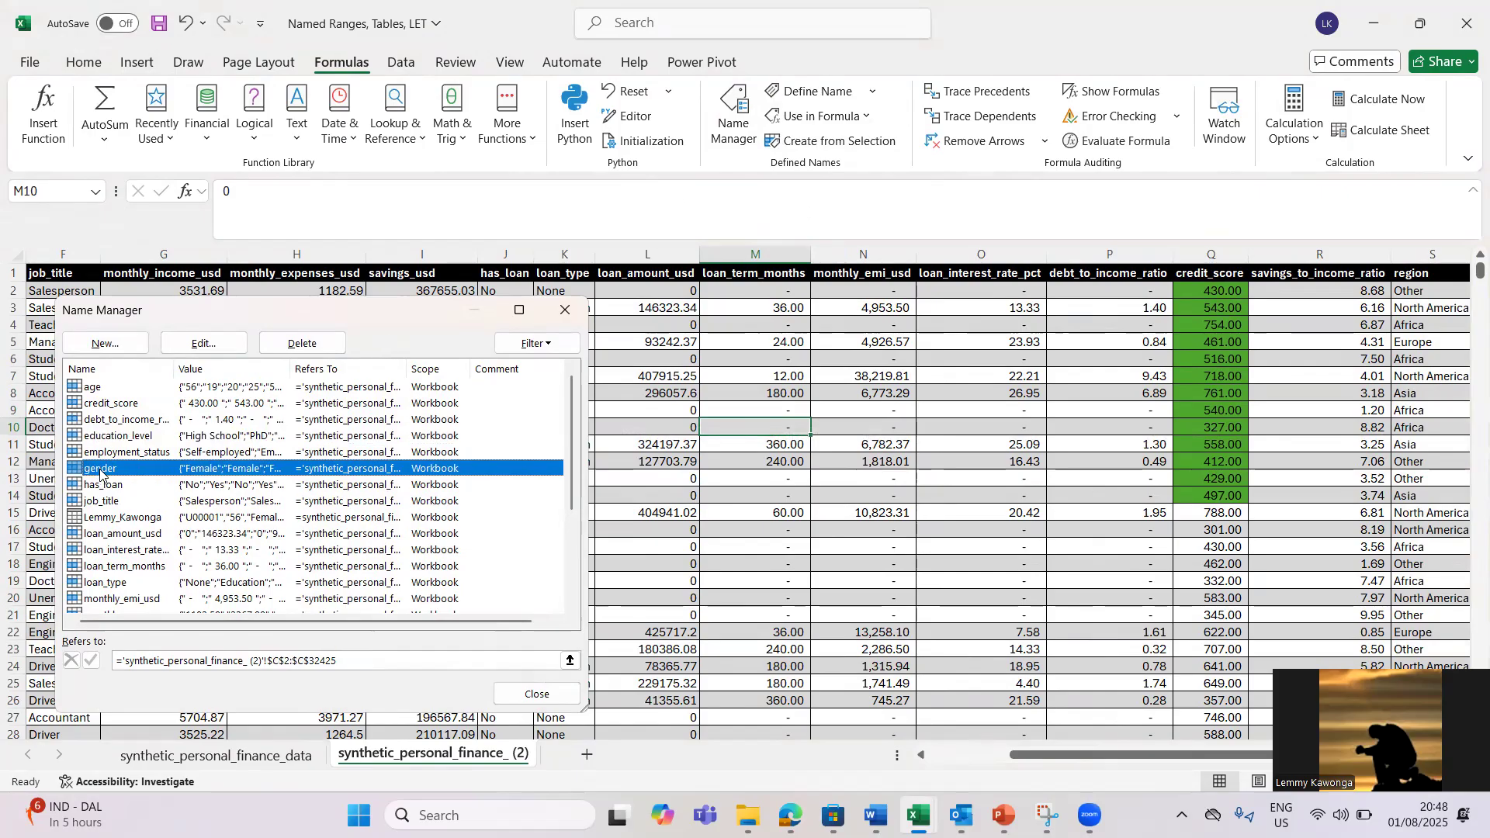
{"action": "left_click", "coordinate": [290, 344]}
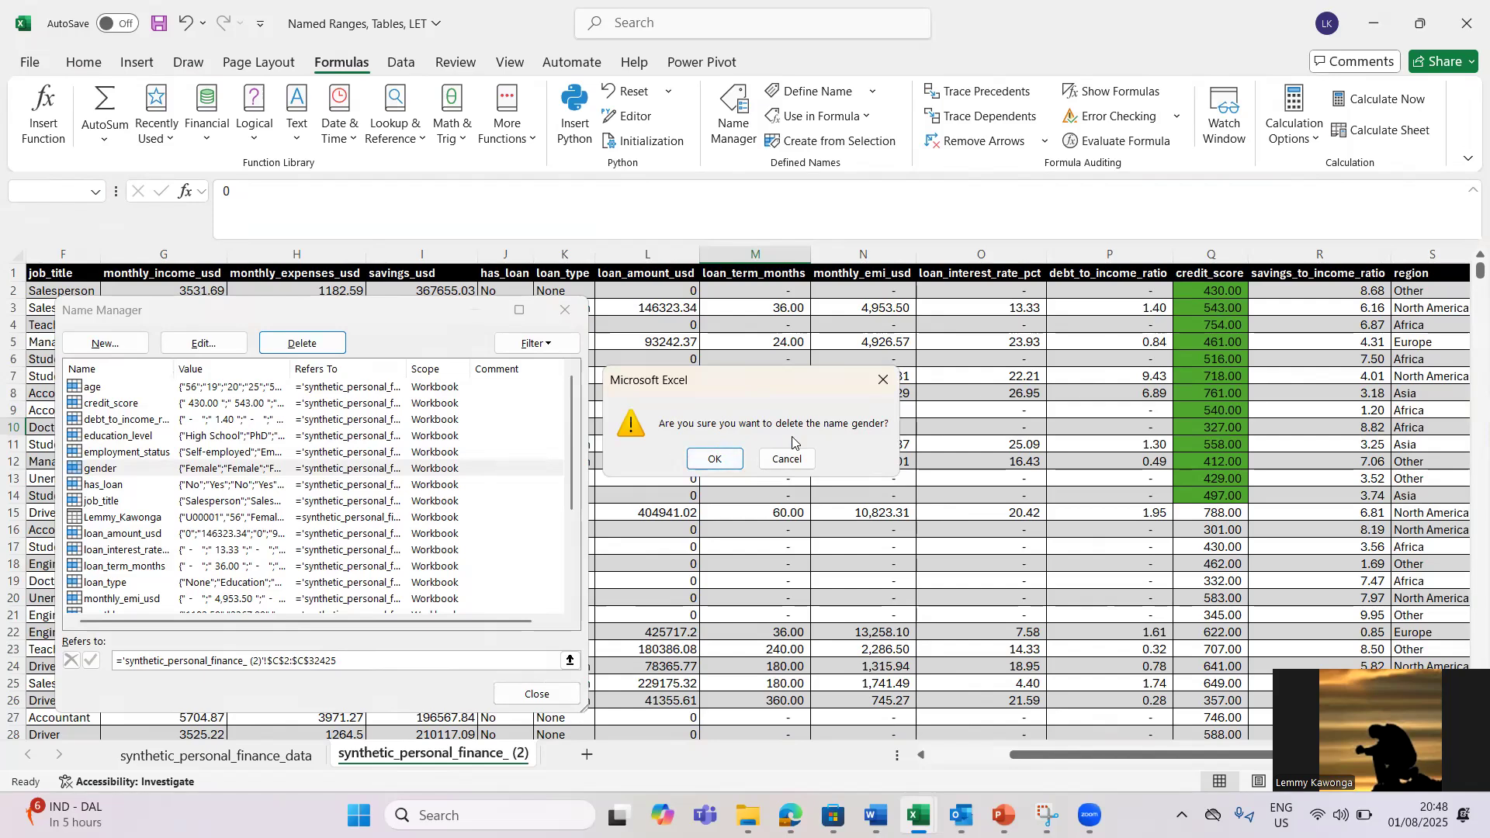
{"action": "left_click", "coordinate": [714, 460]}
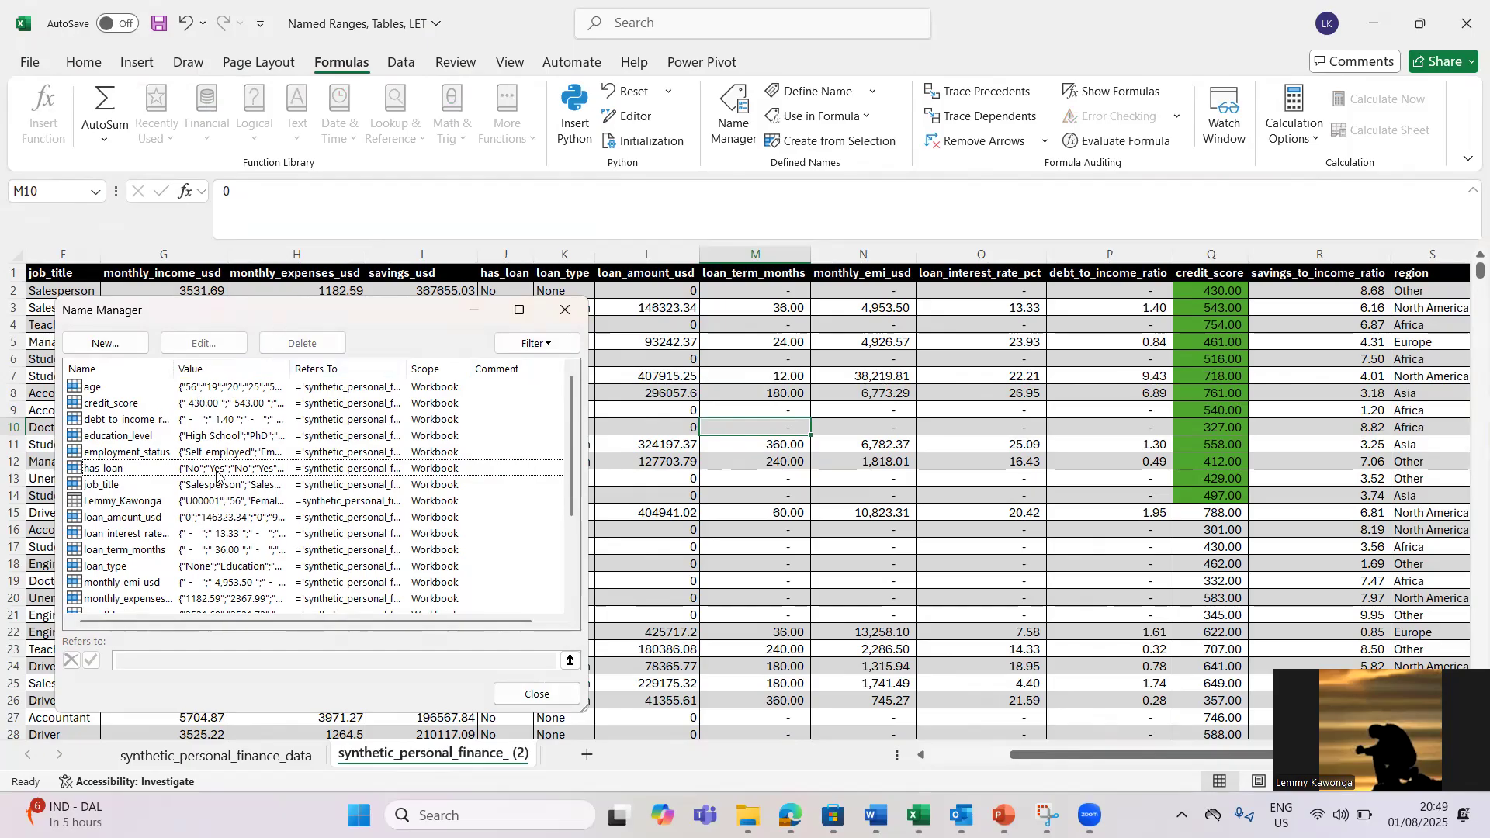
Delete the defined name loan_type and close the Name Manager.
{"action": "left_click", "coordinate": [109, 569]}
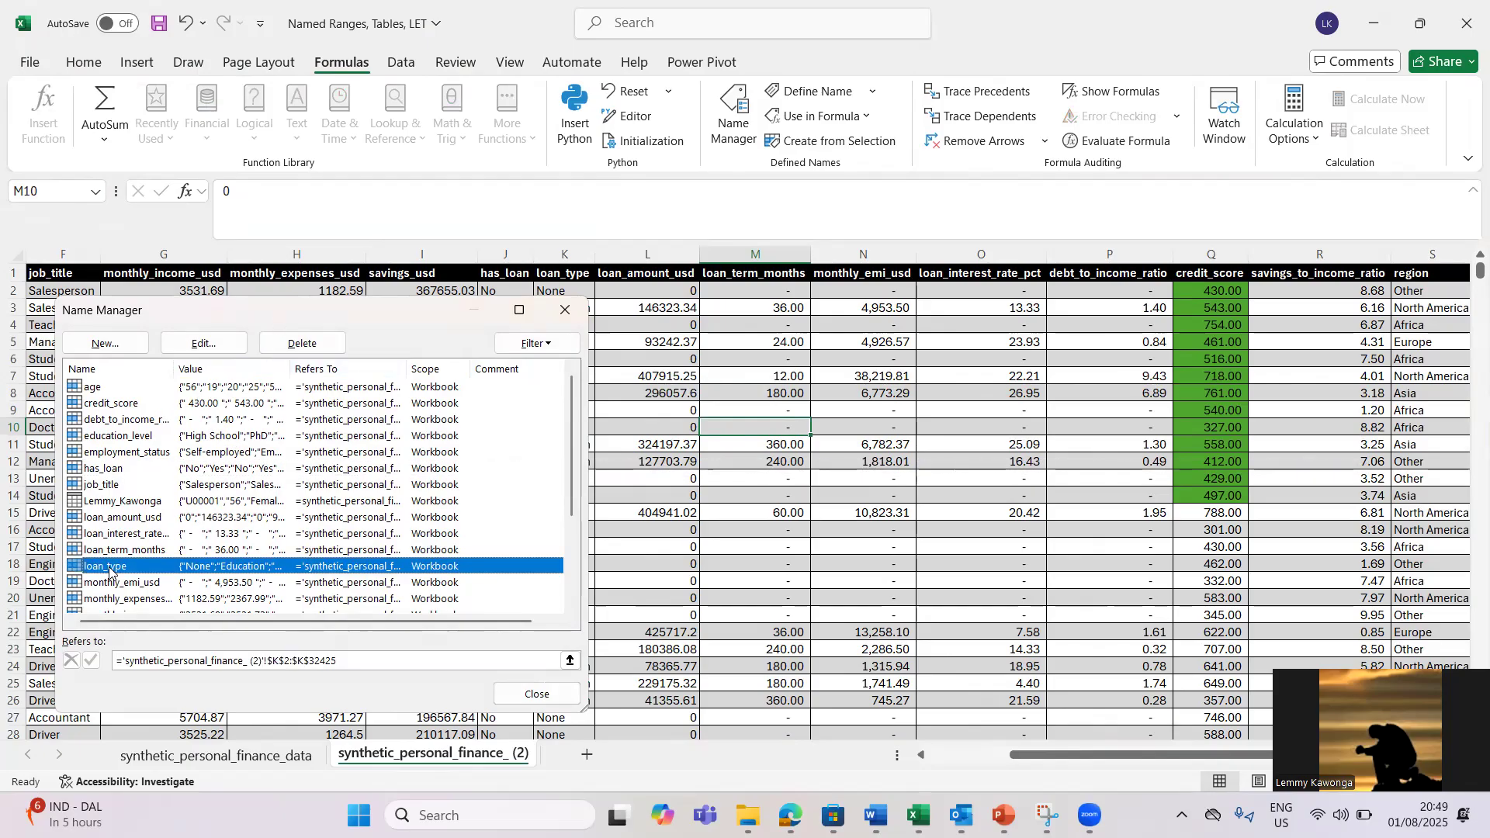
{"action": "left_click", "coordinate": [310, 346]}
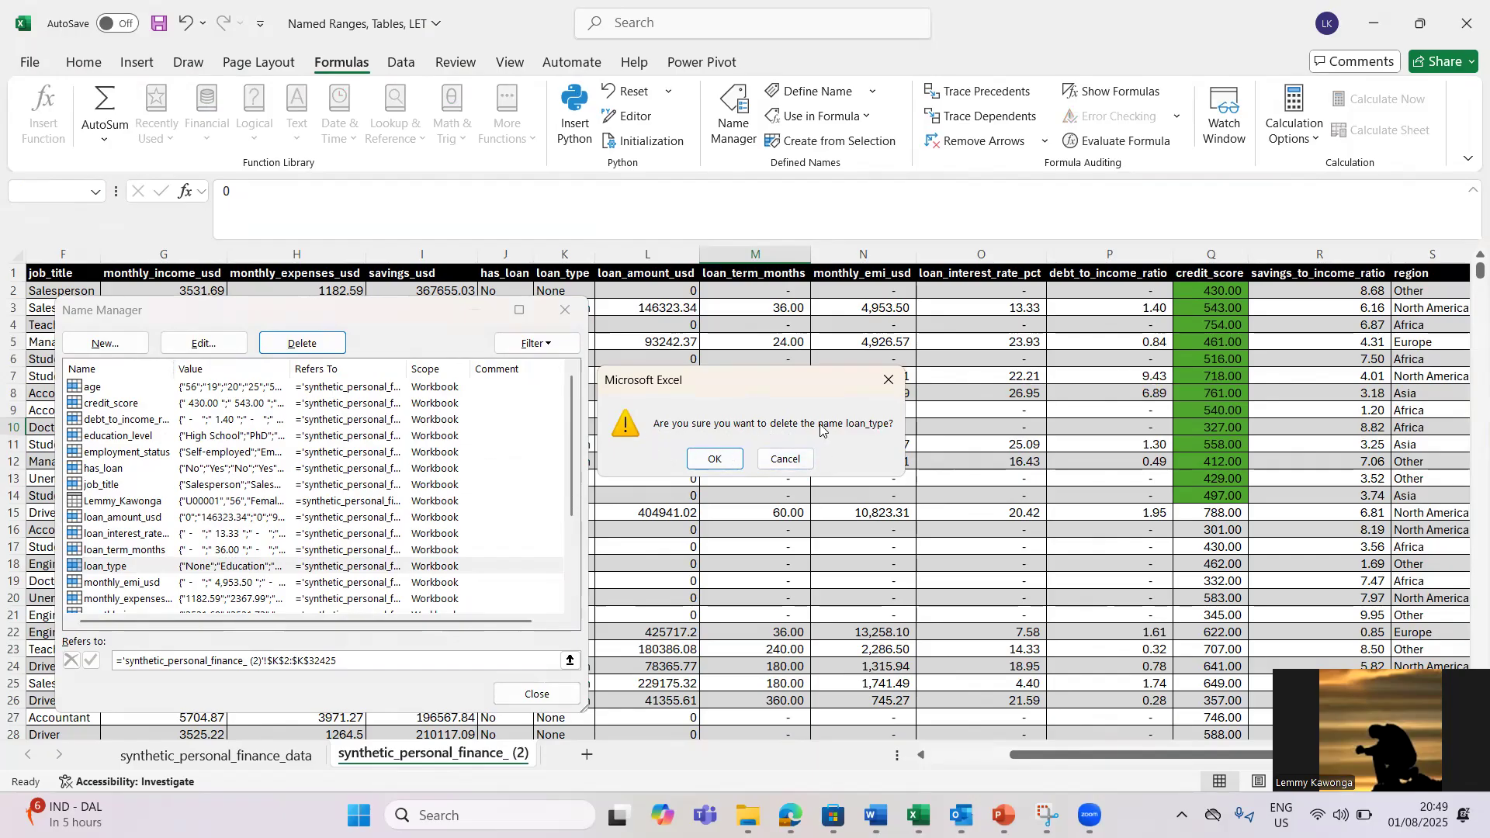
{"action": "left_click", "coordinate": [723, 458]}
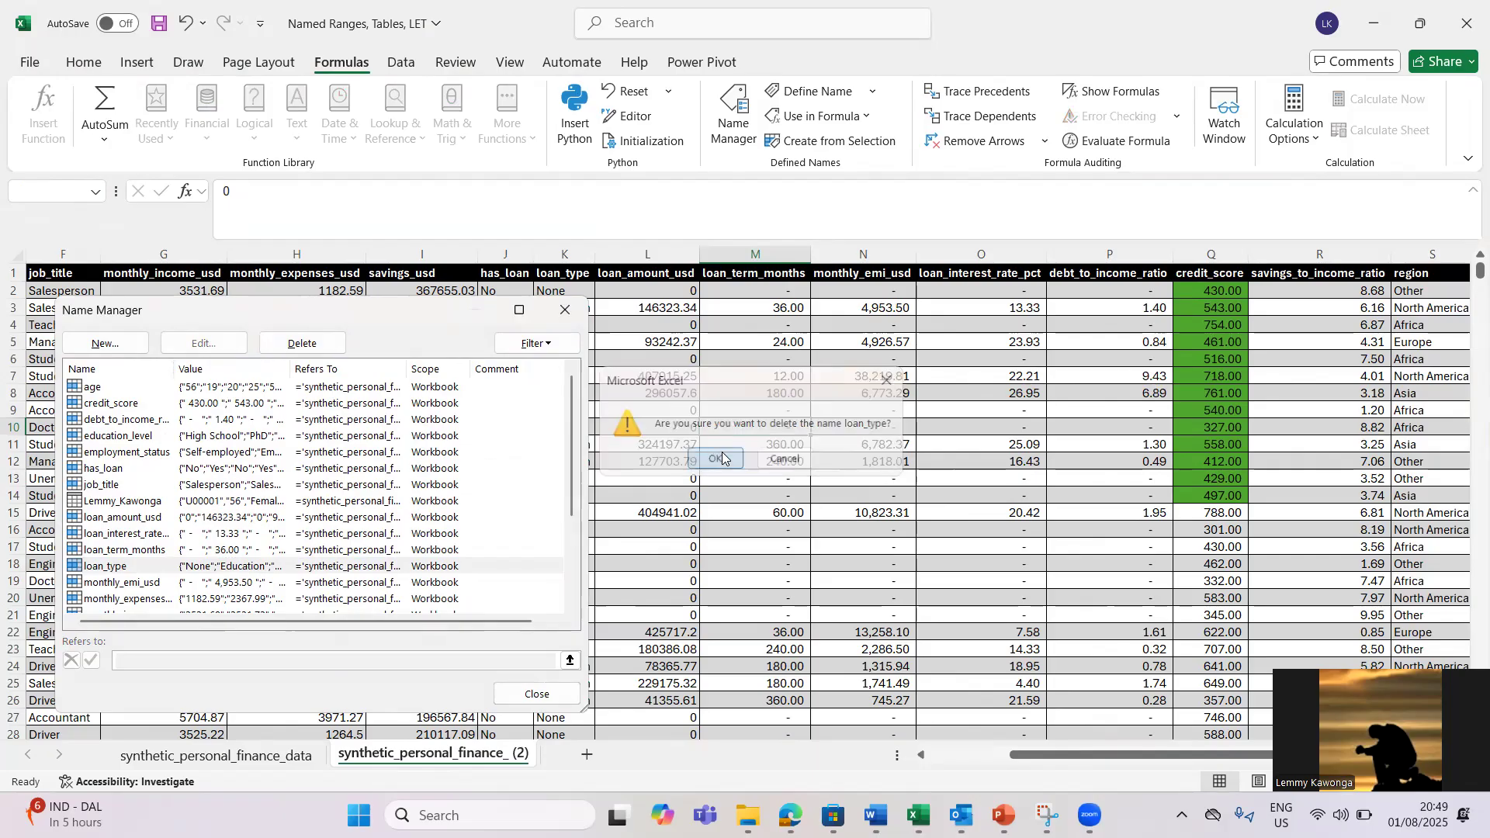
{"action": "left_click", "coordinate": [567, 321]}
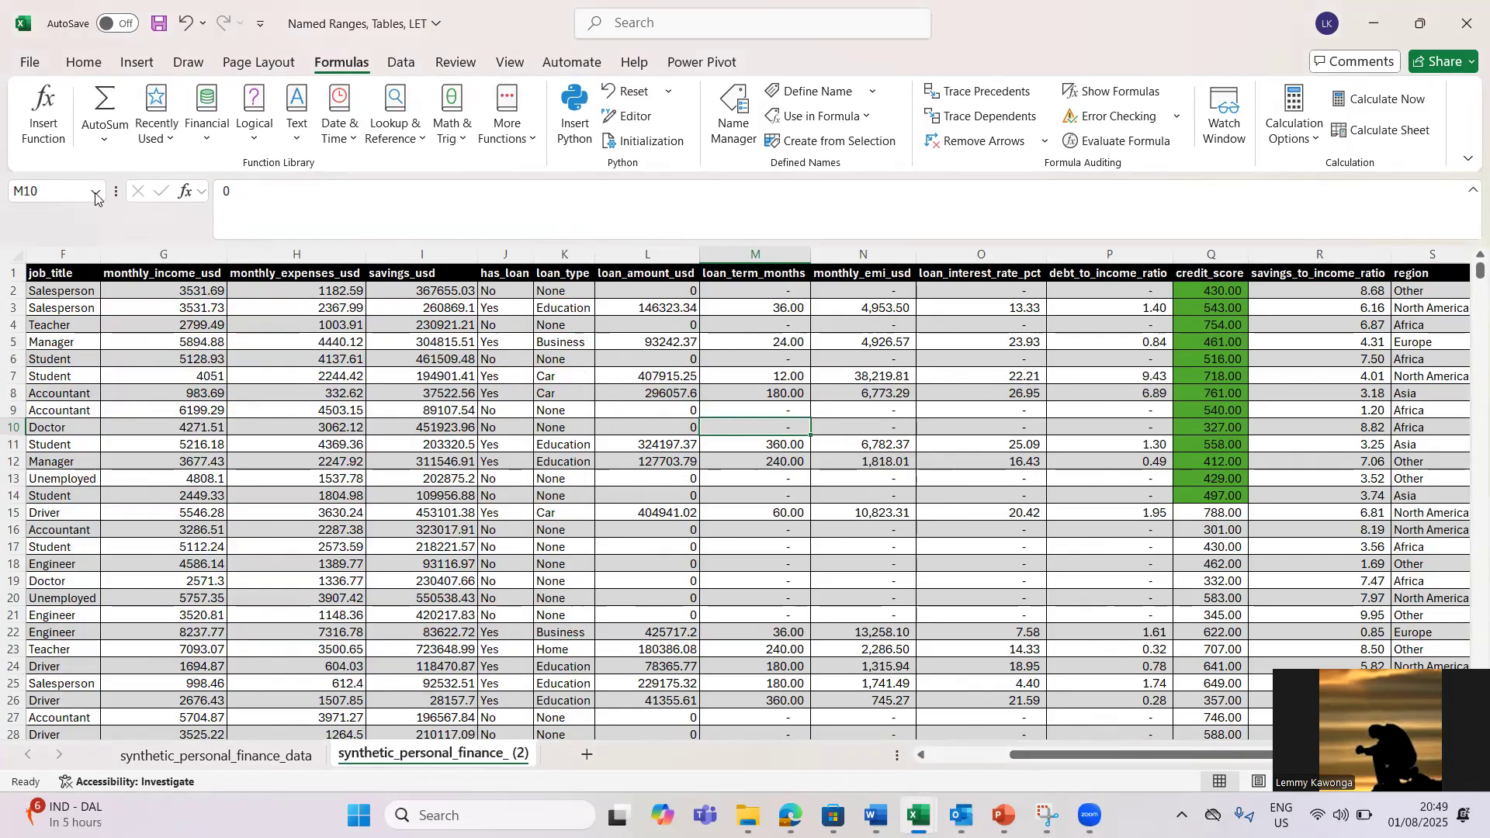
Check the list of defined names for gender and loan_type.
{"action": "left_click", "coordinate": [96, 196]}
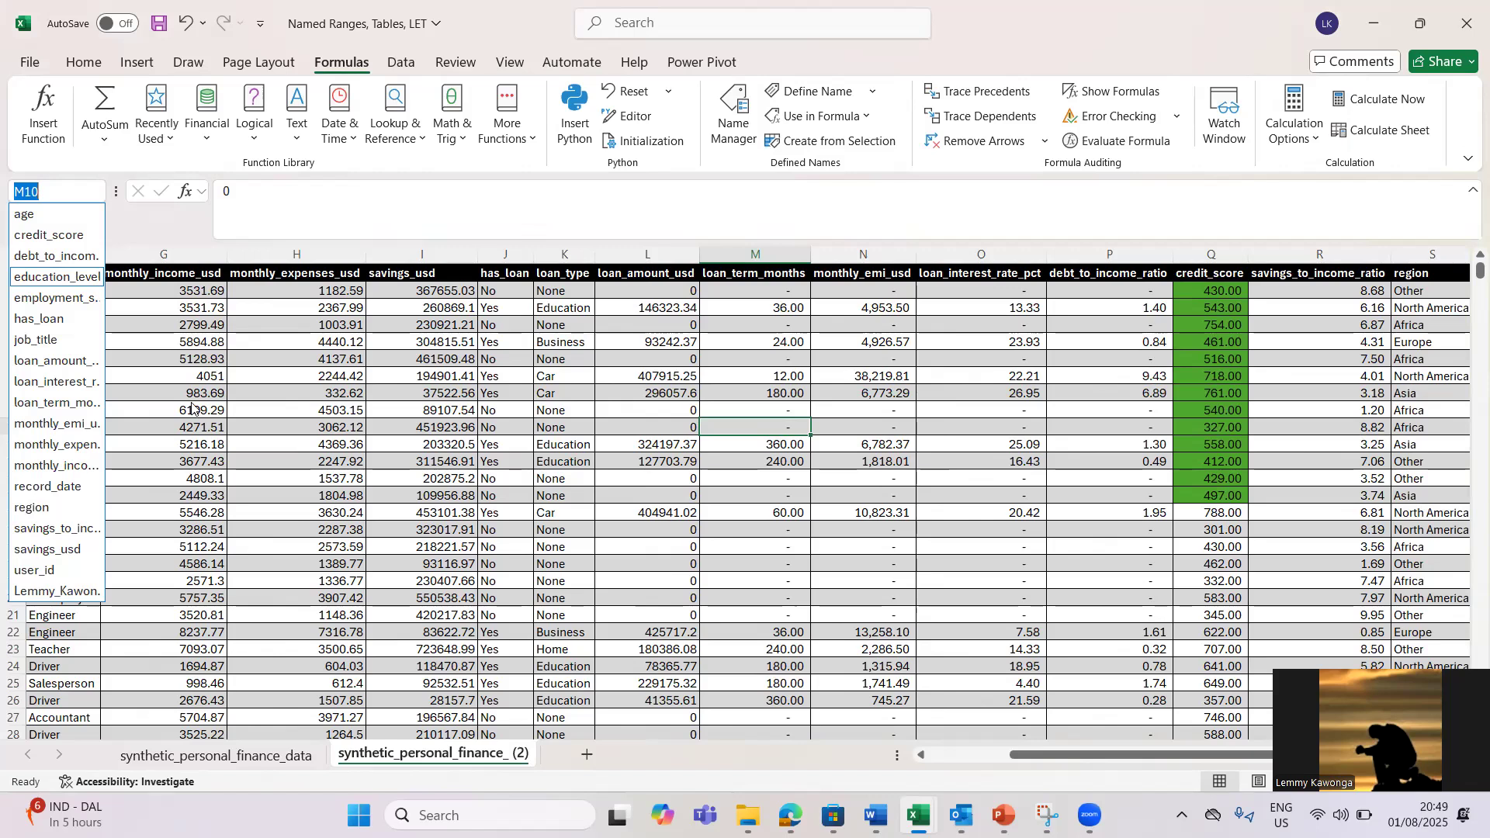
{"action": "left_click", "coordinate": [527, 491]}
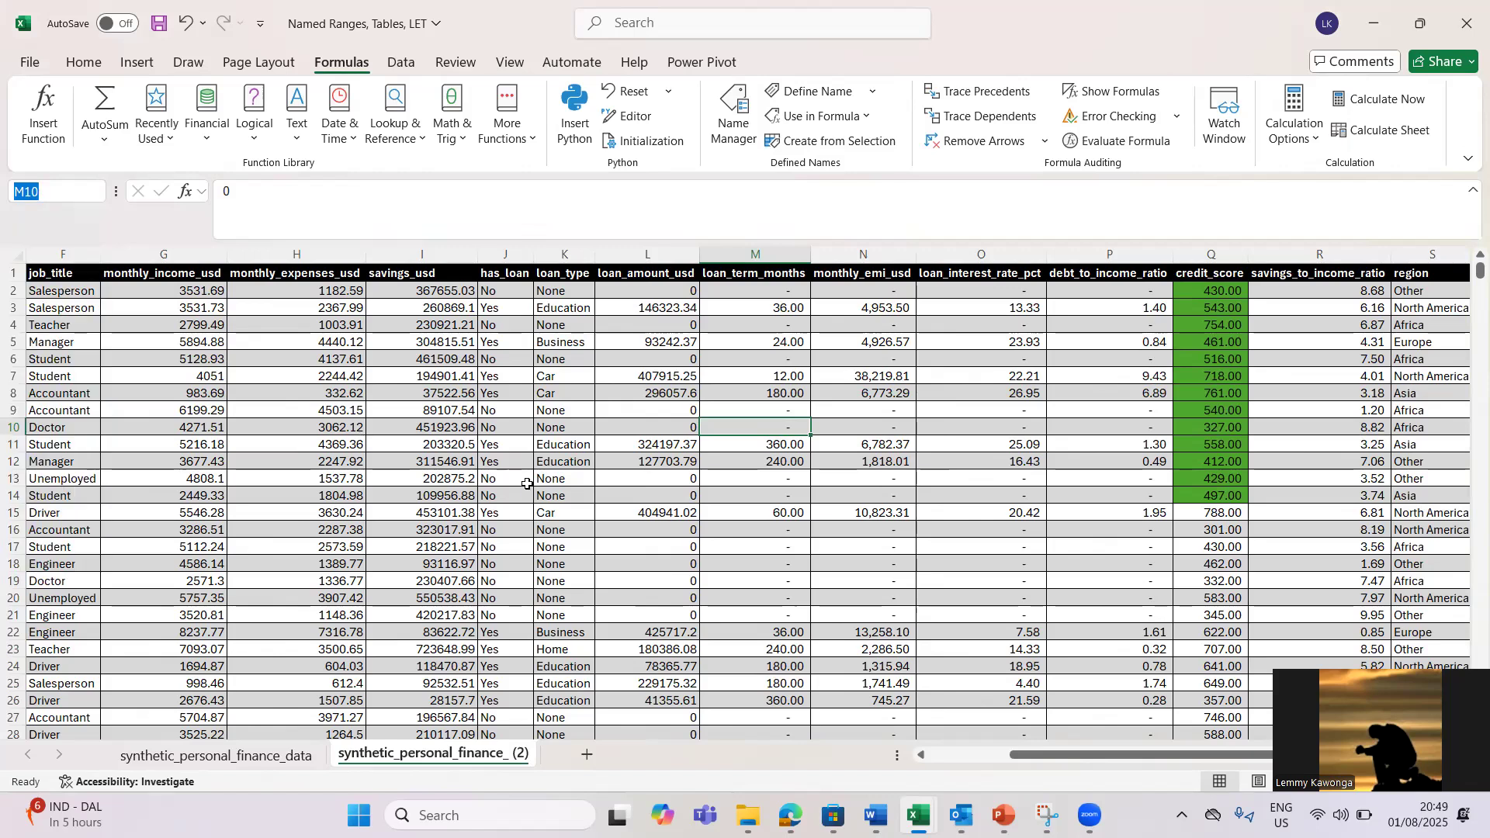
{"action": "left_click", "coordinate": [612, 509]}
Widen column X in the Named Ranges section so its large sum fits, and select the empty cell X12.
{"action": "left_click", "coordinate": [1133, 545]}
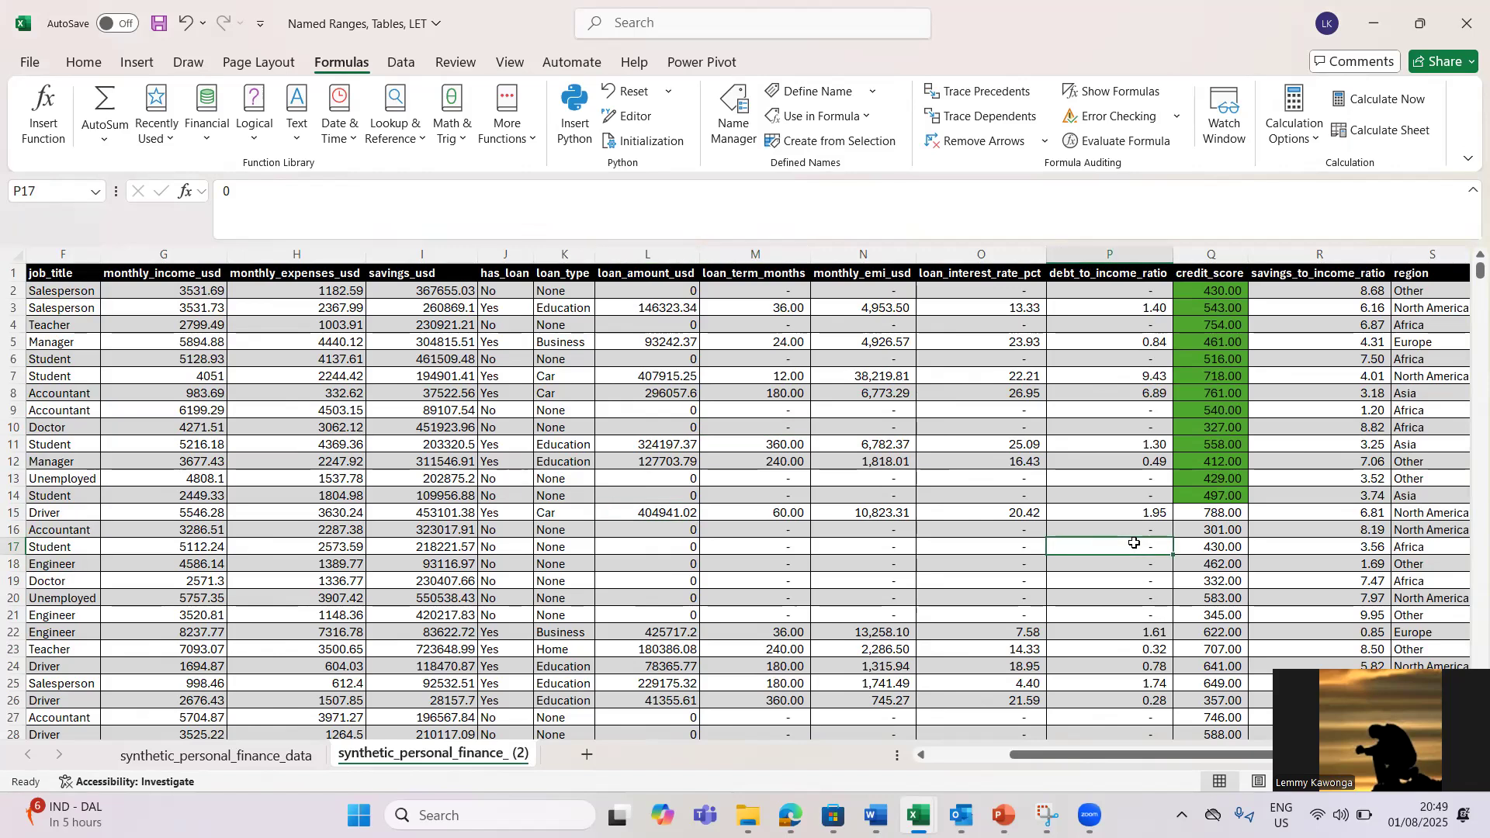
{"action": "key", "text": "Right"}
{"action": "key", "text": "Right"}
{"action": "key", "text": "Right"}
{"action": "key", "text": "Right"}
{"action": "key", "text": "Right"}
{"action": "key", "text": "Right"}
{"action": "key", "text": "Right"}
{"action": "key", "text": "Right"}
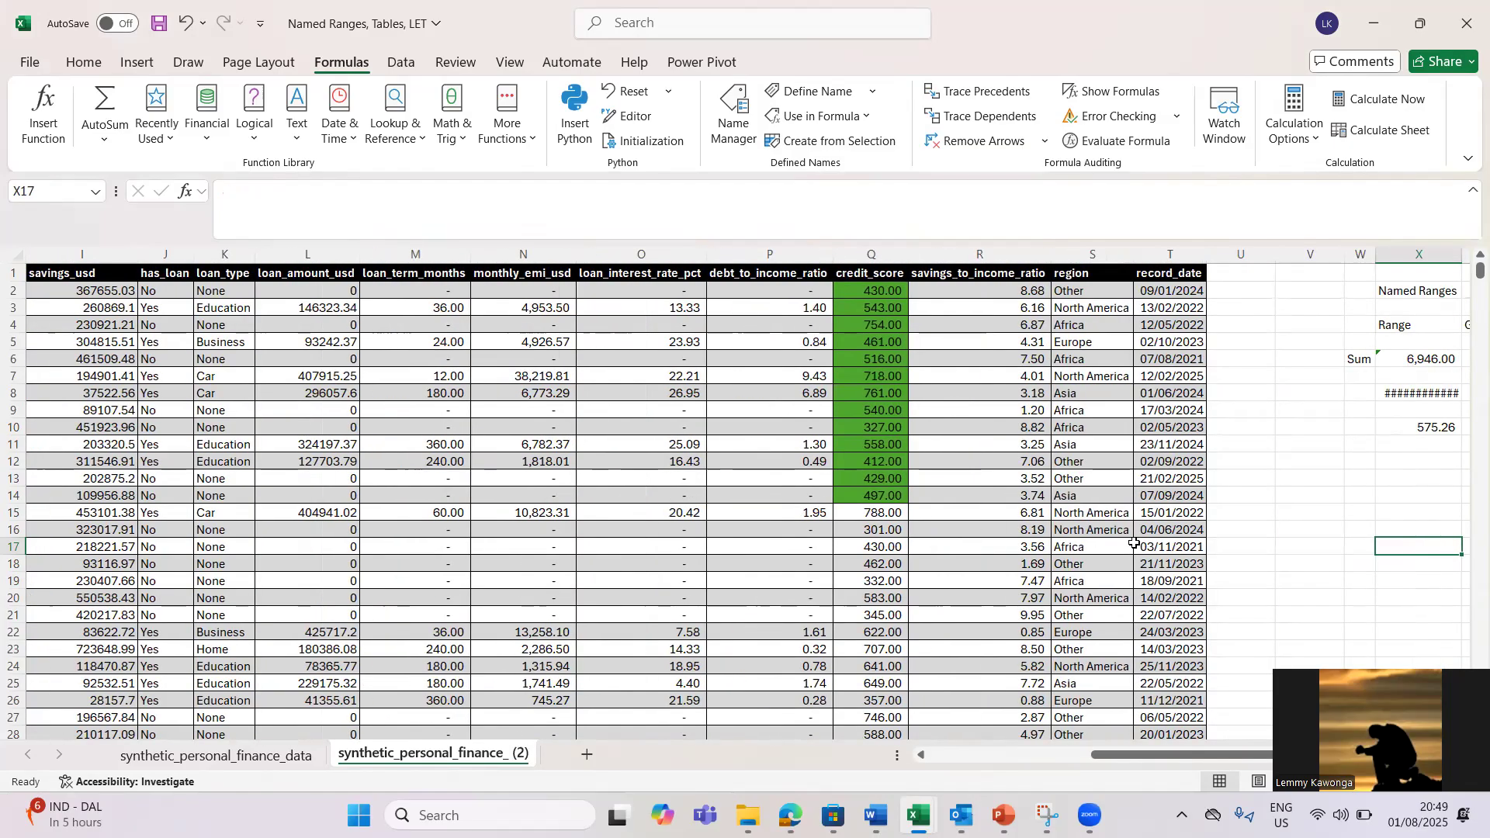
{"action": "key", "text": "Right"}
{"action": "key", "text": "Right"}
{"action": "key", "text": "Right"}
{"action": "left_click_drag", "start_coordinate": [1228, 262], "coordinate": [1237, 261]}
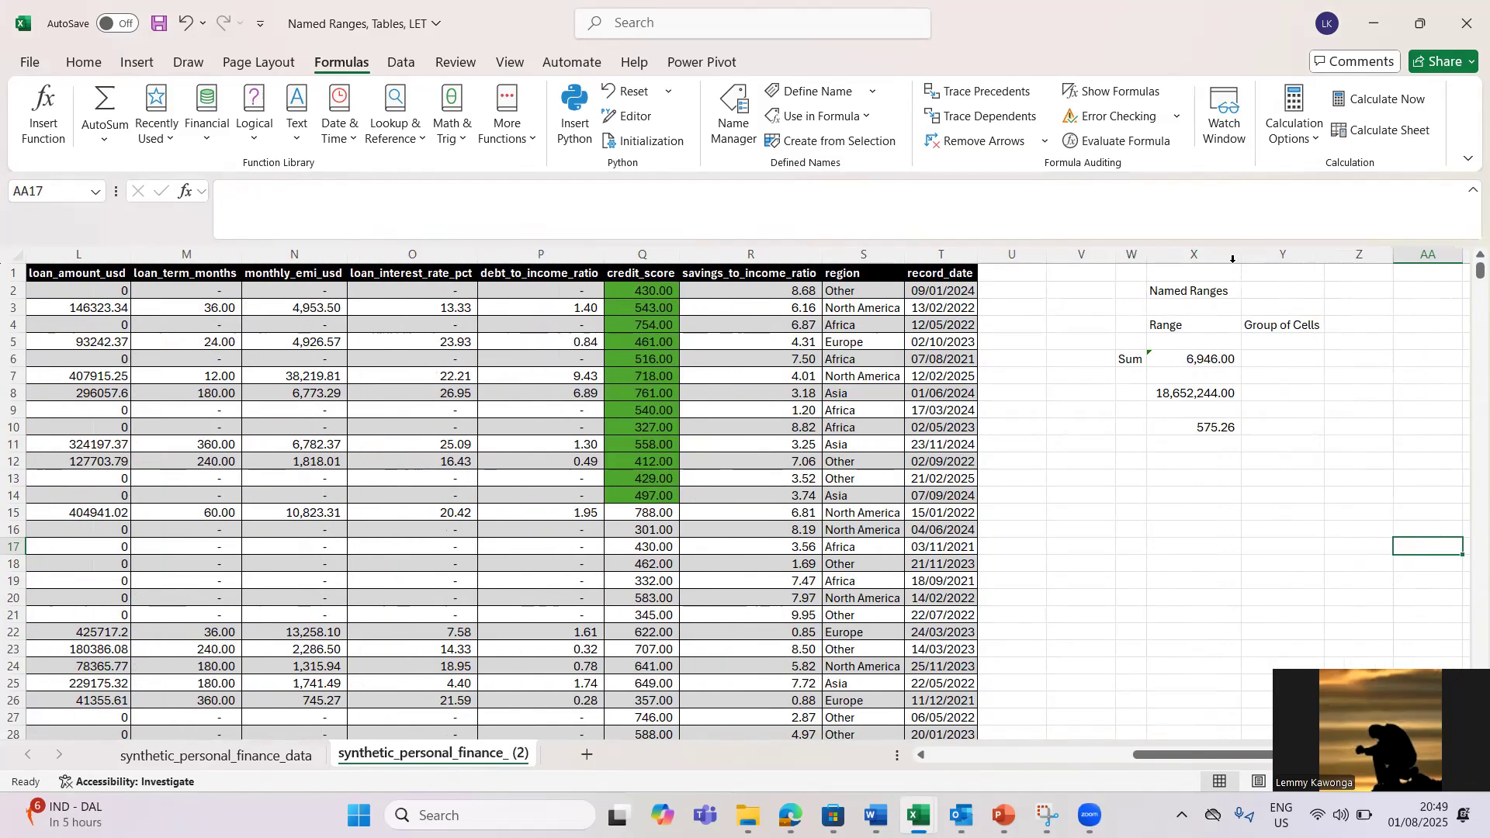
{"action": "left_click", "coordinate": [1206, 464]}
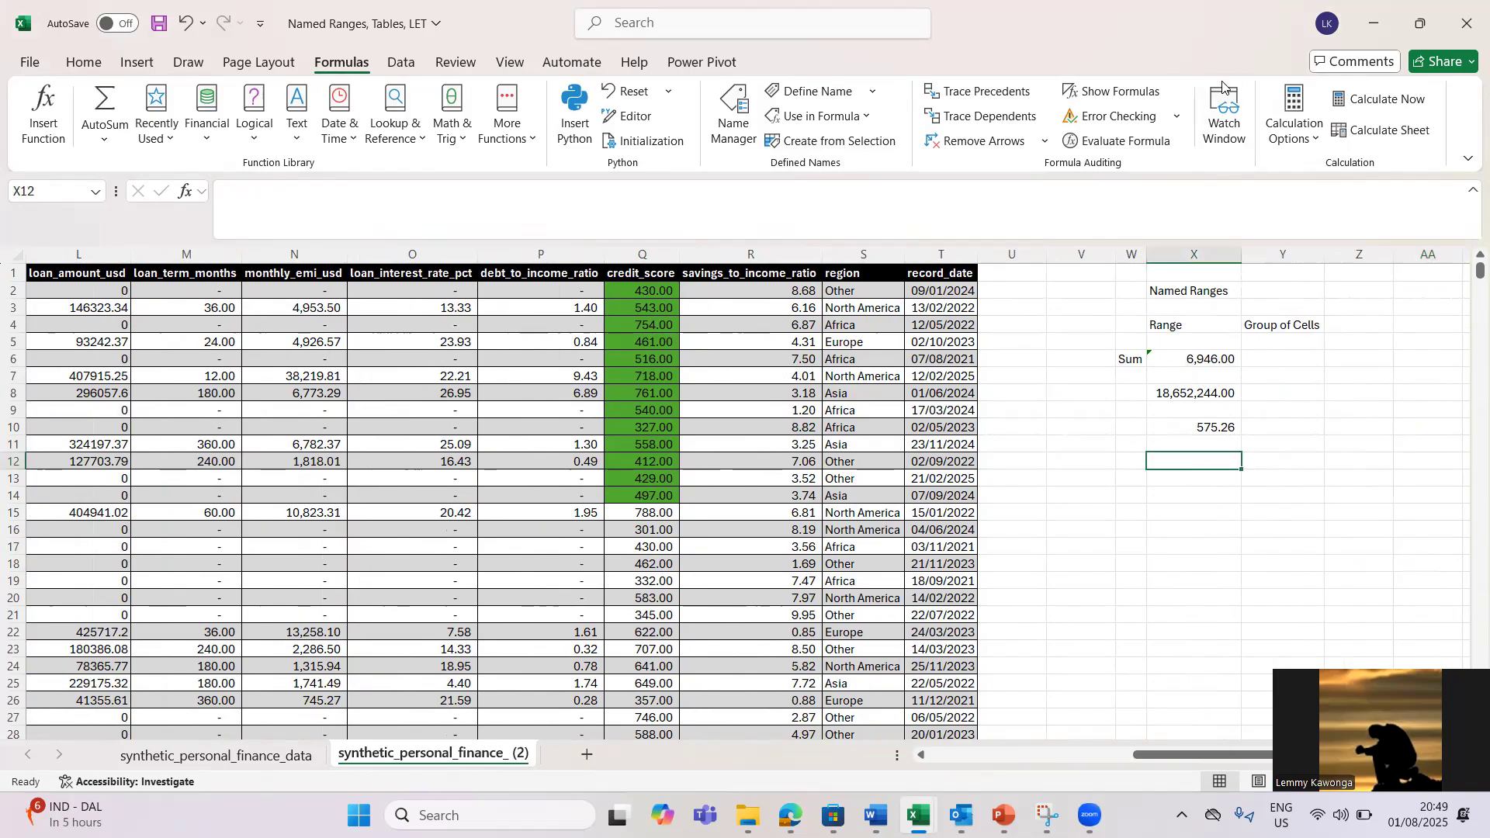